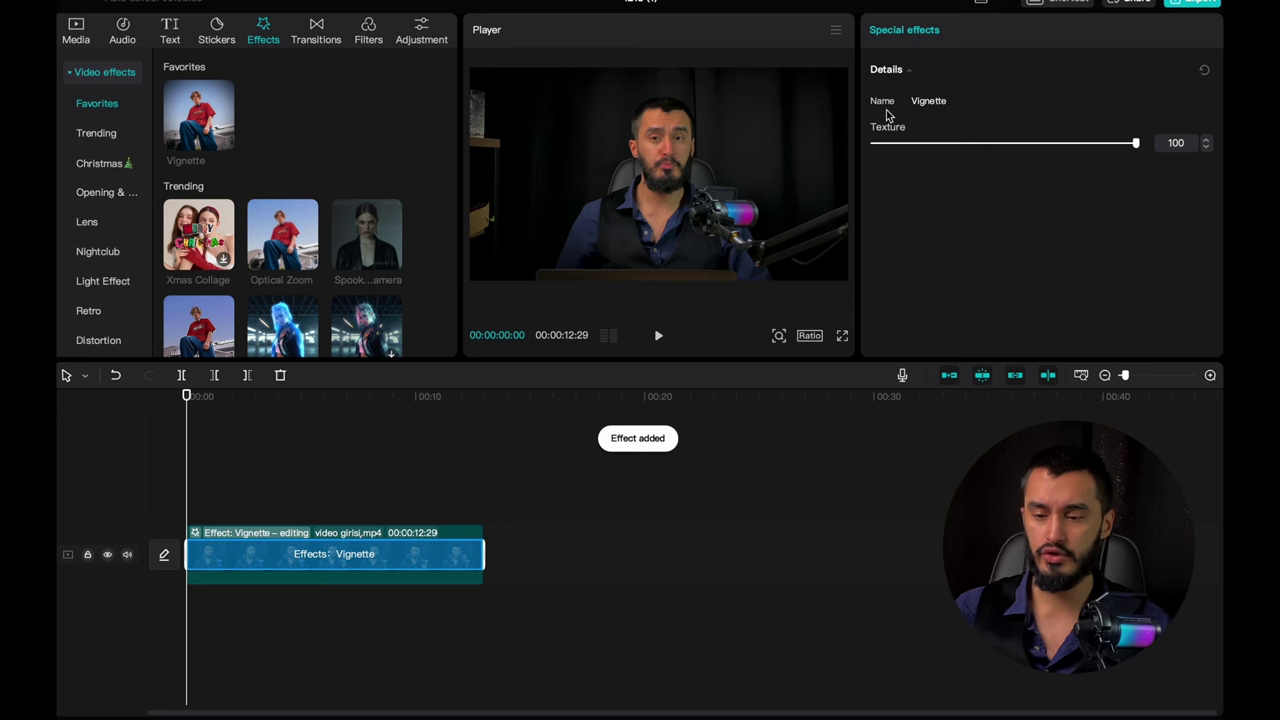
Step: Set the Vignette effect's texture on the video clip to 40
{"action": "left_click", "coordinate": [946, 142]}
{"action": "left_click", "coordinate": [1172, 143]}
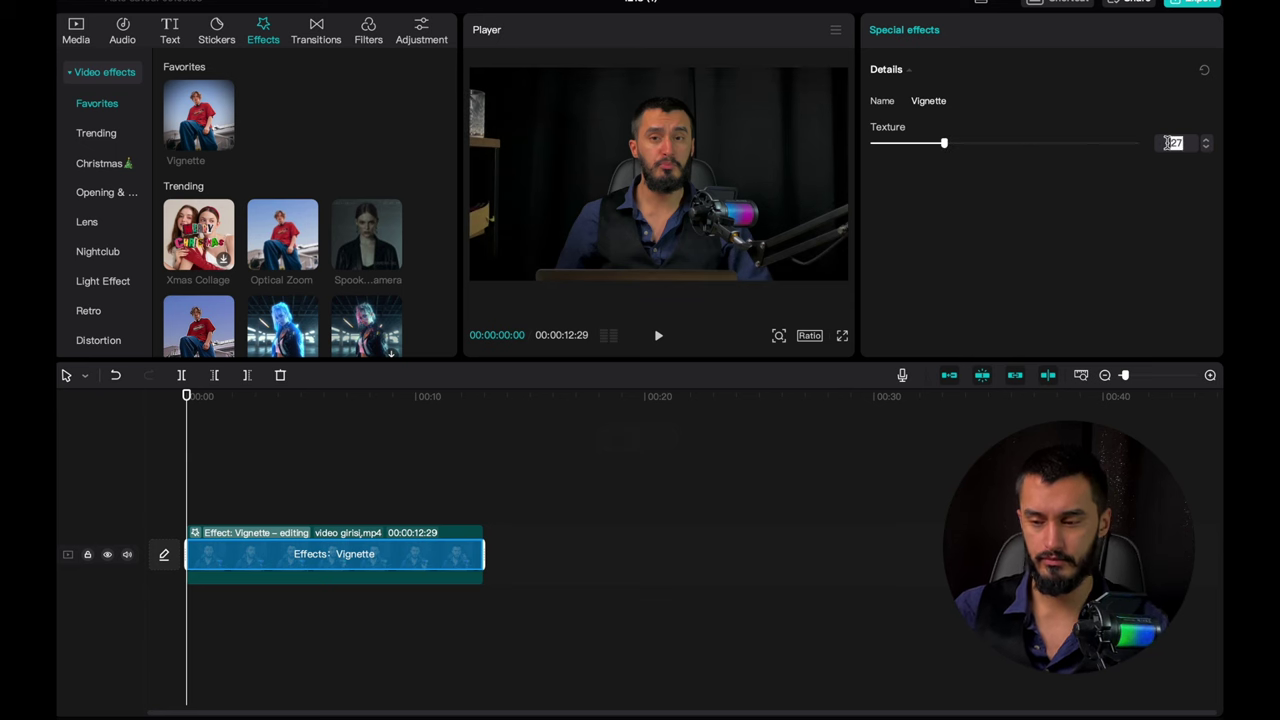
{"action": "type", "text": "40"}
{"action": "key", "text": "Return"}
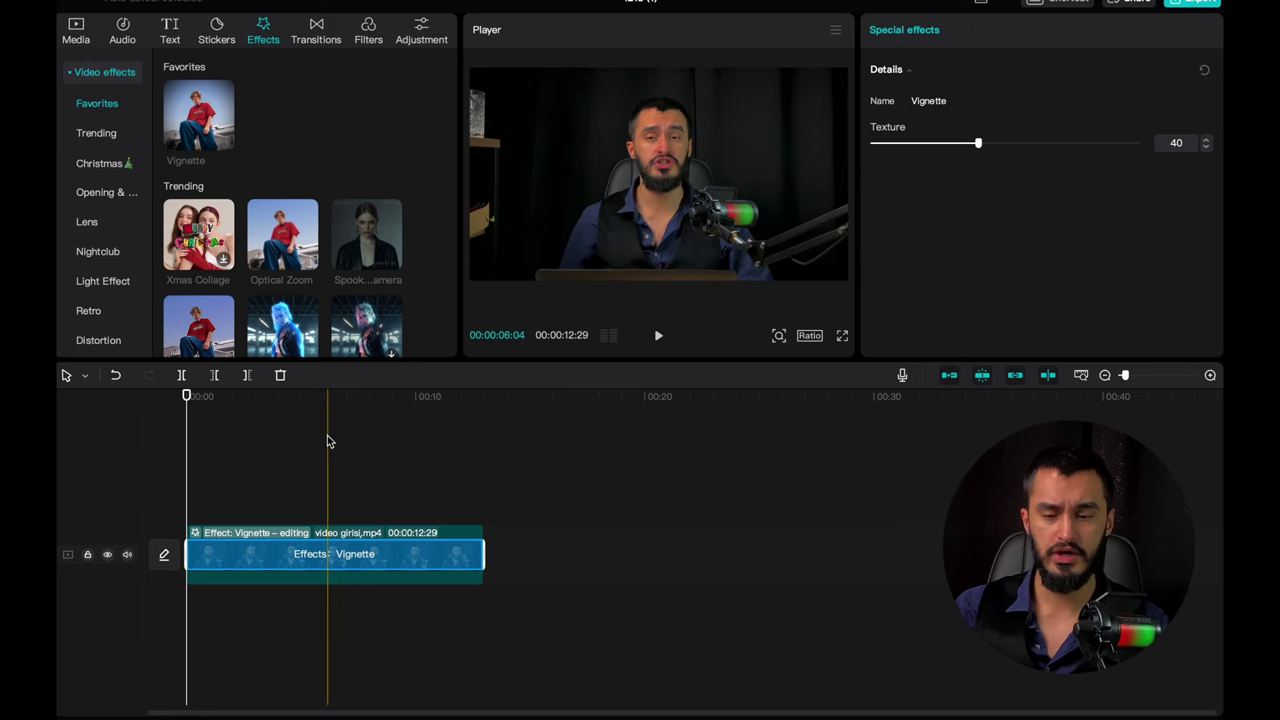
{"action": "left_click", "coordinate": [259, 480]}
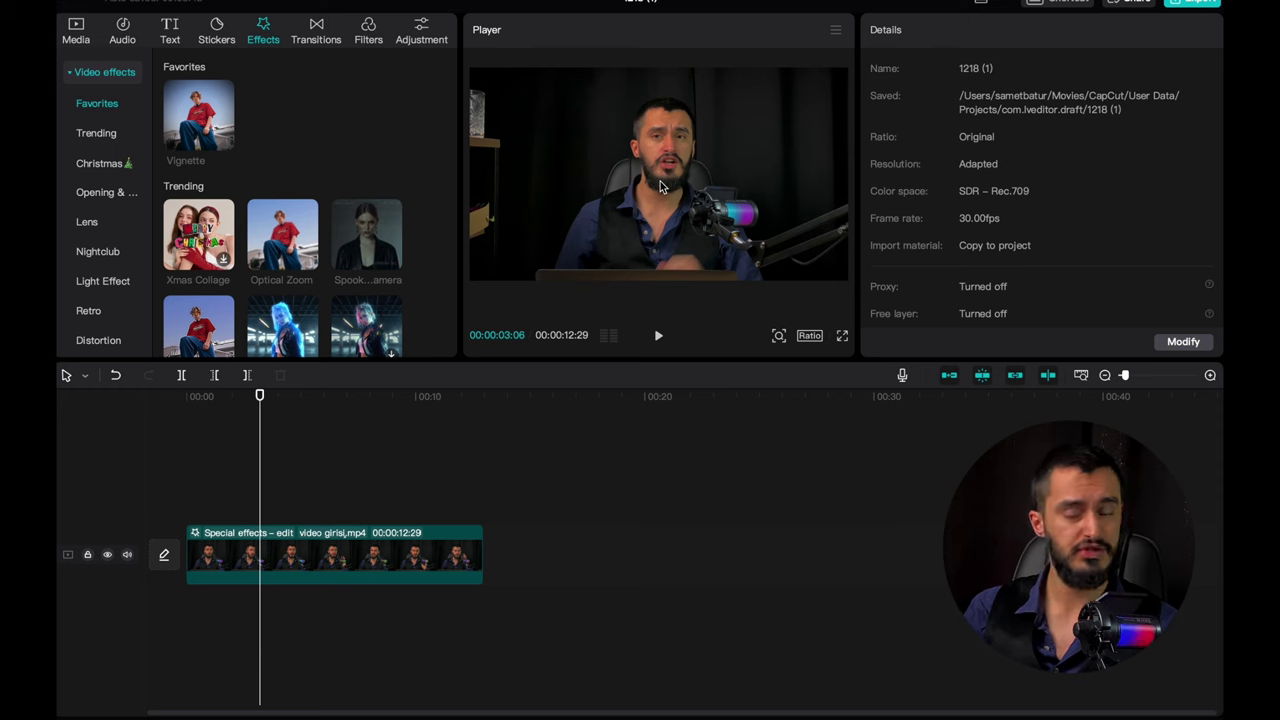
Step: Compare the clip with and without its Vignette effect by toggling its effects repeatedly, and leave them switched off
{"action": "left_click", "coordinate": [684, 172]}
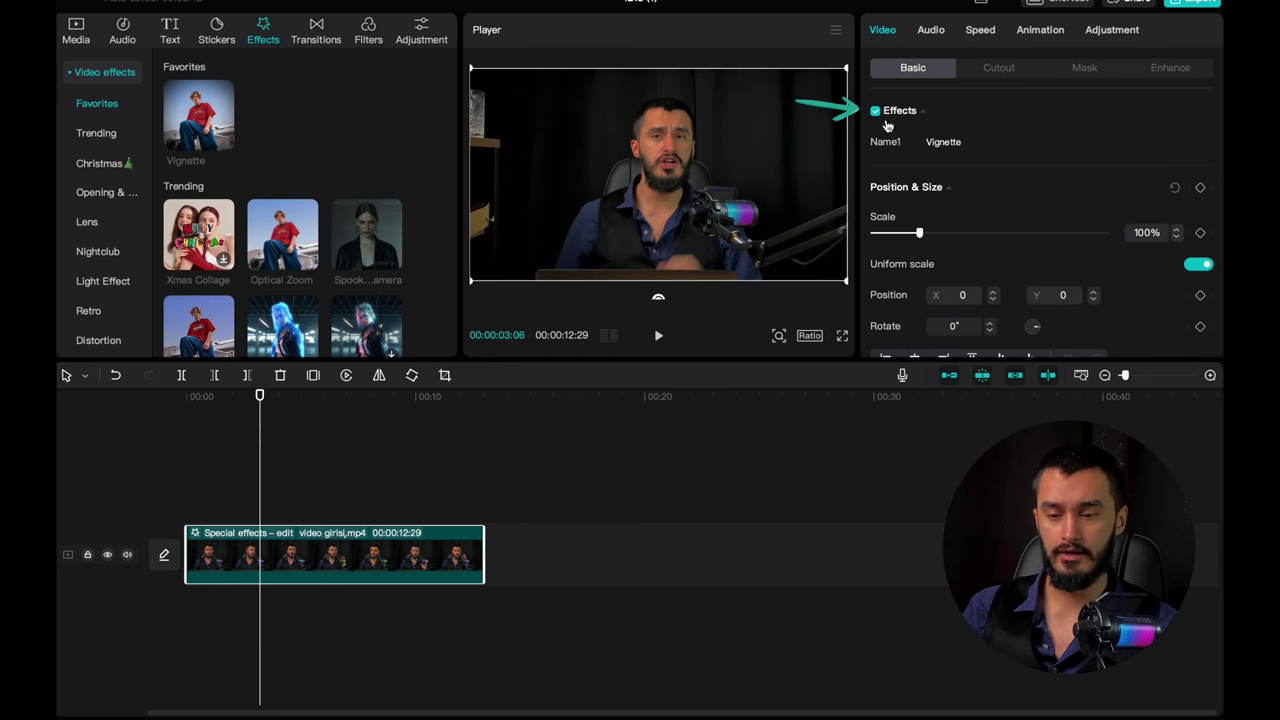
{"action": "left_click", "coordinate": [877, 113]}
{"action": "left_click", "coordinate": [877, 113]}
{"action": "left_click", "coordinate": [877, 113]}
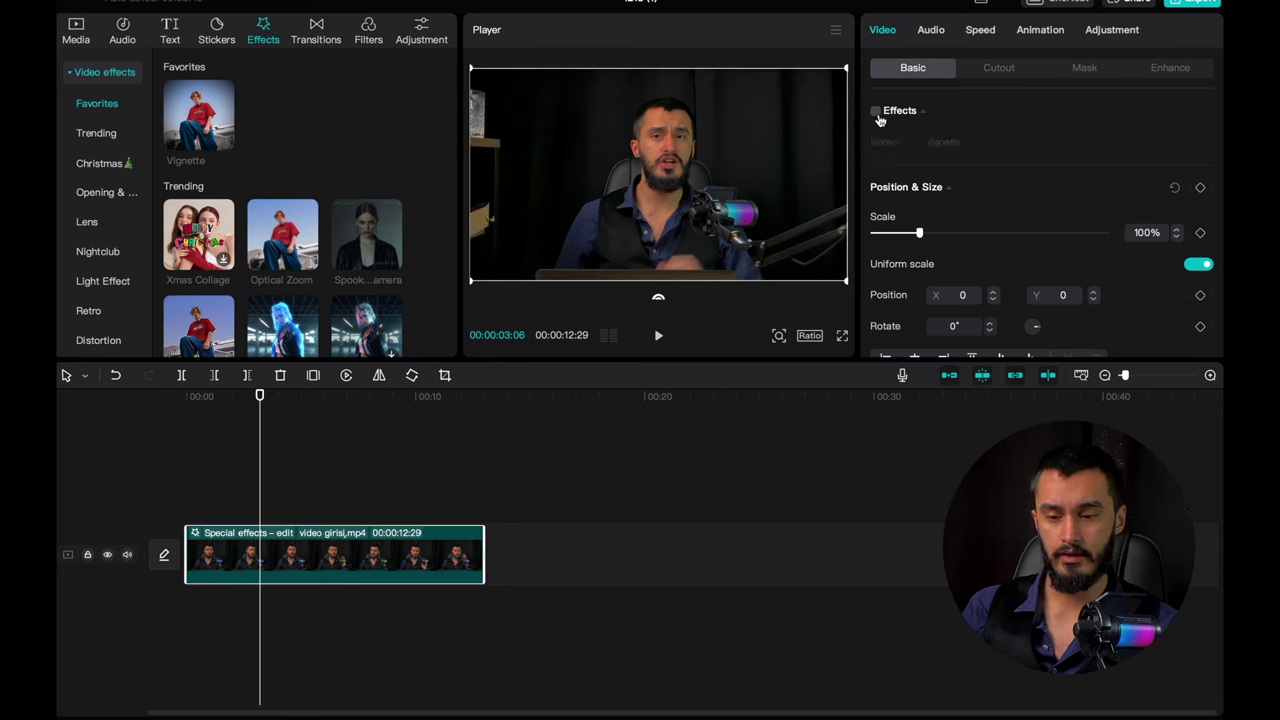
{"action": "left_click", "coordinate": [877, 113]}
{"action": "left_click", "coordinate": [877, 113]}
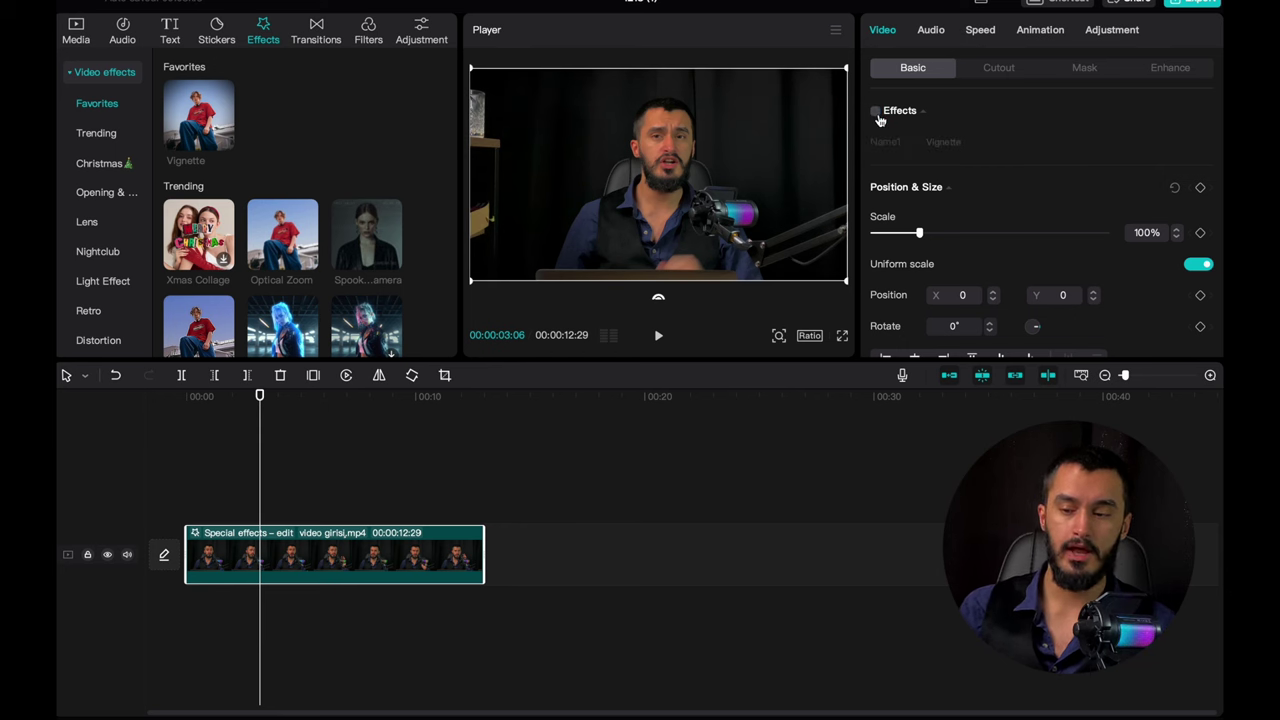
{"action": "left_click", "coordinate": [877, 113]}
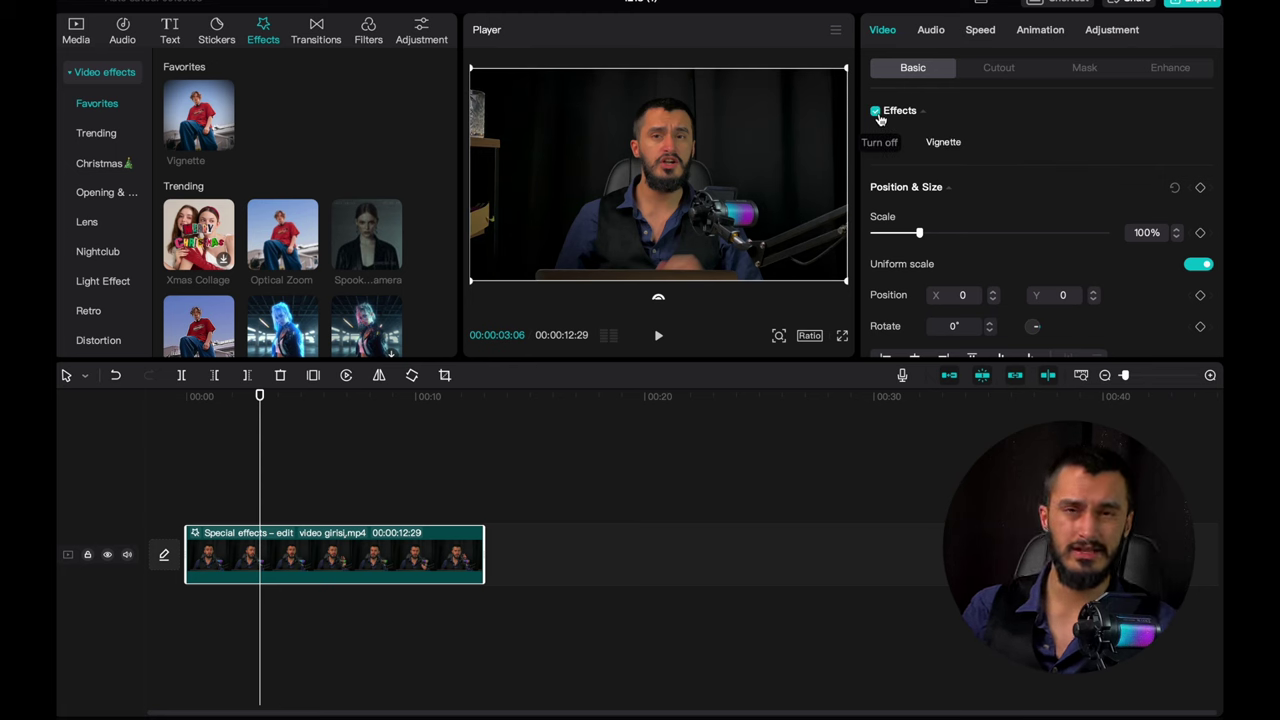
{"action": "left_click", "coordinate": [877, 113]}
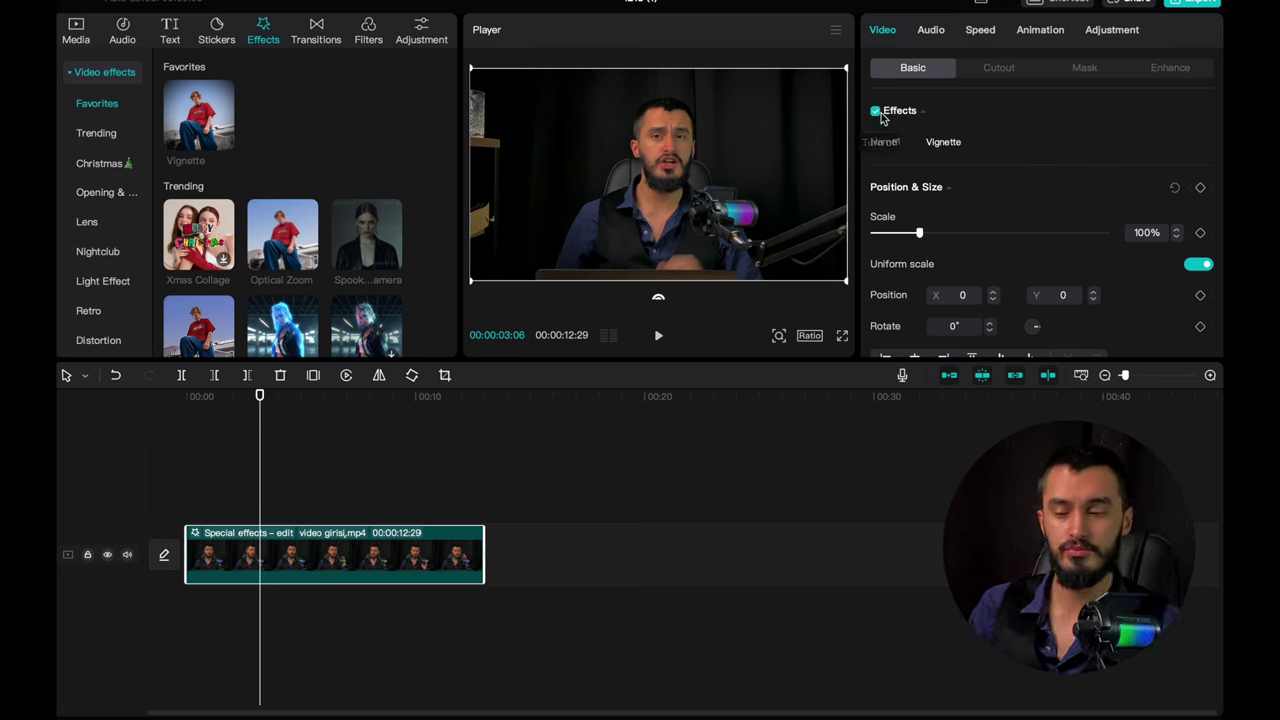
{"action": "left_click", "coordinate": [877, 113]}
{"action": "left_click", "coordinate": [877, 113]}
{"action": "left_click", "coordinate": [877, 113]}
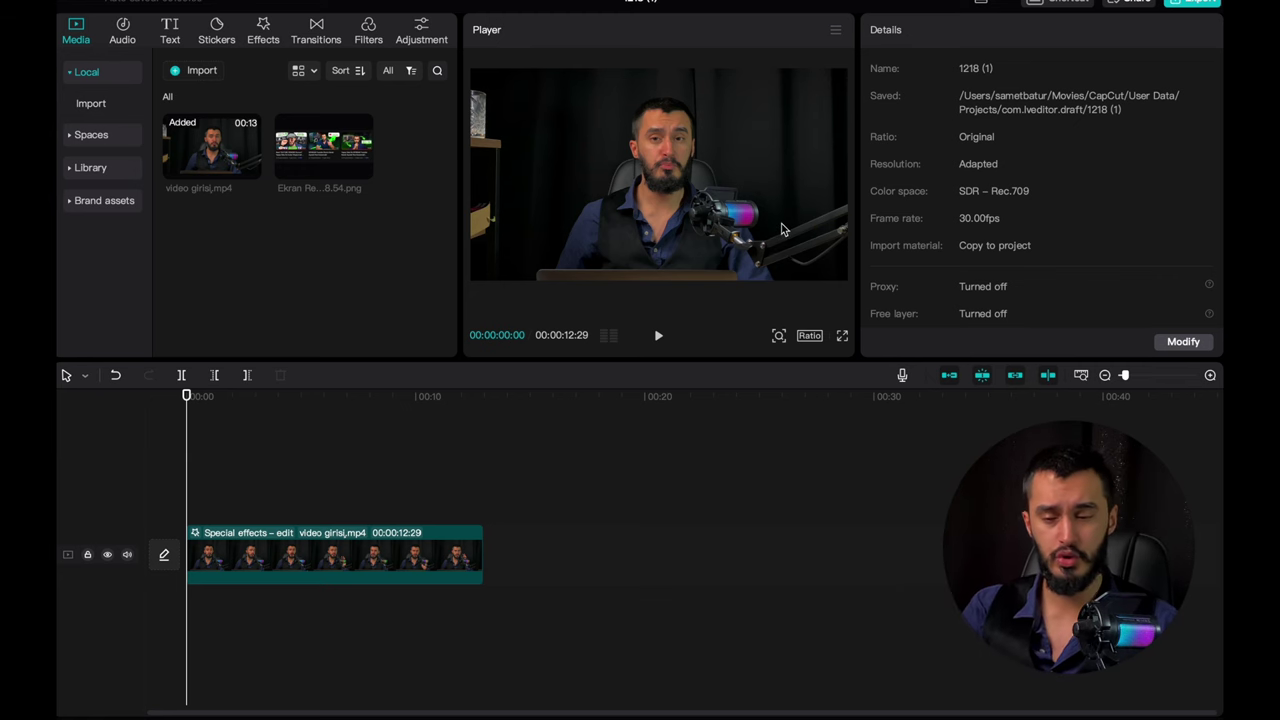
Step: Apply a Horizontal mask to the video clip and lower its line to the frame's bottom edge, at about X -38, Y -720
{"action": "left_click", "coordinate": [300, 545]}
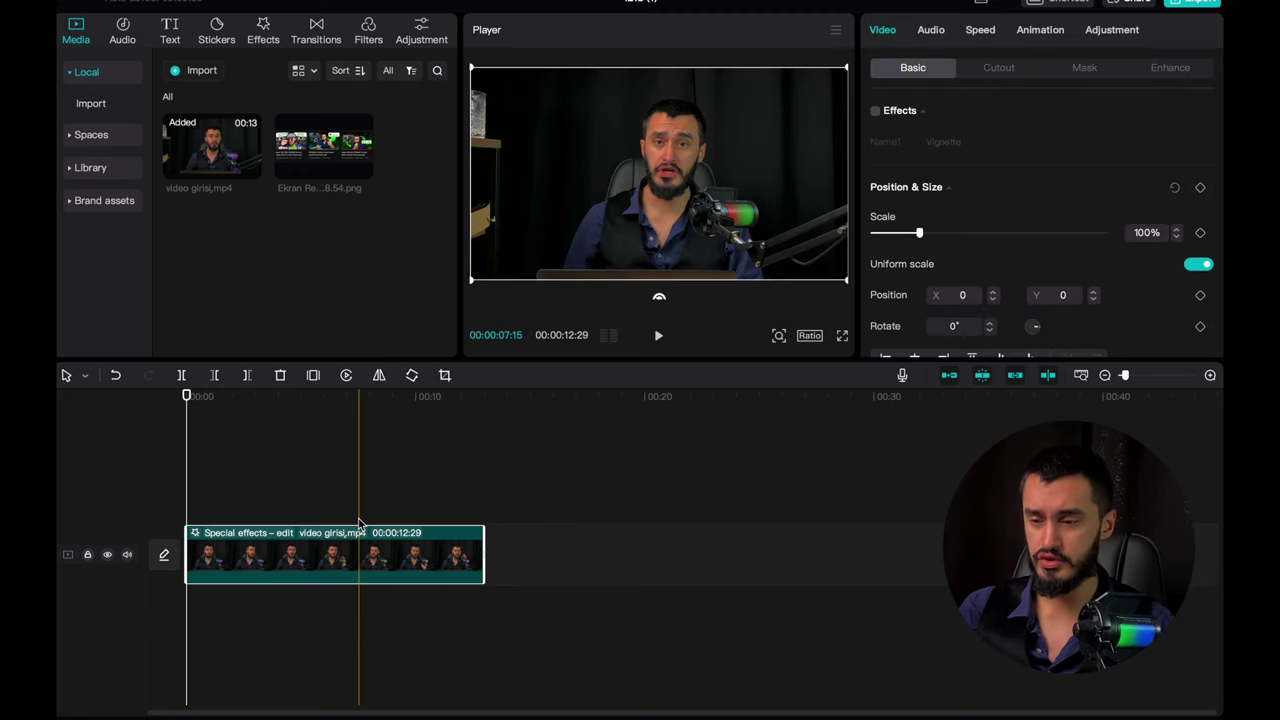
{"action": "left_click", "coordinate": [1086, 68]}
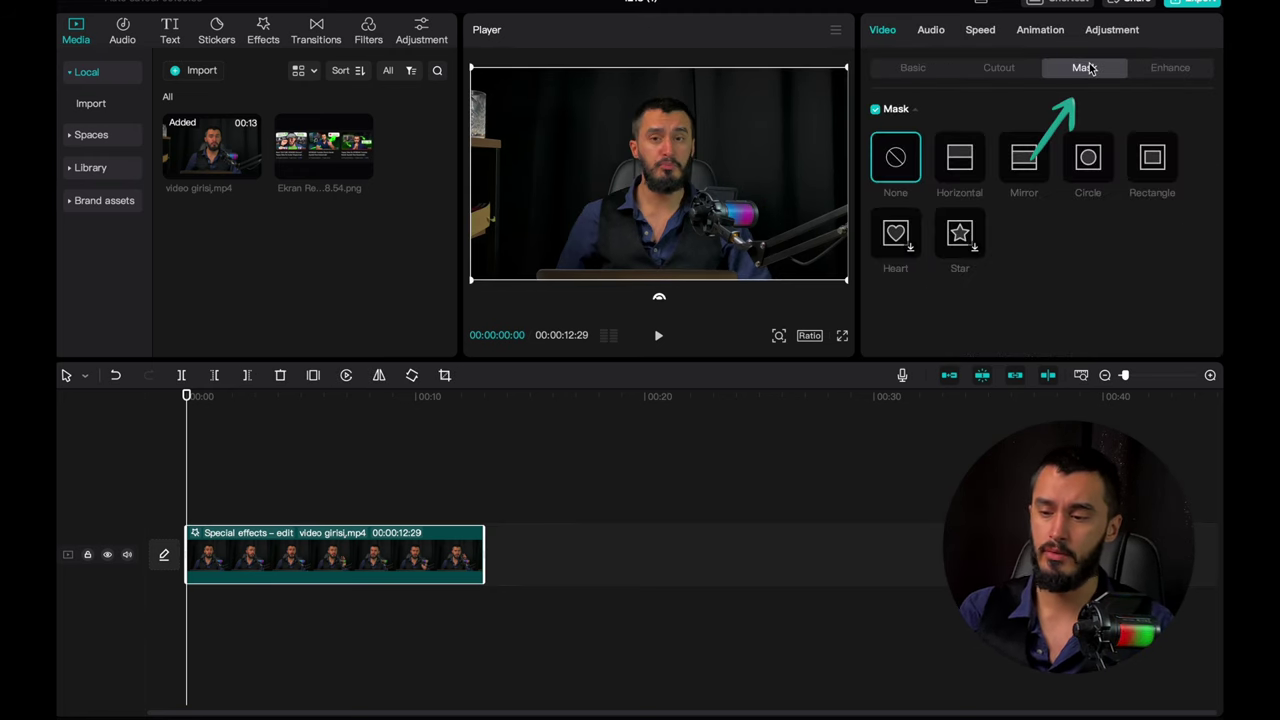
{"action": "left_click", "coordinate": [958, 152]}
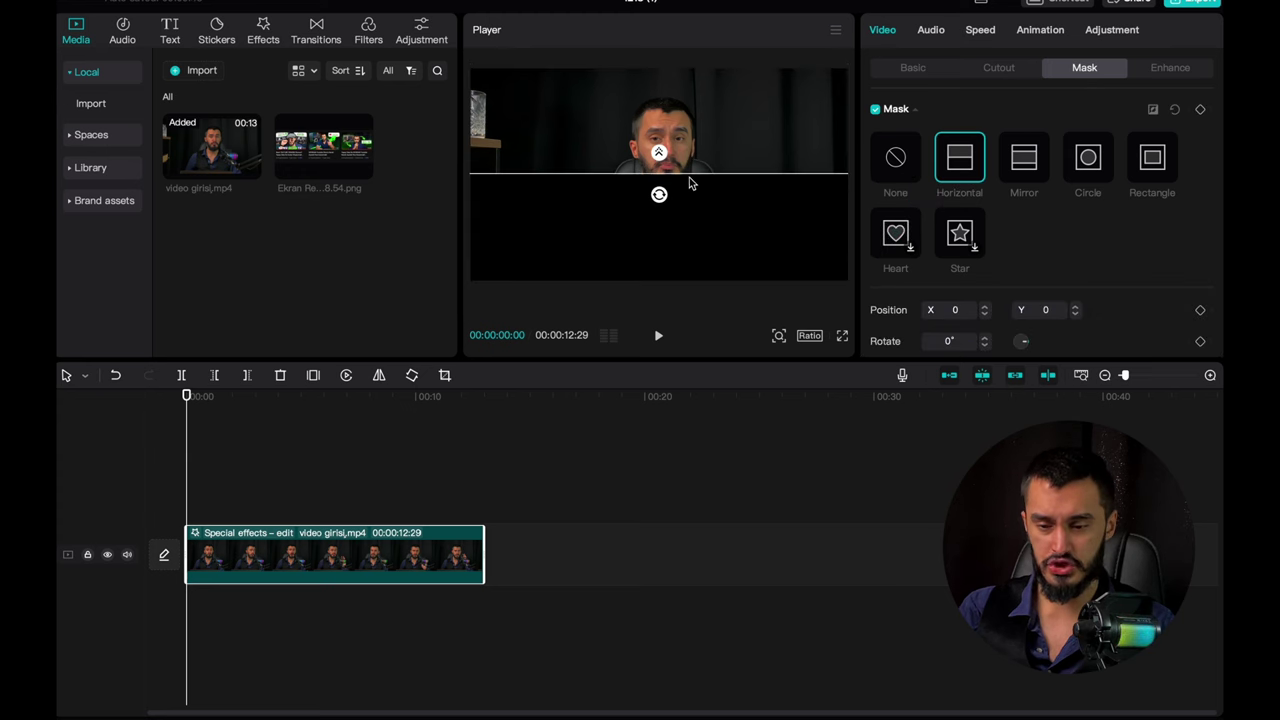
{"action": "left_click_drag", "start_coordinate": [690, 182], "coordinate": [684, 280]}
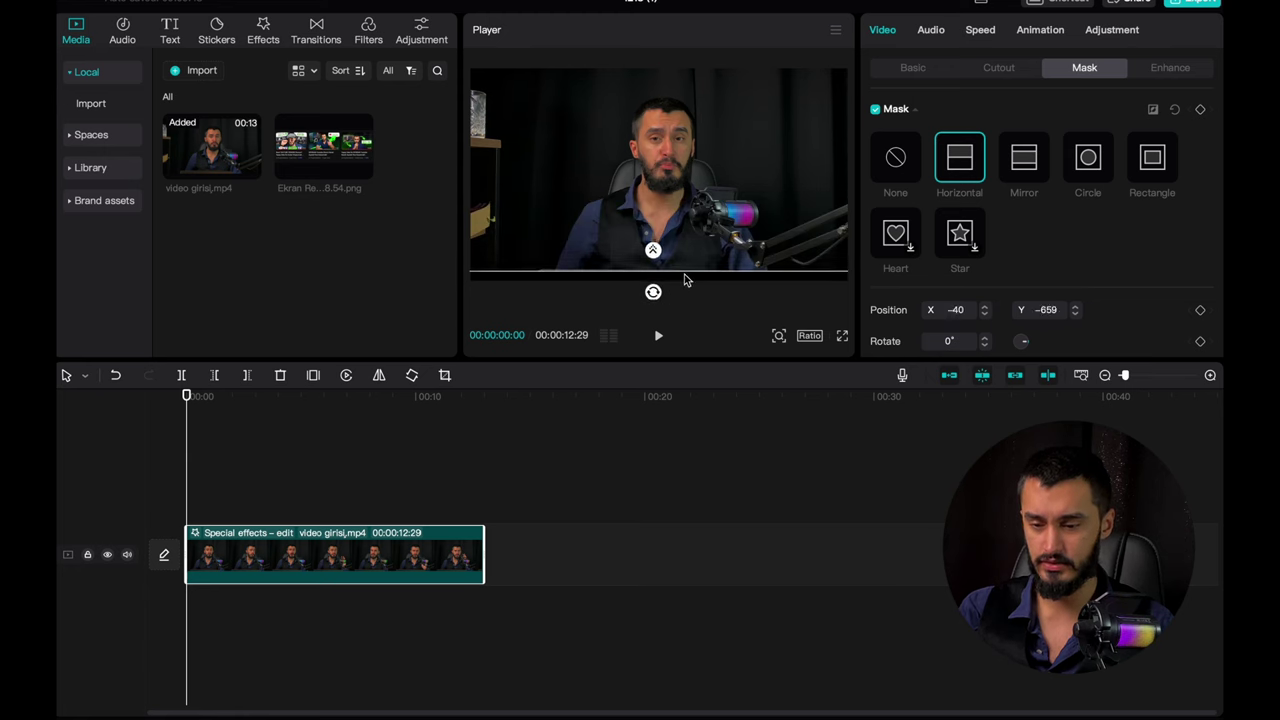
{"action": "scroll", "coordinate": [1051, 343], "scroll_direction": "down", "scroll_amount": 2}
{"action": "left_click_drag", "start_coordinate": [820, 280], "coordinate": [820, 291]}
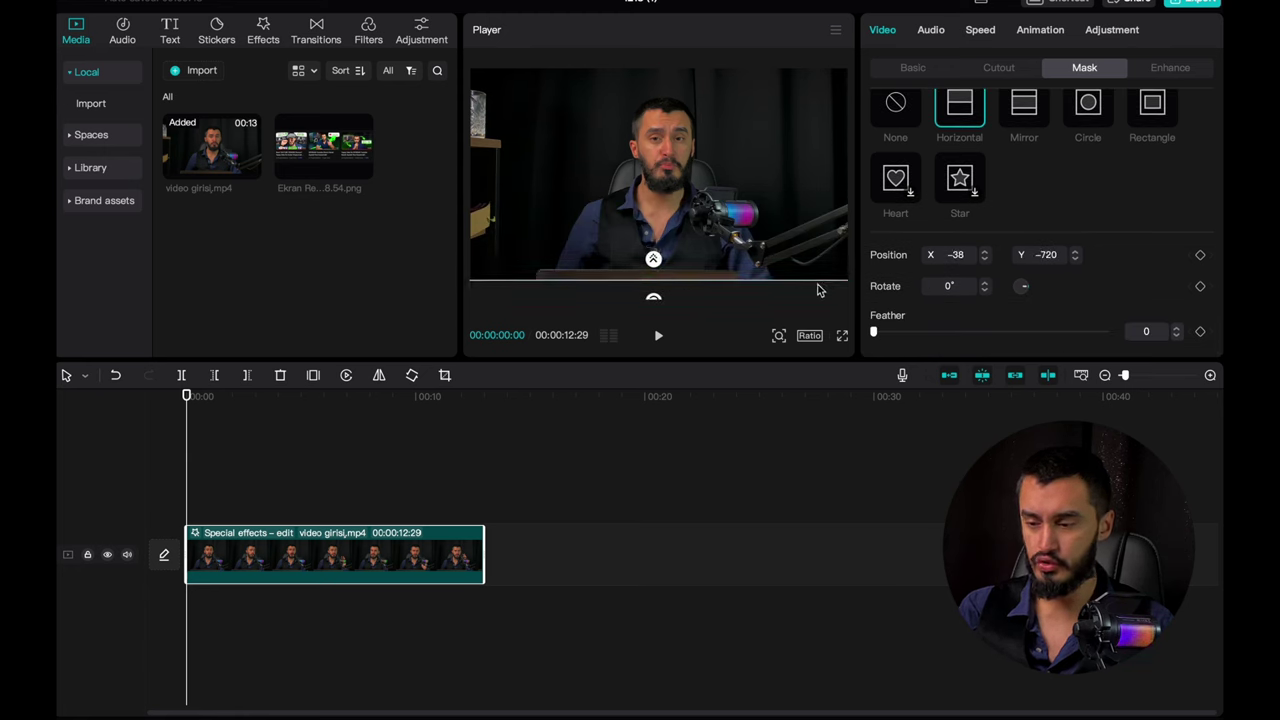
Step: Add keyframes for the mask's position, rotation and feather at the start of the video clip
{"action": "left_click", "coordinate": [1200, 255]}
{"action": "left_click", "coordinate": [1200, 286]}
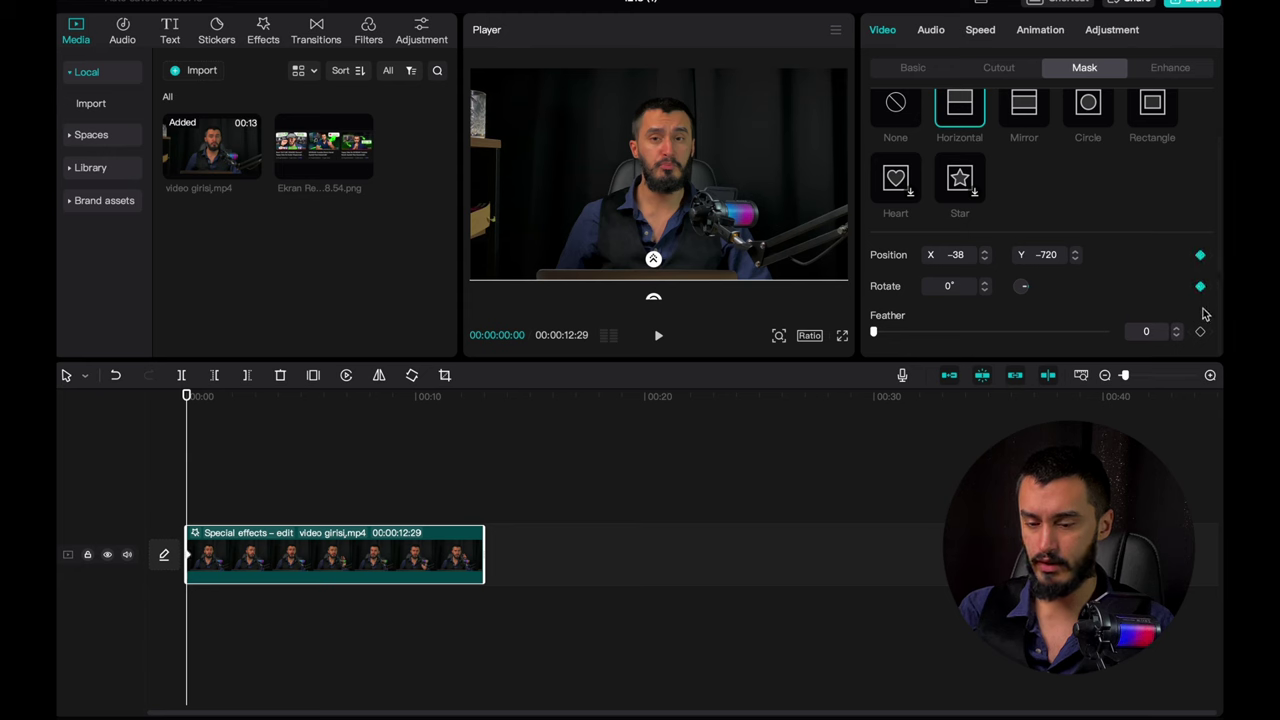
{"action": "left_click", "coordinate": [1201, 331]}
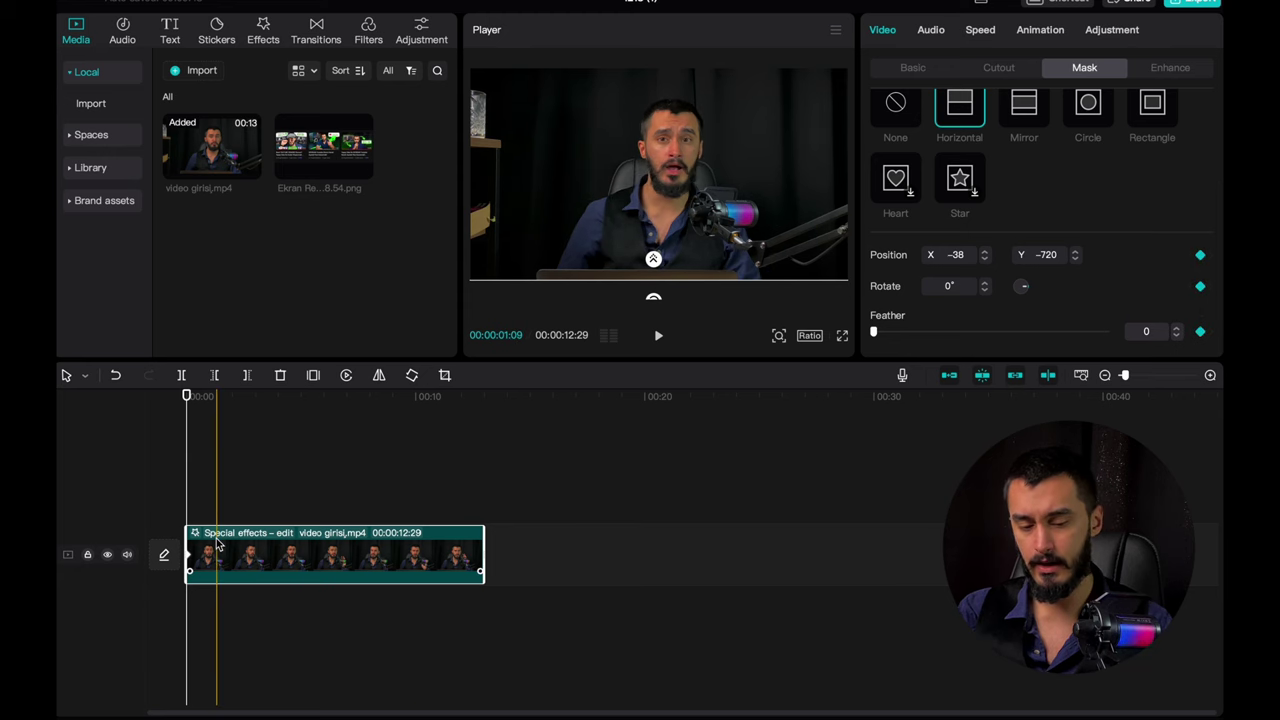
Step: At 00:00:00:27, raise the horizontal mask line to X 0, Y -203 and feather its edge to darken the lower frame
{"action": "scroll", "coordinate": [222, 543], "scroll_direction": "up", "scroll_amount": 2}
{"action": "scroll", "coordinate": [218, 543], "scroll_direction": "up", "scroll_amount": 1}
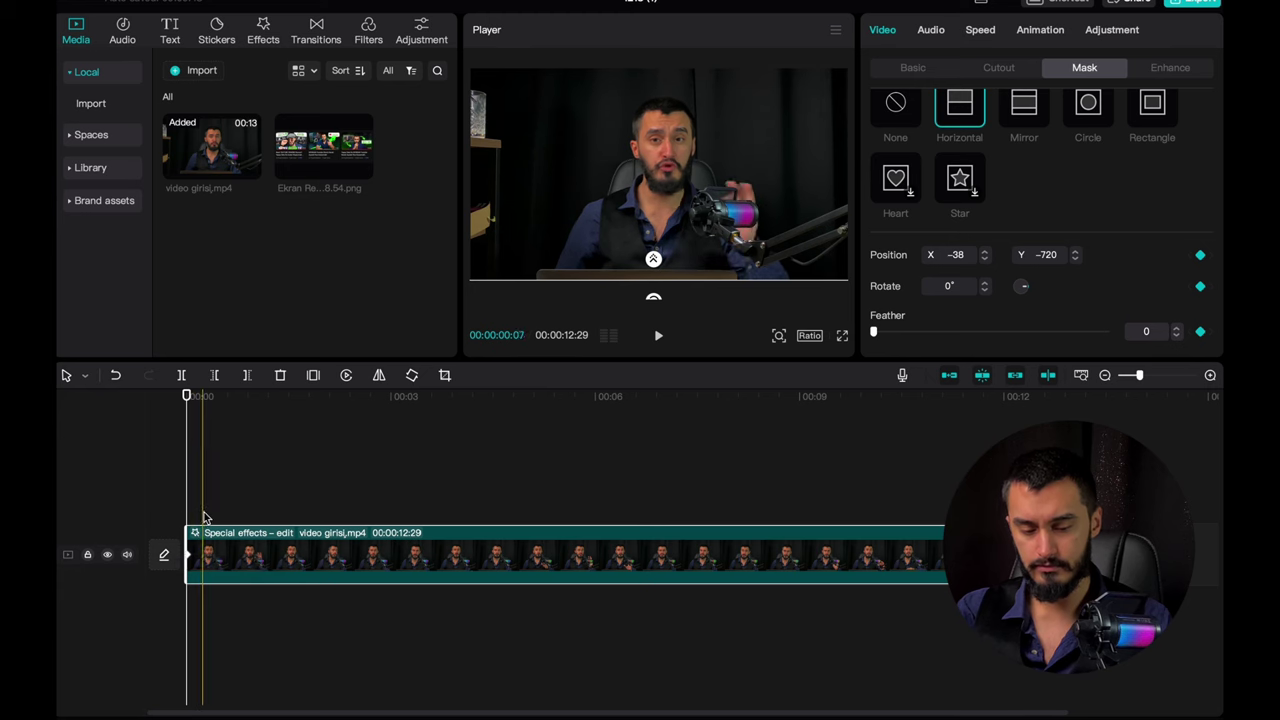
{"action": "key", "text": "space"}
{"action": "key", "text": "space"}
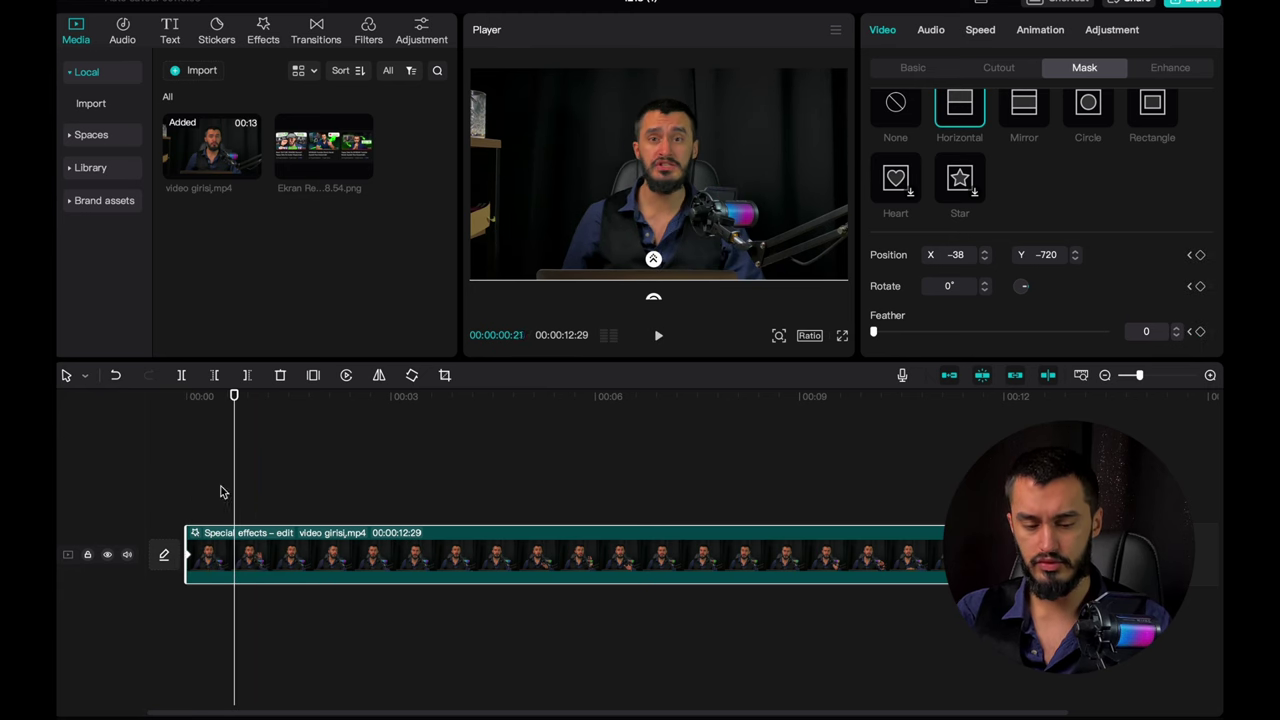
{"action": "left_click", "coordinate": [251, 515]}
{"action": "left_click", "coordinate": [248, 555]}
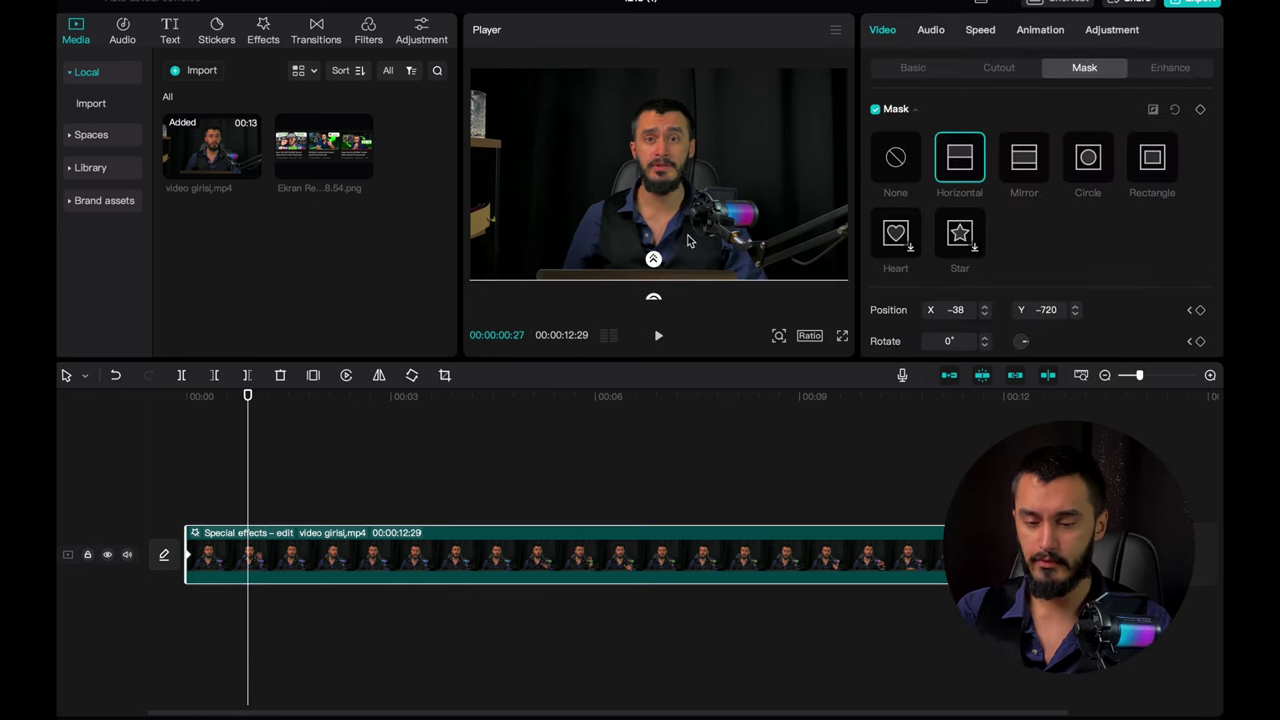
{"action": "left_click_drag", "start_coordinate": [672, 287], "coordinate": [662, 158]}
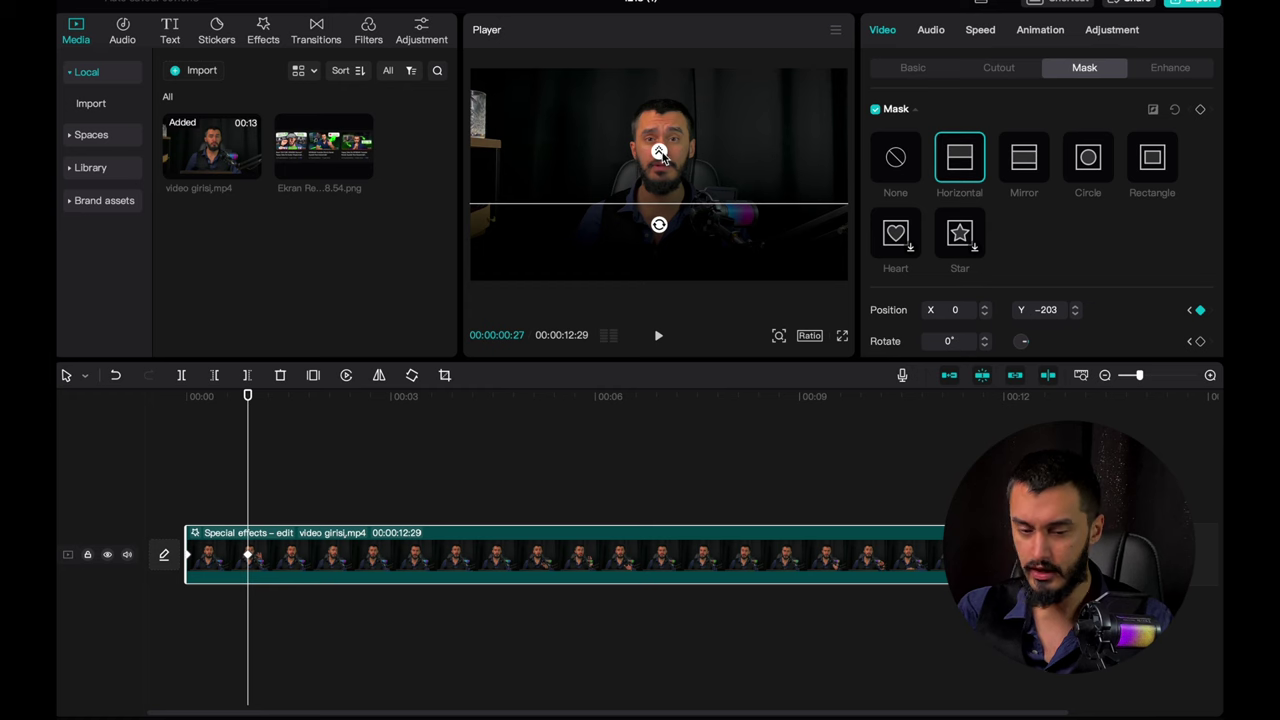
Step: Play the clip from the beginning to preview the mask animation
{"action": "left_click", "coordinate": [187, 485]}
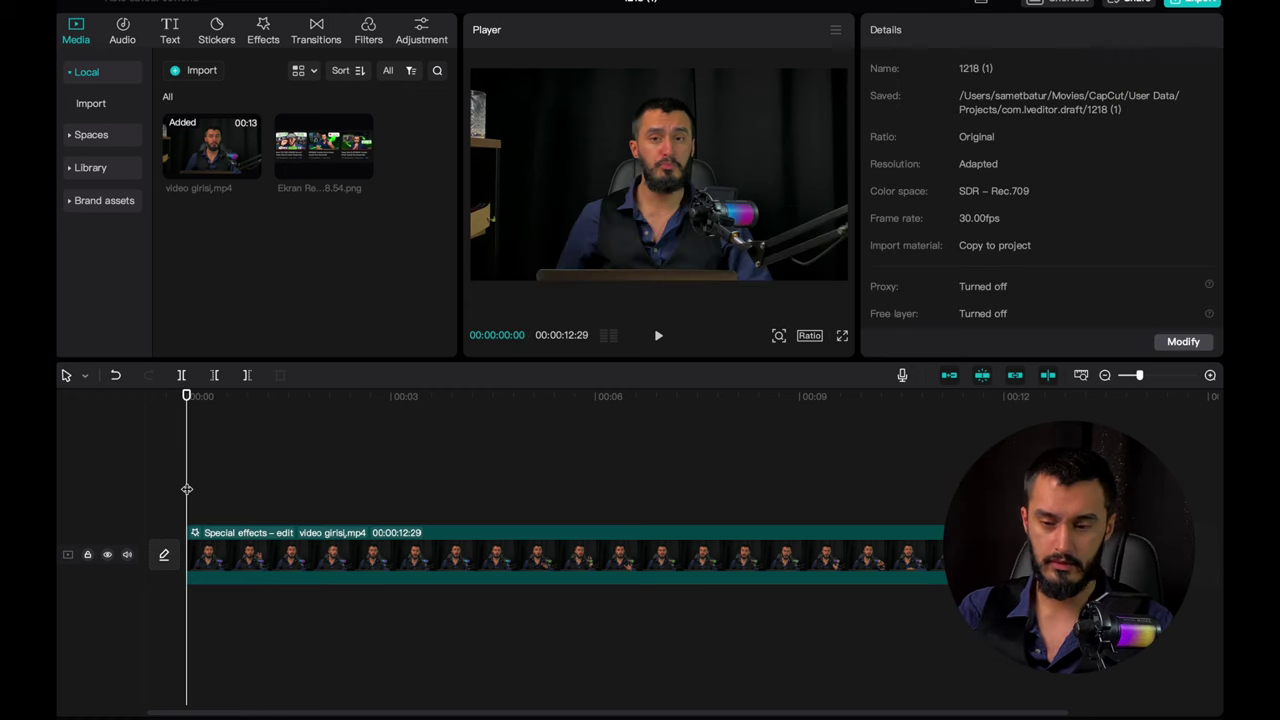
{"action": "key", "text": "space"}
{"action": "key", "text": "space"}
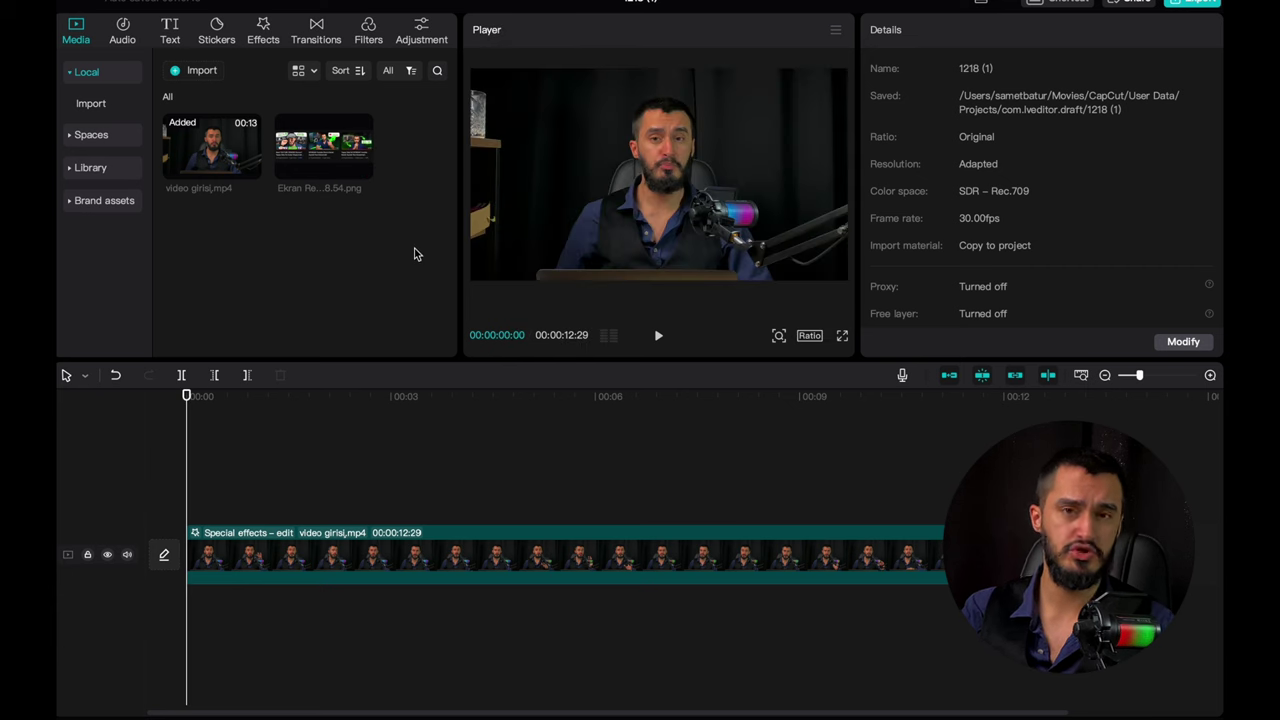
Step: Switch to the YouTube channel page in the browser and look through its uploaded videos
{"action": "left_click", "coordinate": [376, 455]}
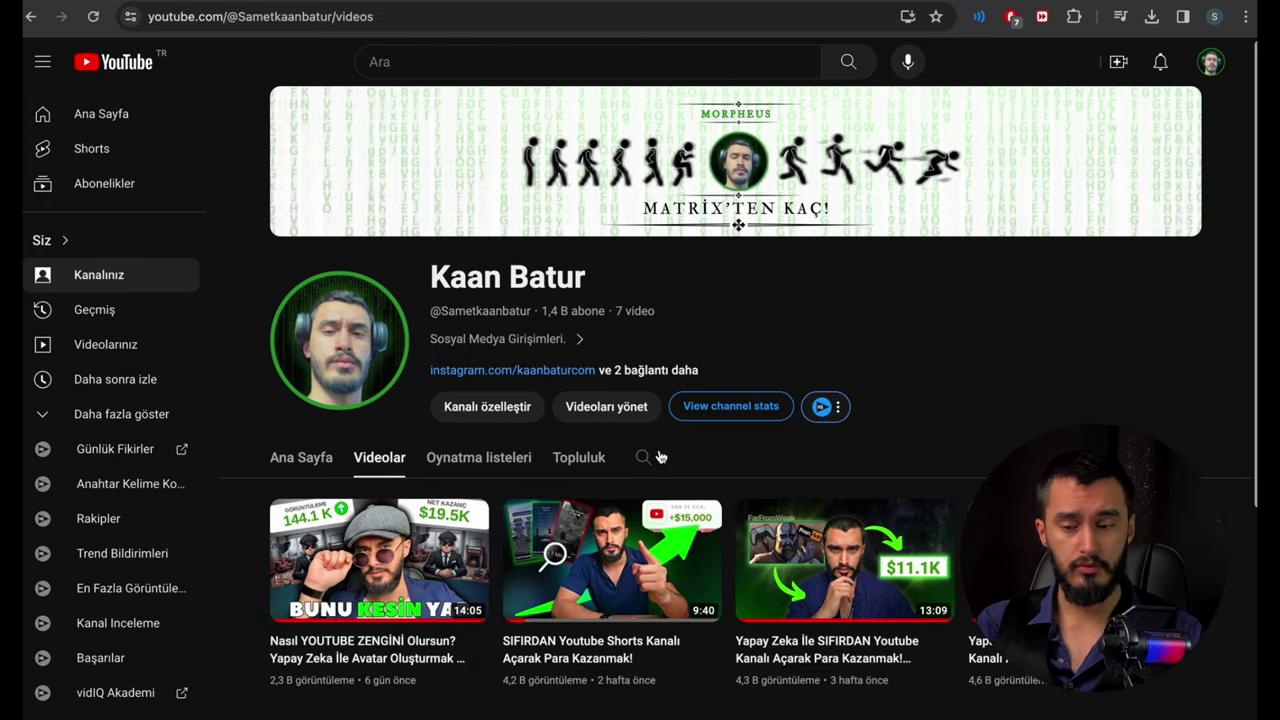
{"action": "scroll", "coordinate": [926, 381], "scroll_direction": "down", "scroll_amount": 3}
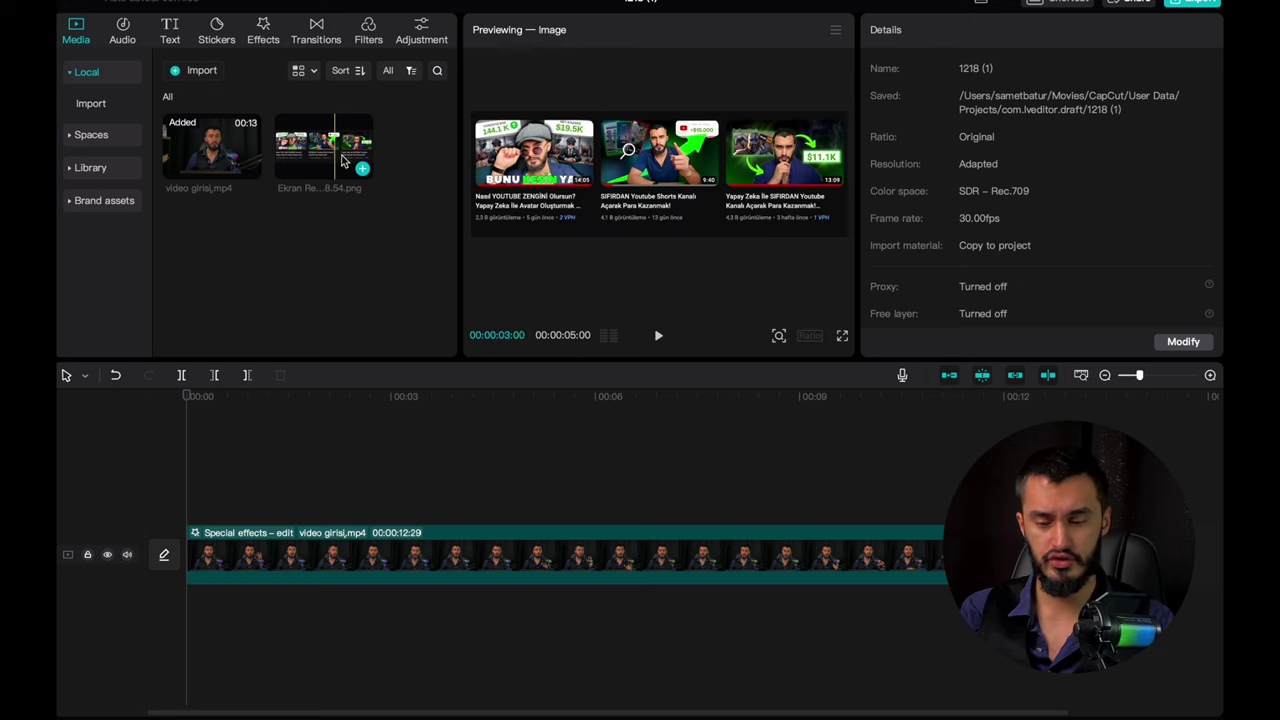
Step: Append the image Ekran Resmi 2023-12-18 17.48.54.png after the video clip in the editor and place the playhead on it
{"action": "key", "text": "super+minus"}
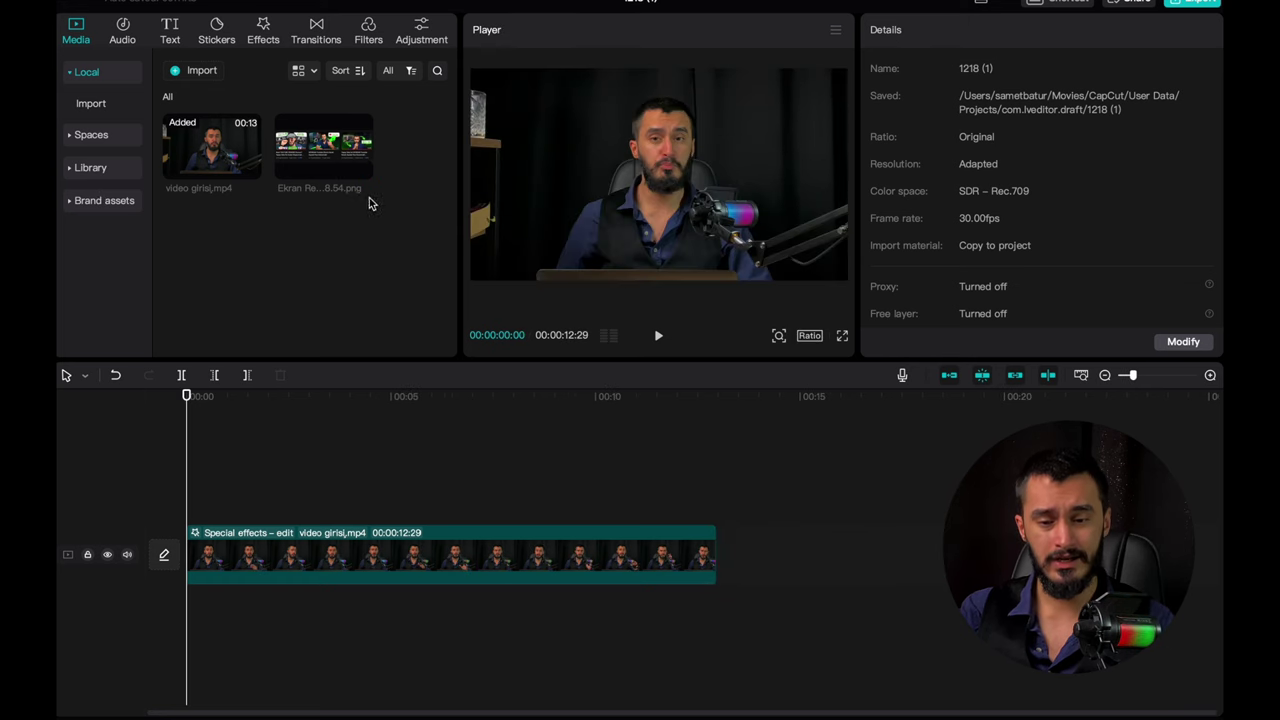
{"action": "left_click_drag", "start_coordinate": [355, 160], "coordinate": [740, 571]}
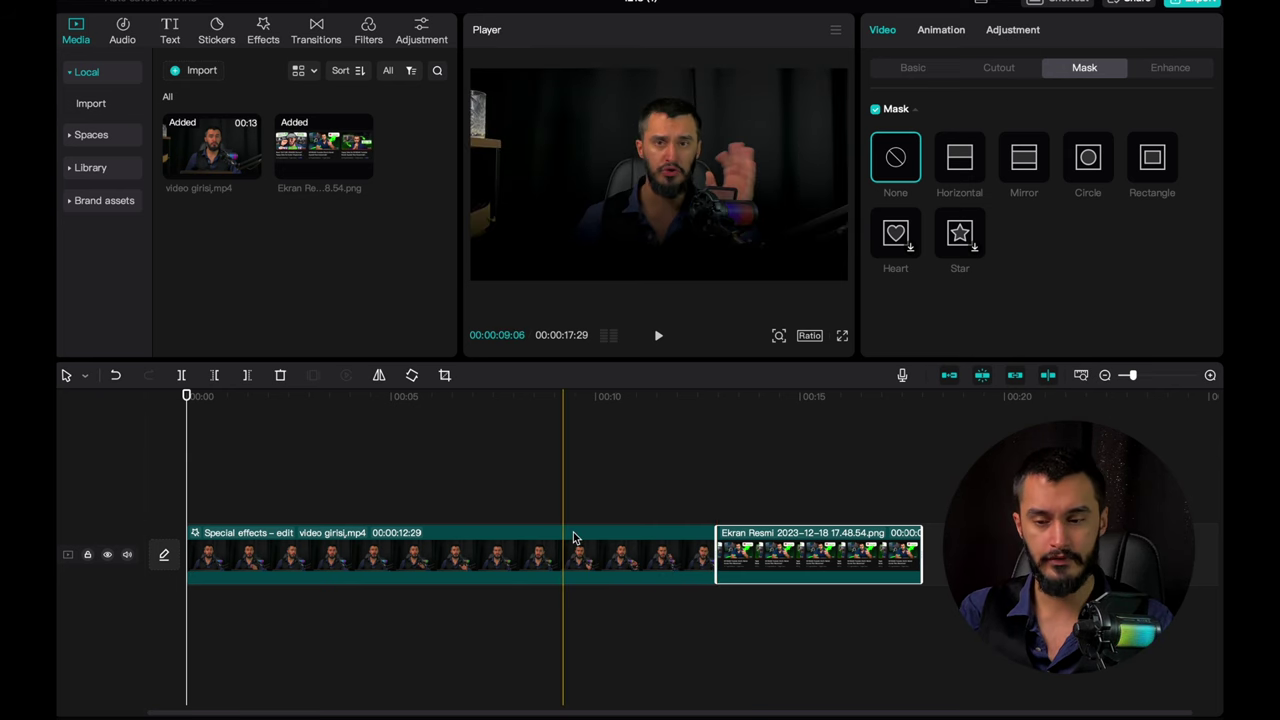
{"action": "left_click", "coordinate": [757, 512]}
{"action": "scroll", "coordinate": [795, 517], "scroll_direction": "up", "scroll_amount": 2}
{"action": "left_click", "coordinate": [795, 517]}
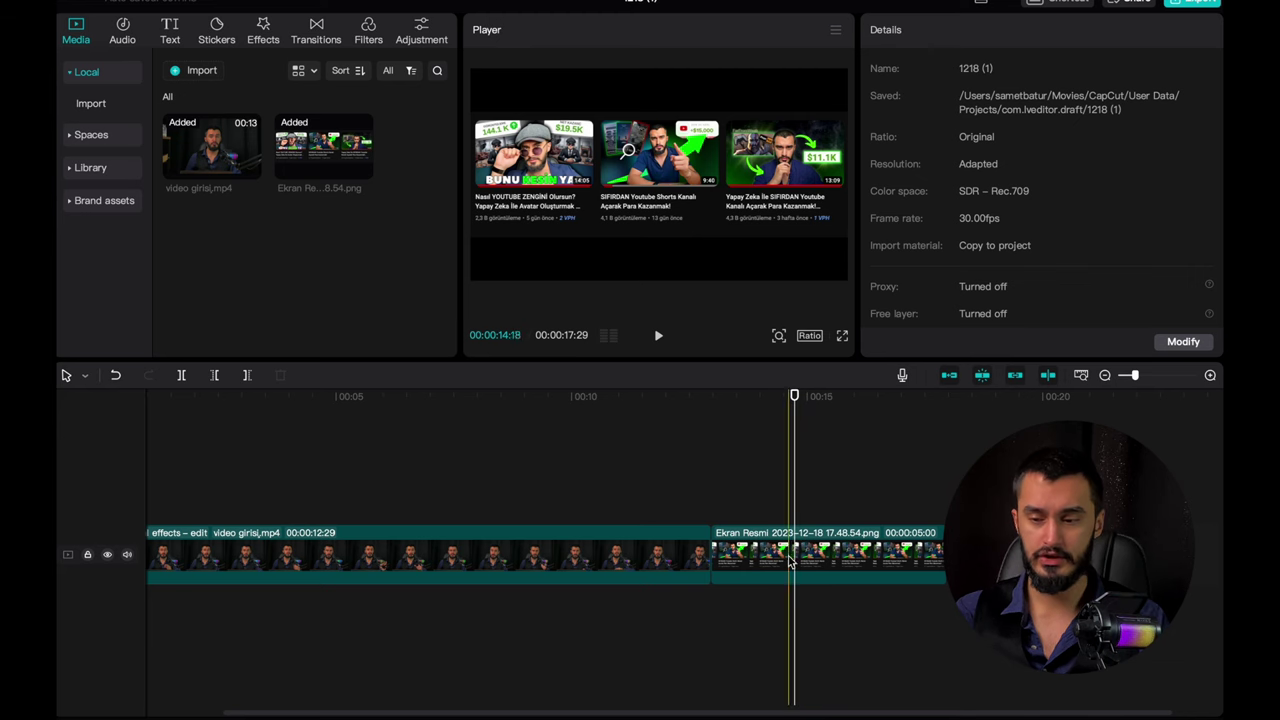
Step: Give the image clip a Color canvas background in dark orange
{"action": "left_click", "coordinate": [795, 555]}
{"action": "left_click", "coordinate": [905, 66]}
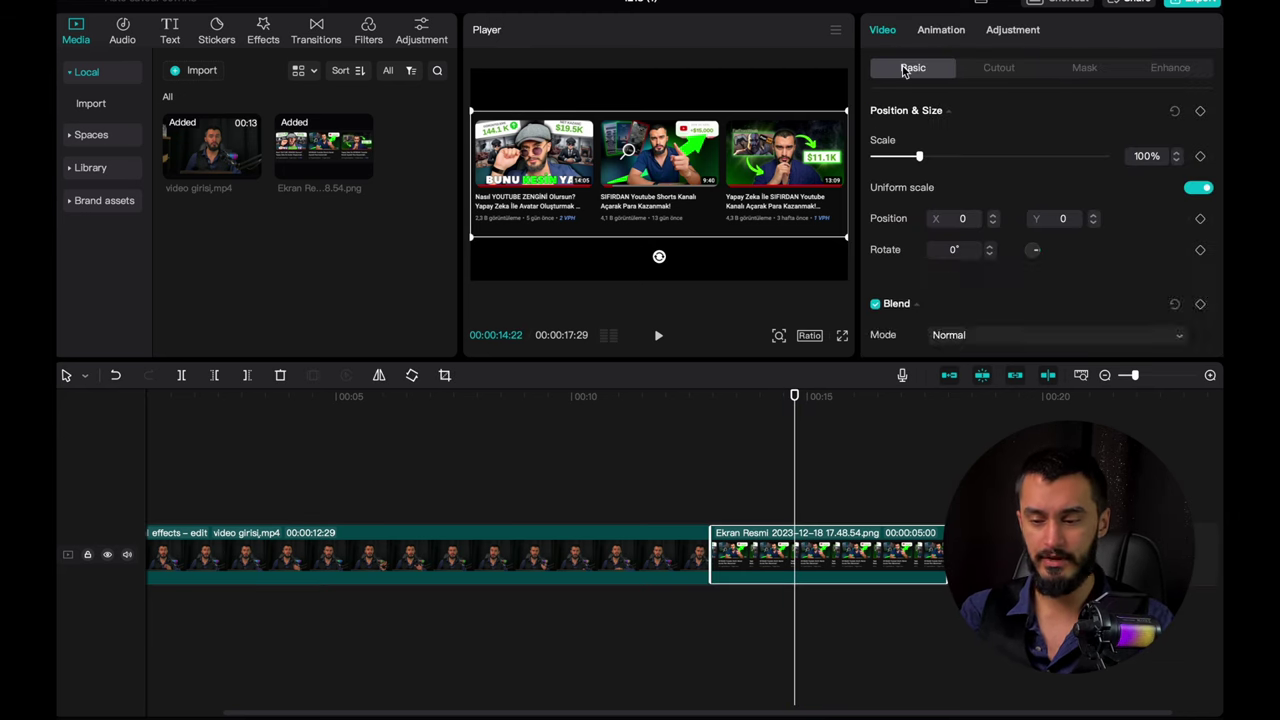
{"action": "scroll", "coordinate": [934, 222], "scroll_direction": "down", "scroll_amount": 3}
{"action": "left_click", "coordinate": [925, 323]}
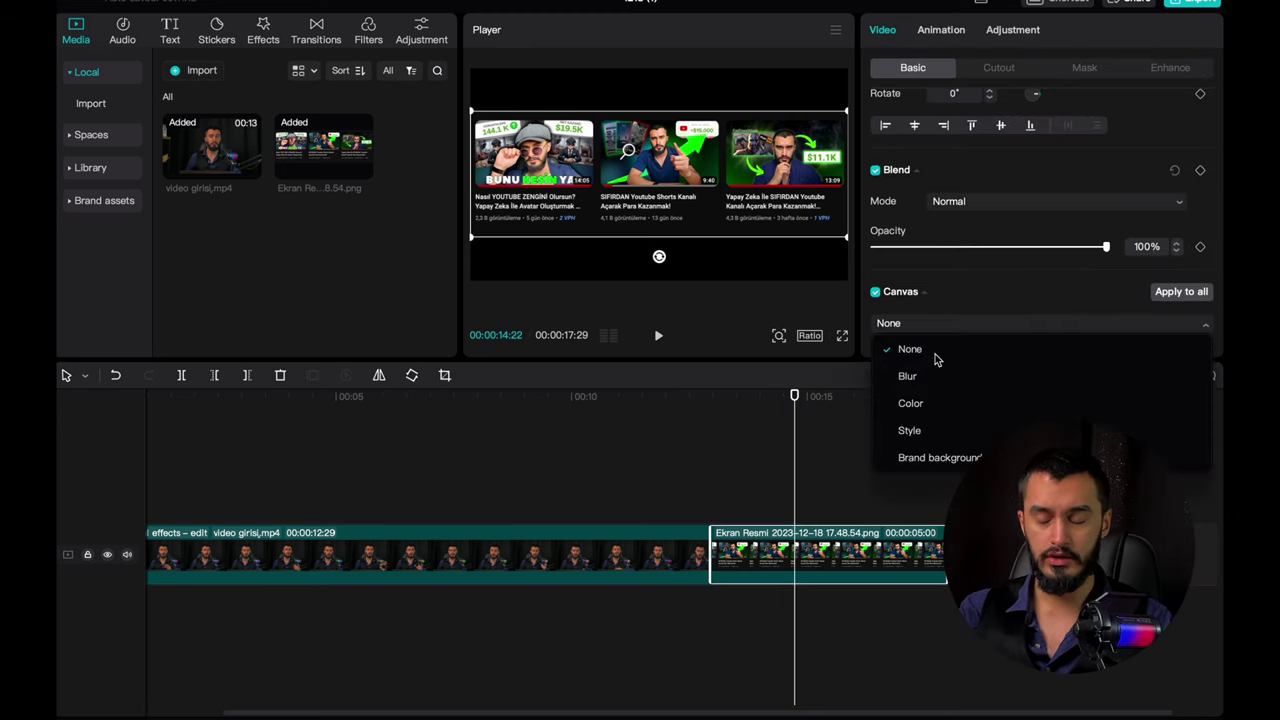
{"action": "left_click", "coordinate": [936, 398]}
{"action": "scroll", "coordinate": [945, 259], "scroll_direction": "down", "scroll_amount": 2}
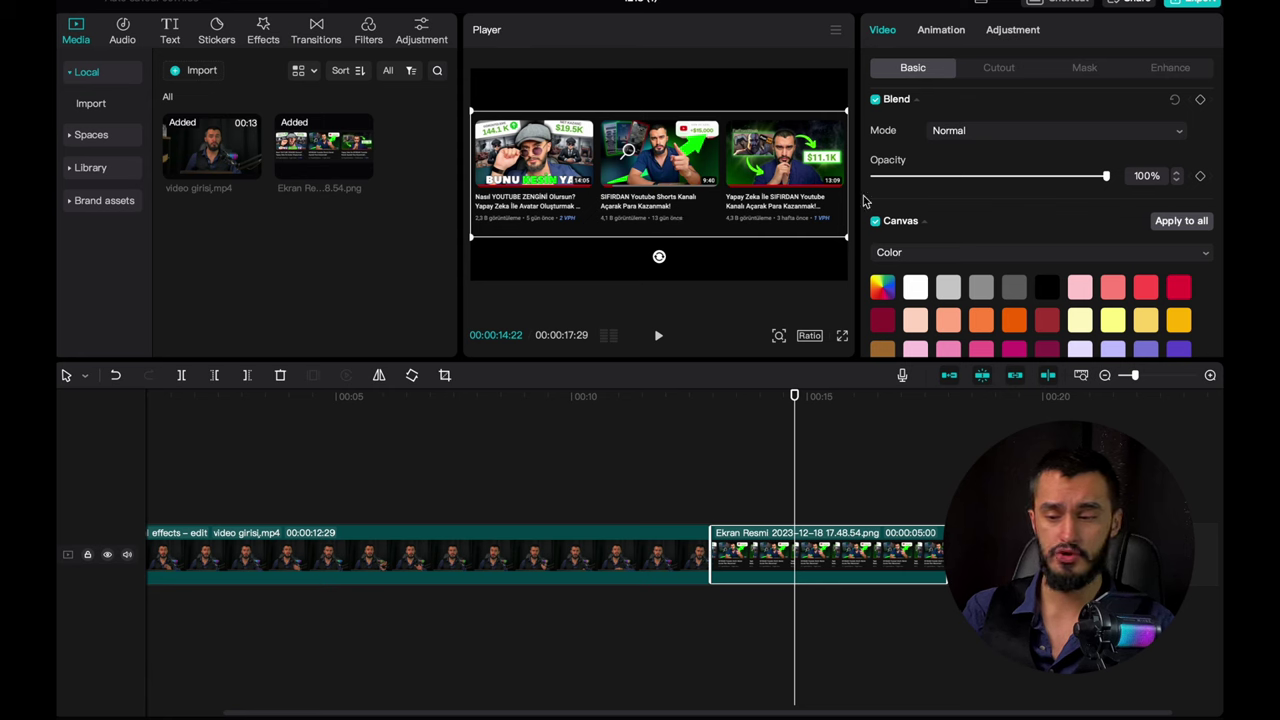
{"action": "scroll", "coordinate": [1030, 325], "scroll_direction": "down", "scroll_amount": 5}
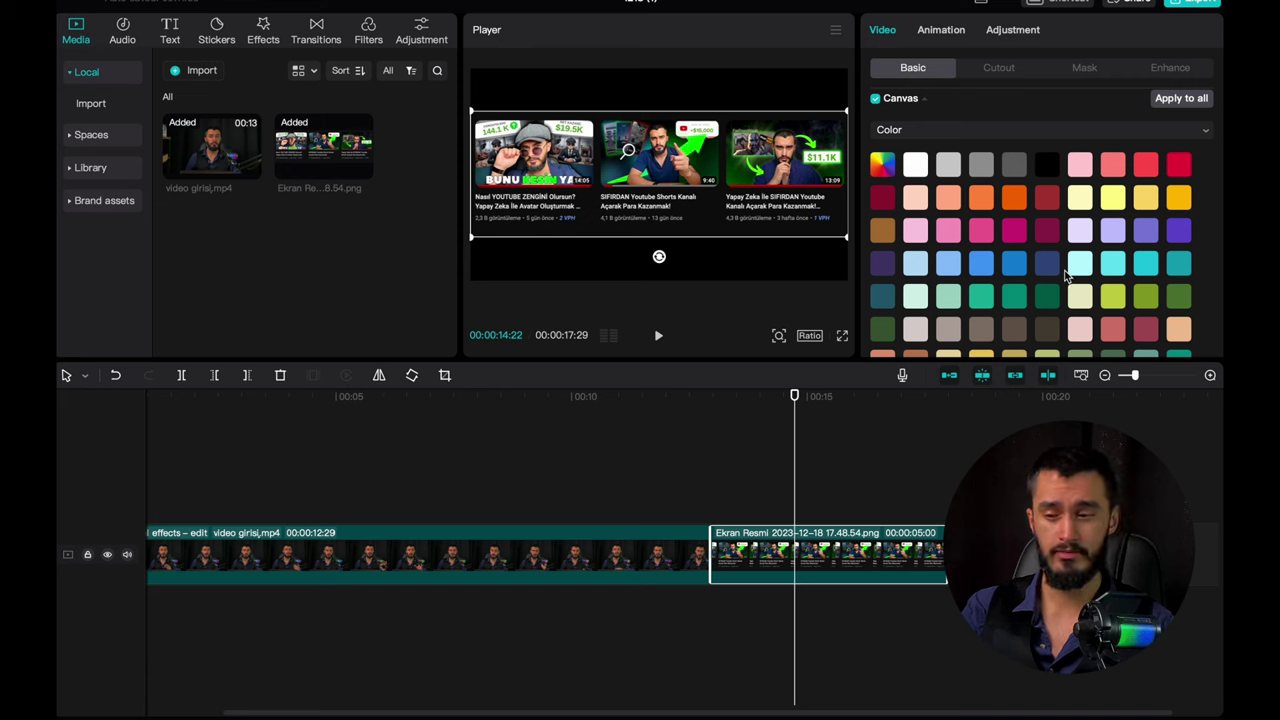
{"action": "left_click", "coordinate": [1014, 199]}
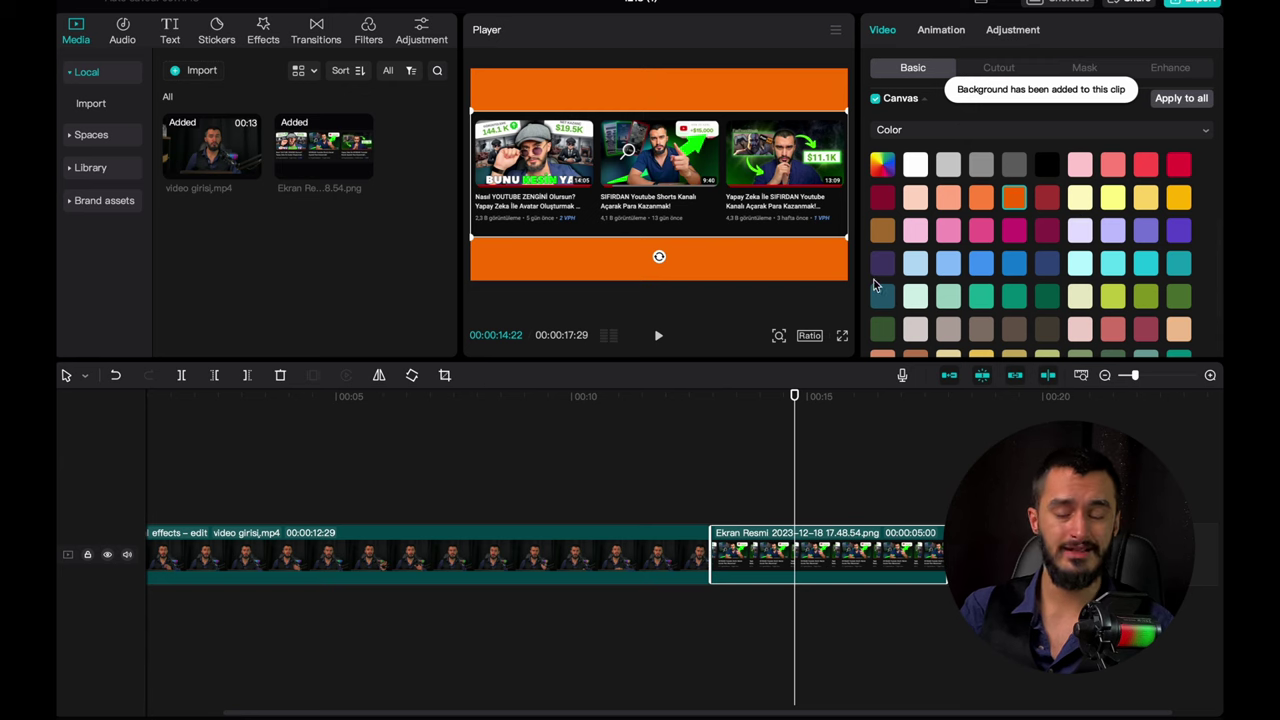
Step: Apply a Rectangle mask to the screenshot image clip near its start
{"action": "left_click", "coordinate": [752, 488]}
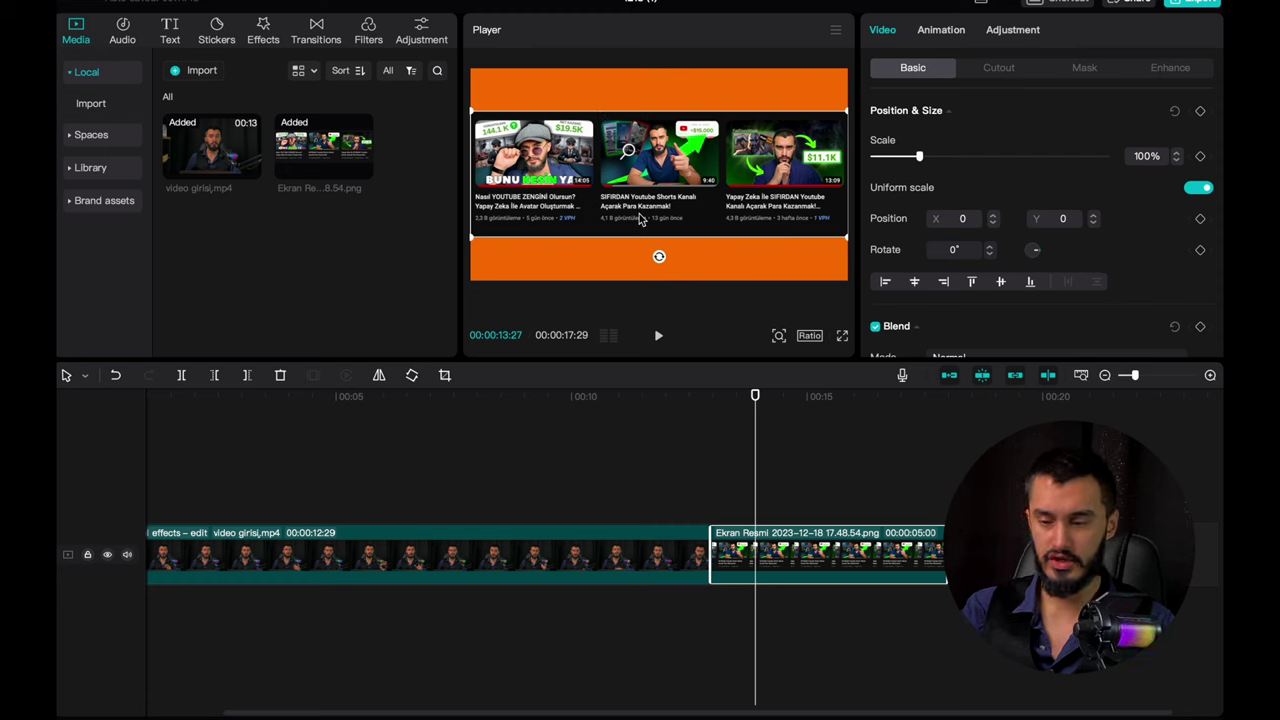
{"action": "left_click", "coordinate": [727, 540]}
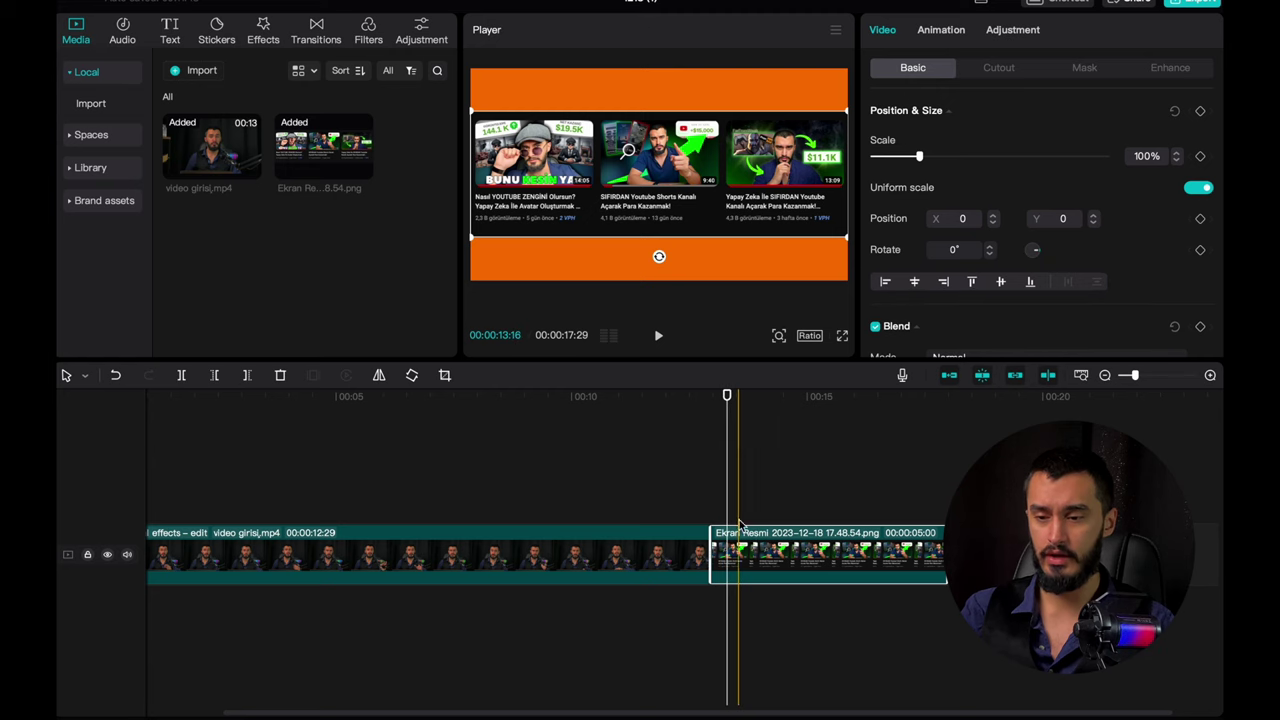
{"action": "left_click", "coordinate": [1074, 70]}
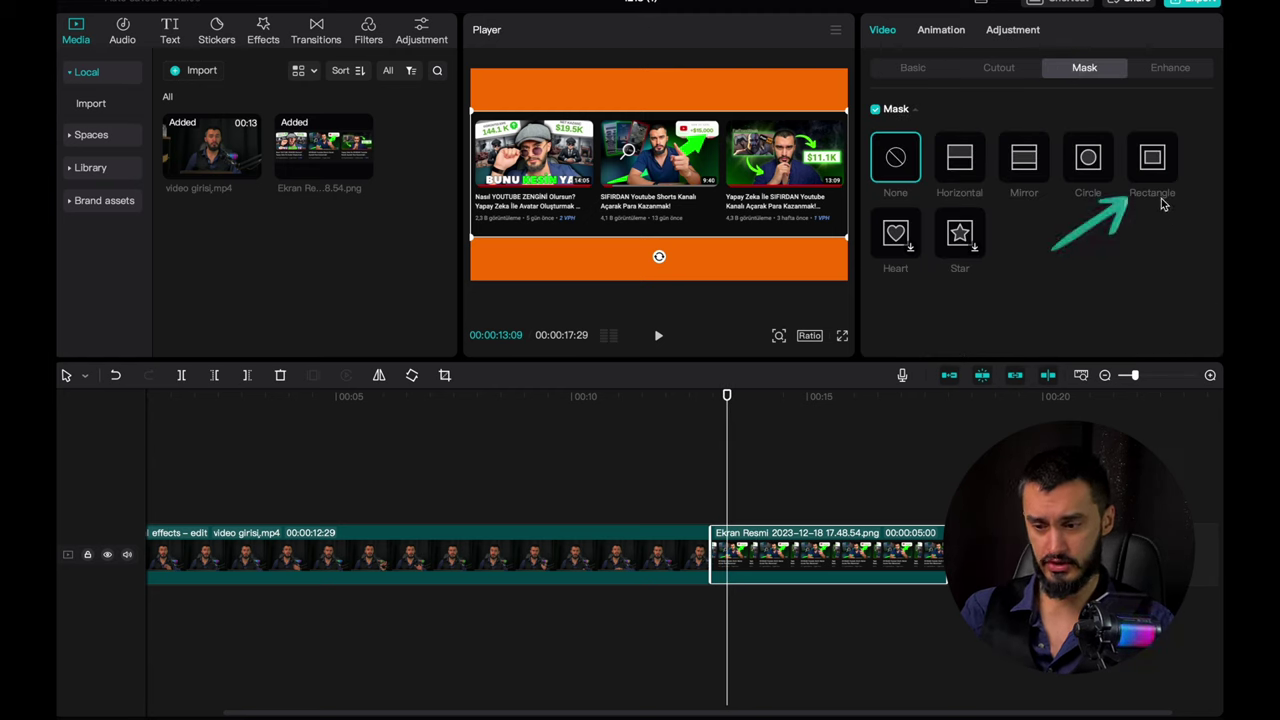
{"action": "left_click", "coordinate": [1153, 160]}
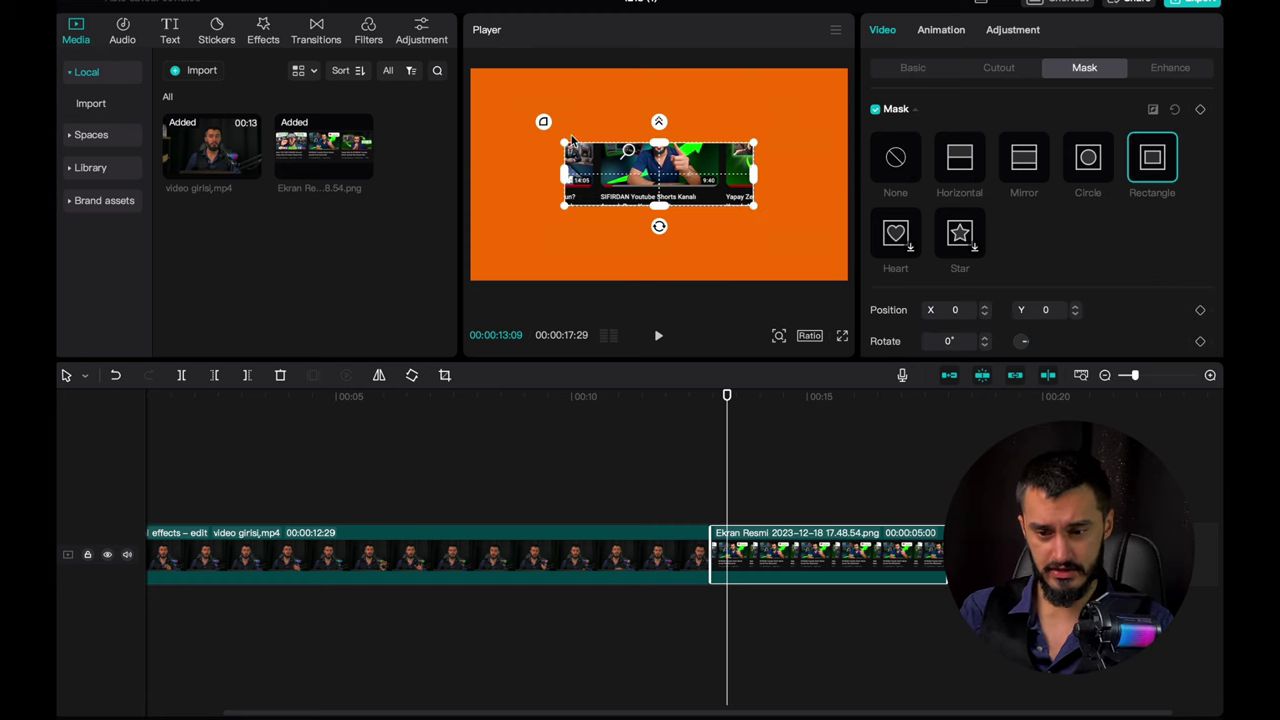
Step: Fit the rectangle mask around the first video thumbnail, about 500 × 279 in size at X -537, Y 89
{"action": "left_click_drag", "start_coordinate": [604, 170], "coordinate": [680, 152]}
{"action": "scroll", "coordinate": [519, 146], "scroll_direction": "up", "scroll_amount": 3}
{"action": "scroll", "coordinate": [519, 146], "scroll_direction": "left", "scroll_amount": 3}
{"action": "scroll", "coordinate": [519, 146], "scroll_direction": "up", "scroll_amount": 2}
{"action": "scroll", "coordinate": [519, 146], "scroll_direction": "left", "scroll_amount": 2}
{"action": "left_click_drag", "start_coordinate": [835, 152], "coordinate": [672, 150]}
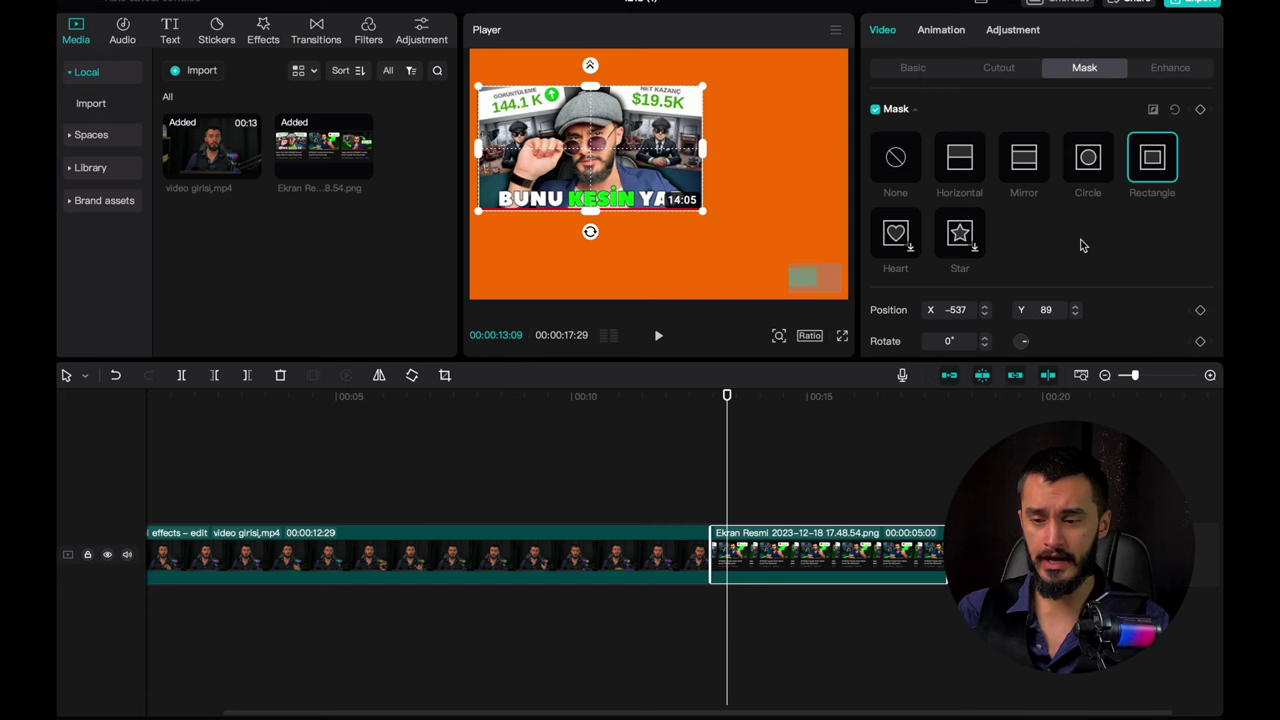
Step: Set the mask's round corners to 20 and check the thumbnail in the full-screen preview
{"action": "scroll", "coordinate": [1080, 243], "scroll_direction": "down", "scroll_amount": 3}
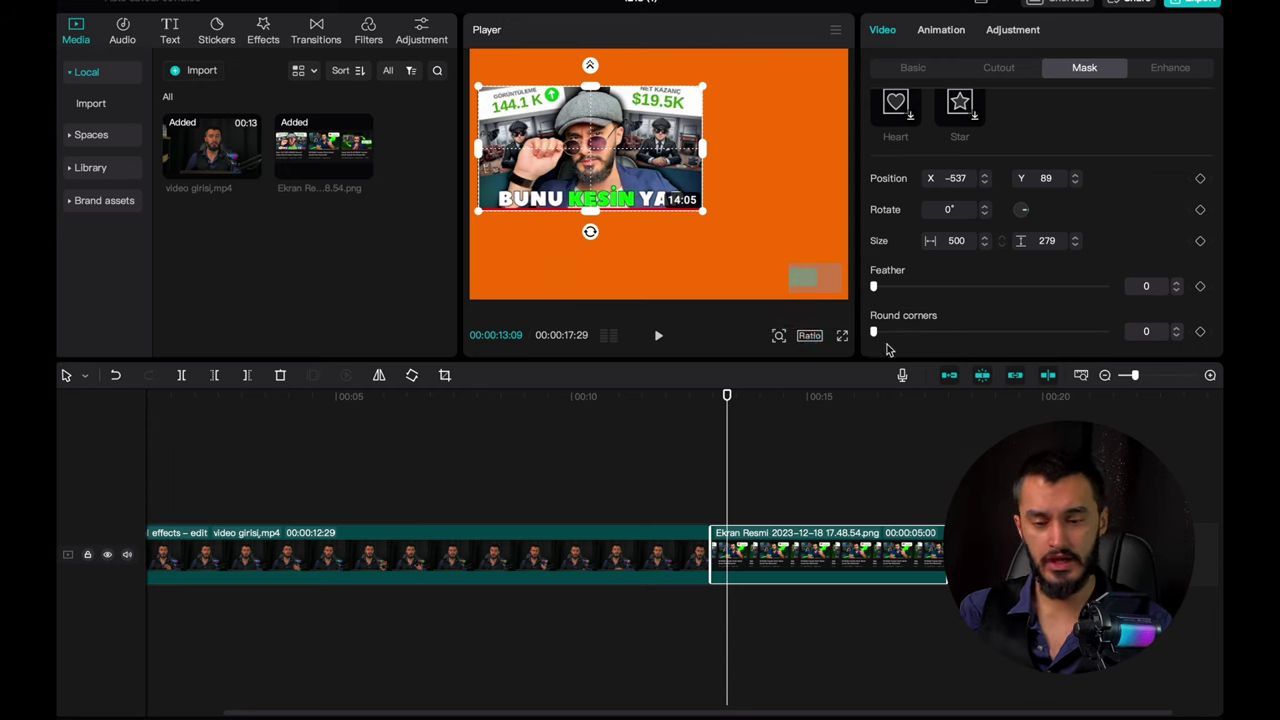
{"action": "left_click", "coordinate": [842, 337]}
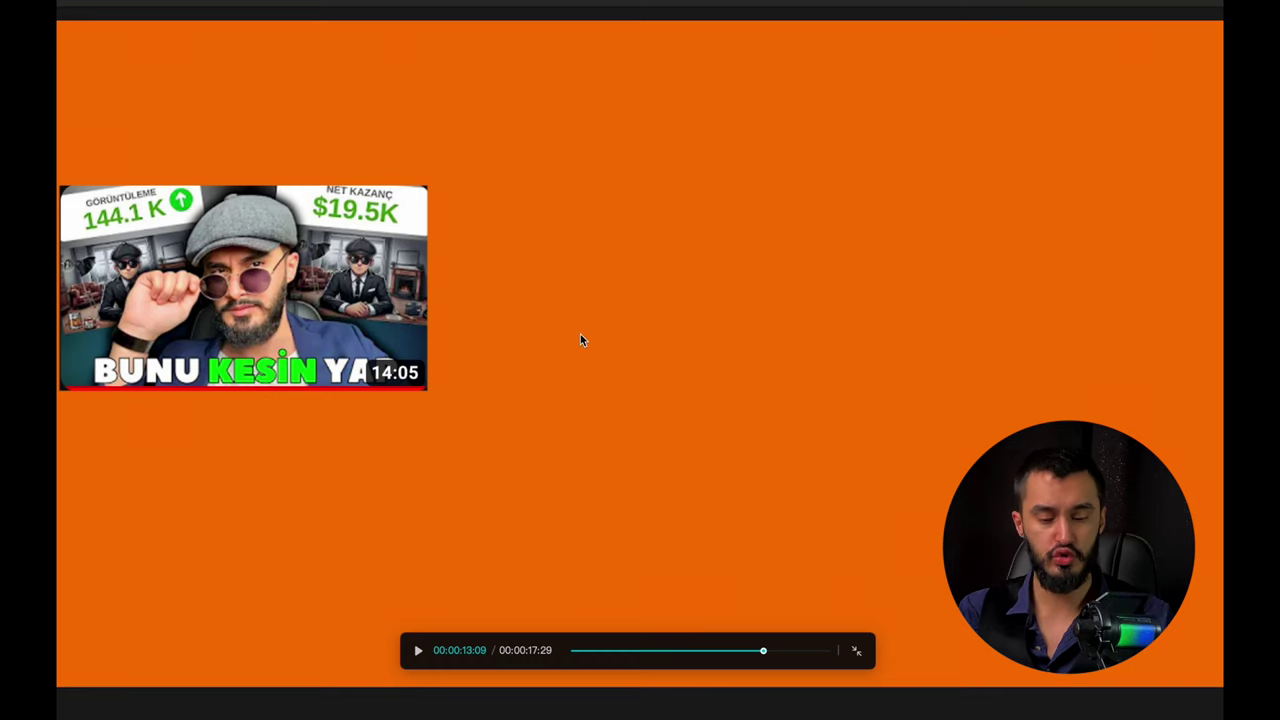
{"action": "key", "text": "Escape"}
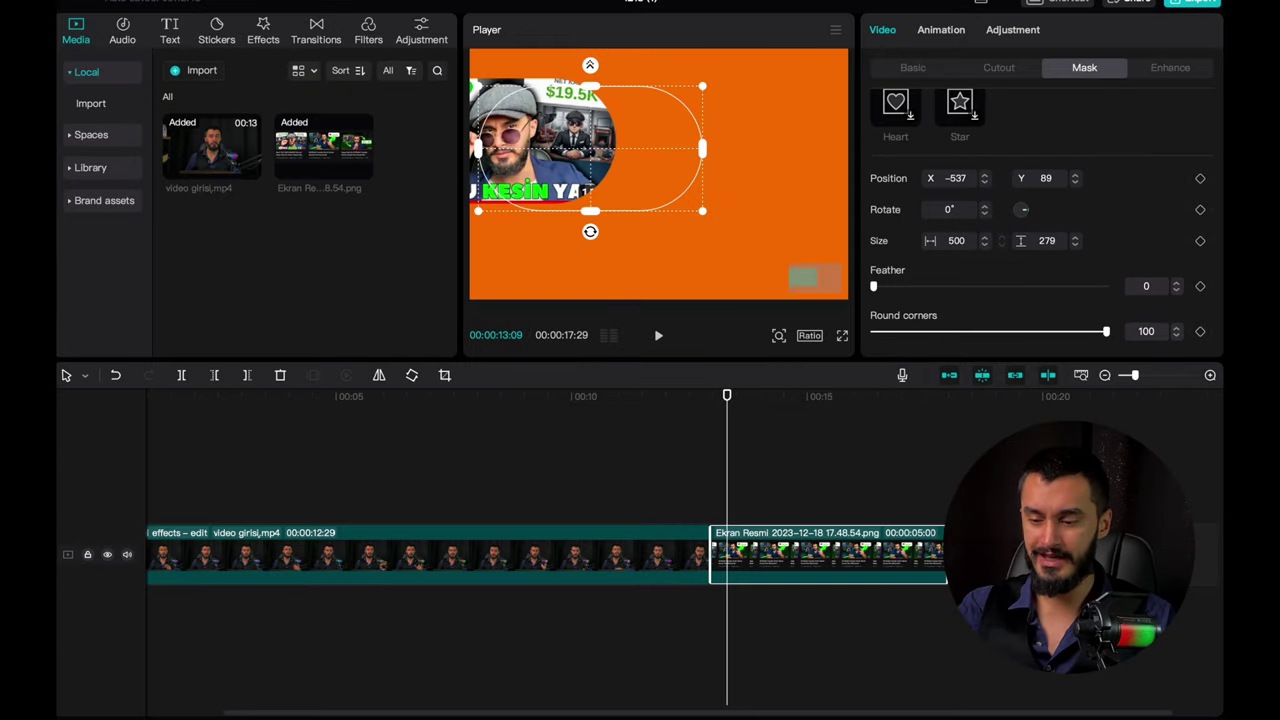
{"action": "double_click", "coordinate": [1147, 329]}
{"action": "type", "text": "20"}
{"action": "key", "text": "Return"}
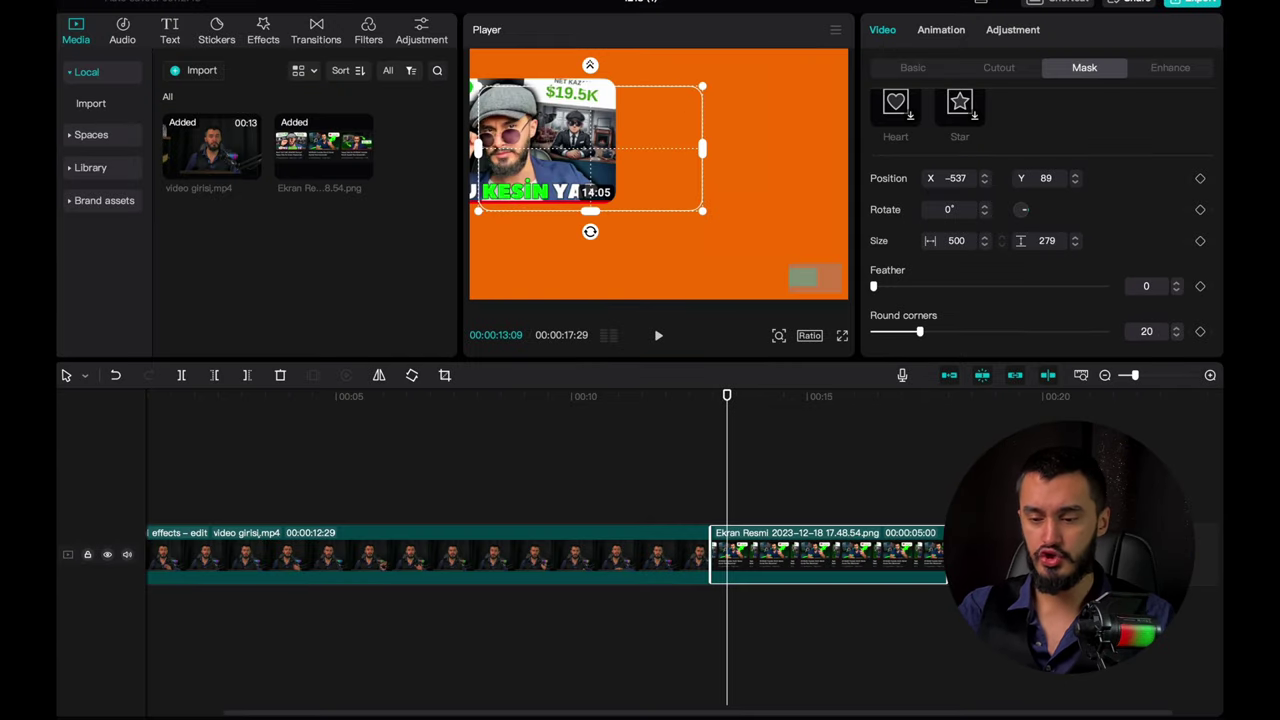
{"action": "left_click", "coordinate": [842, 335]}
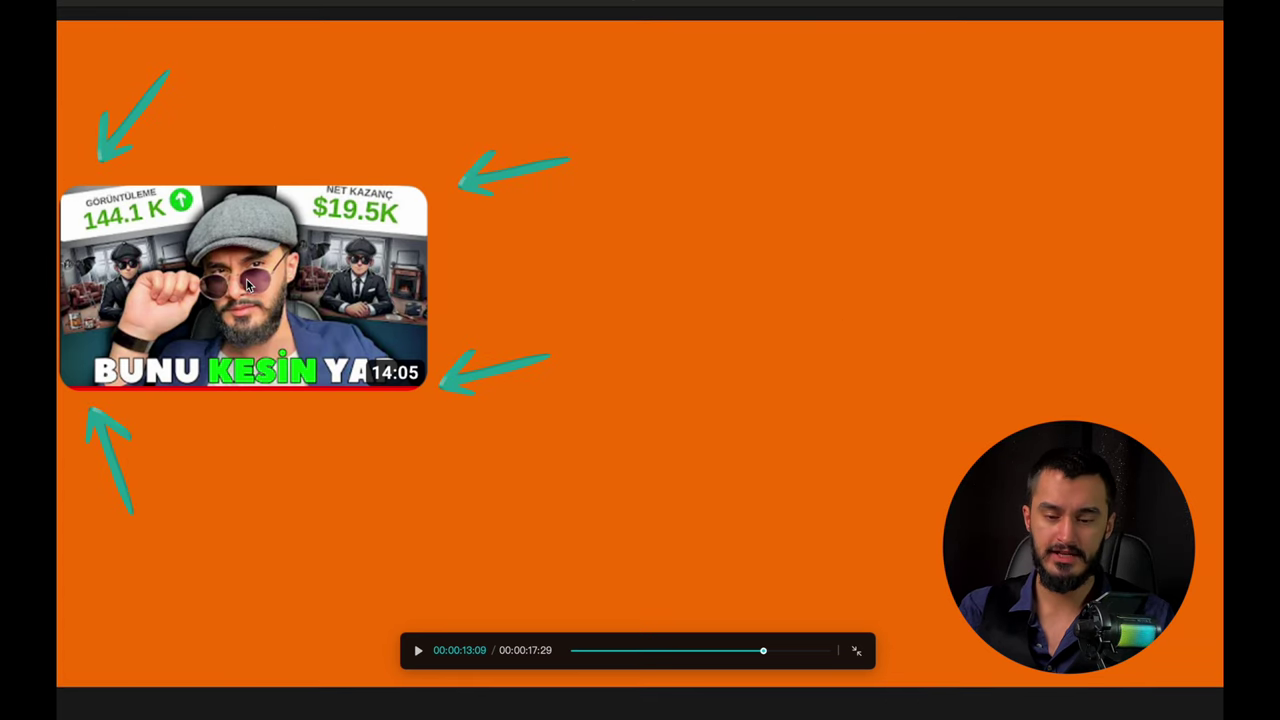
{"action": "key", "text": "Escape"}
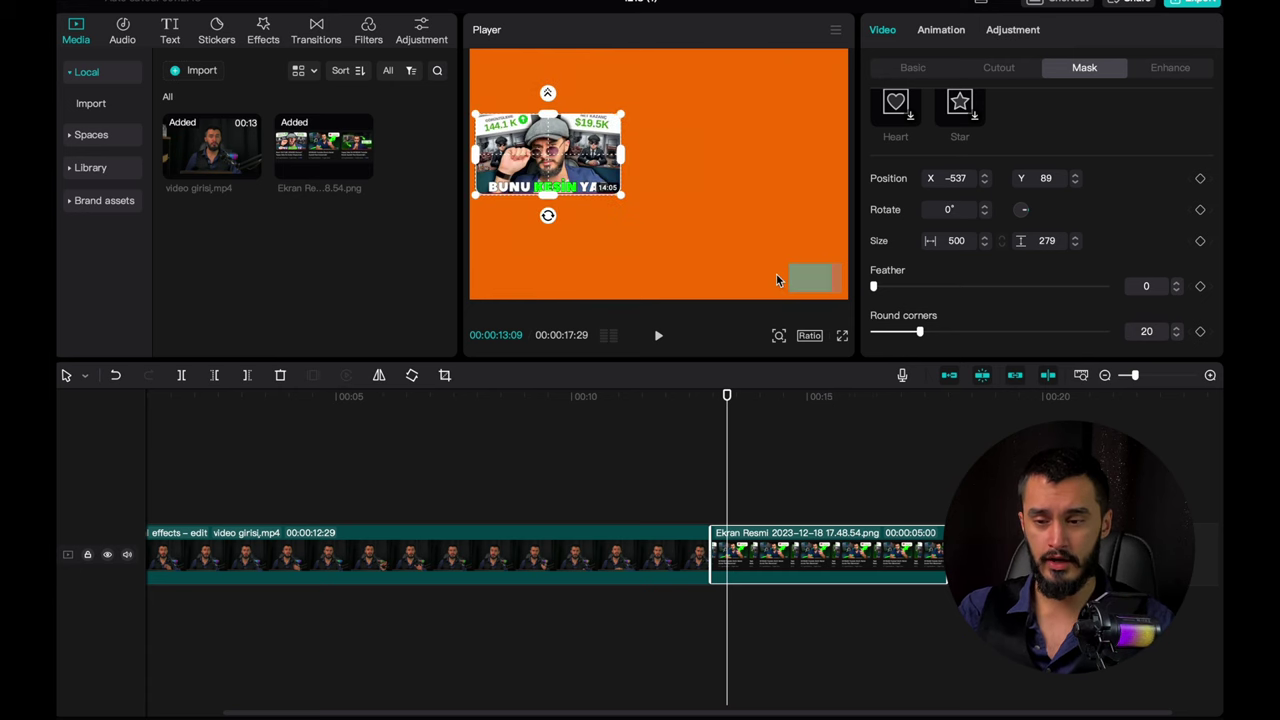
Step: Export the masked first thumbnail as a 1080P PNG still frame named FOTOĞ 1, imported into the project
{"action": "left_click", "coordinate": [834, 30]}
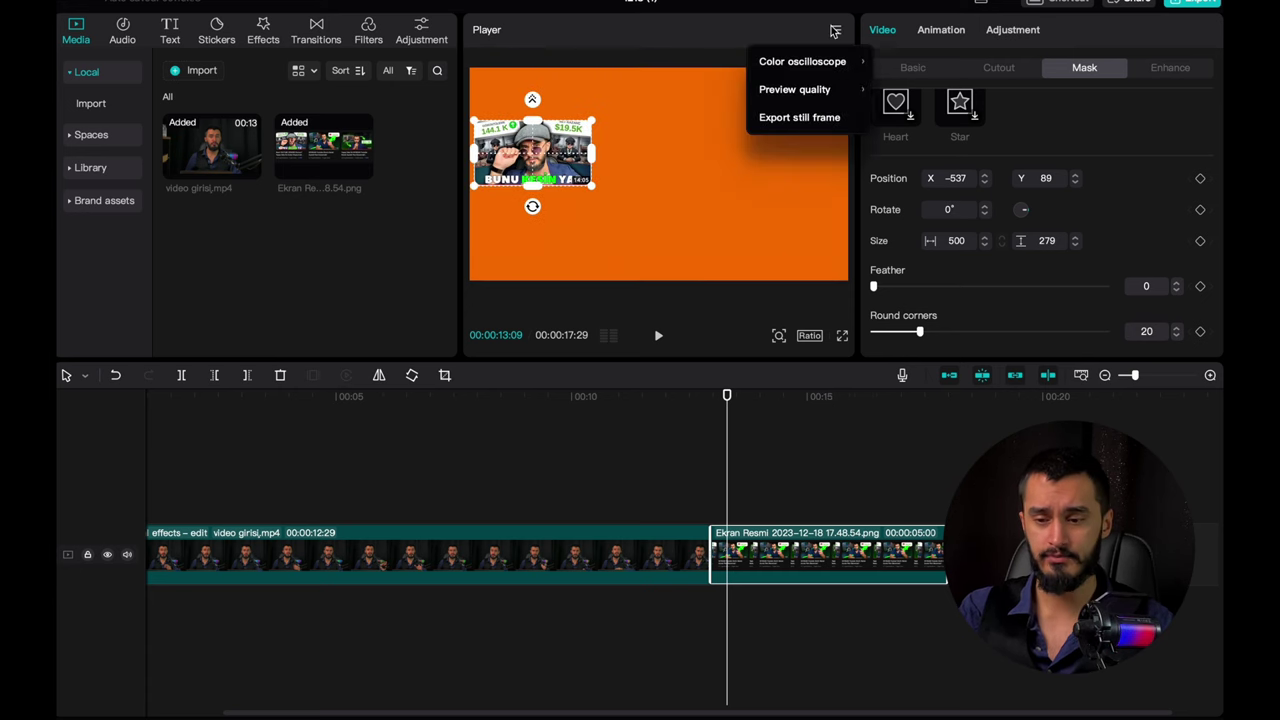
{"action": "left_click", "coordinate": [806, 118]}
{"action": "type", "text": "FOTOĞ 1"}
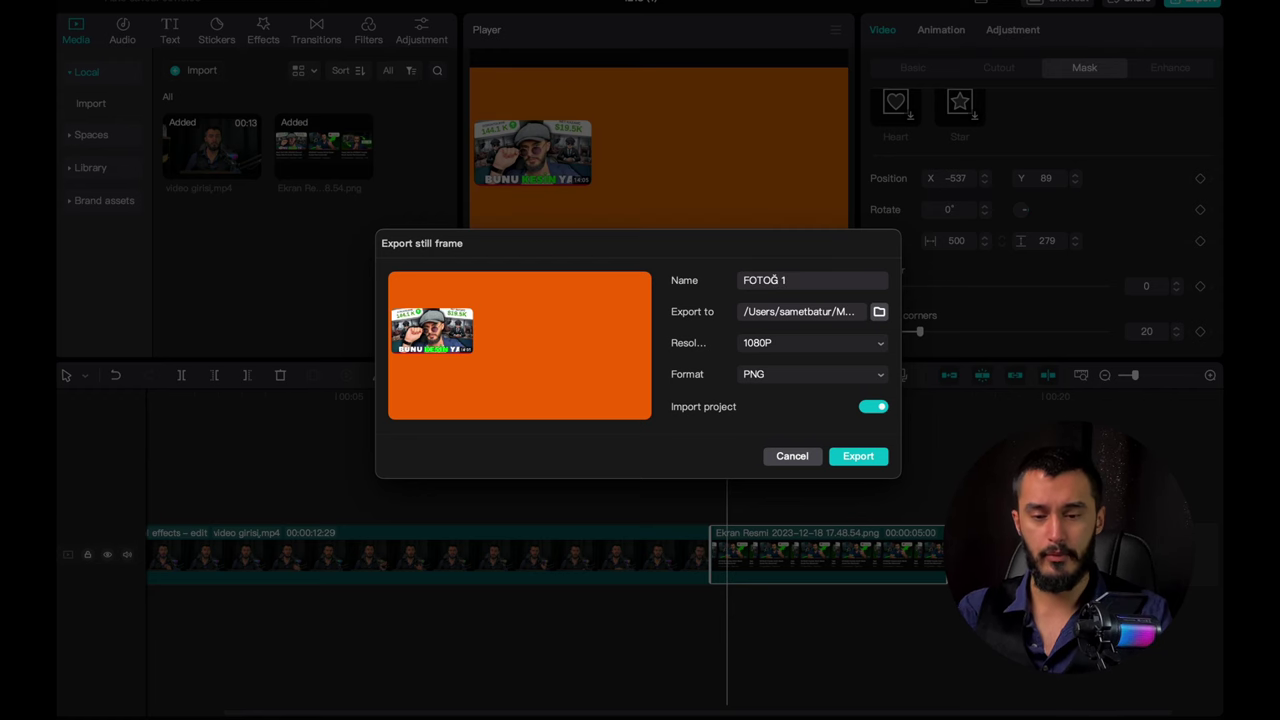
{"action": "key", "text": "Return"}
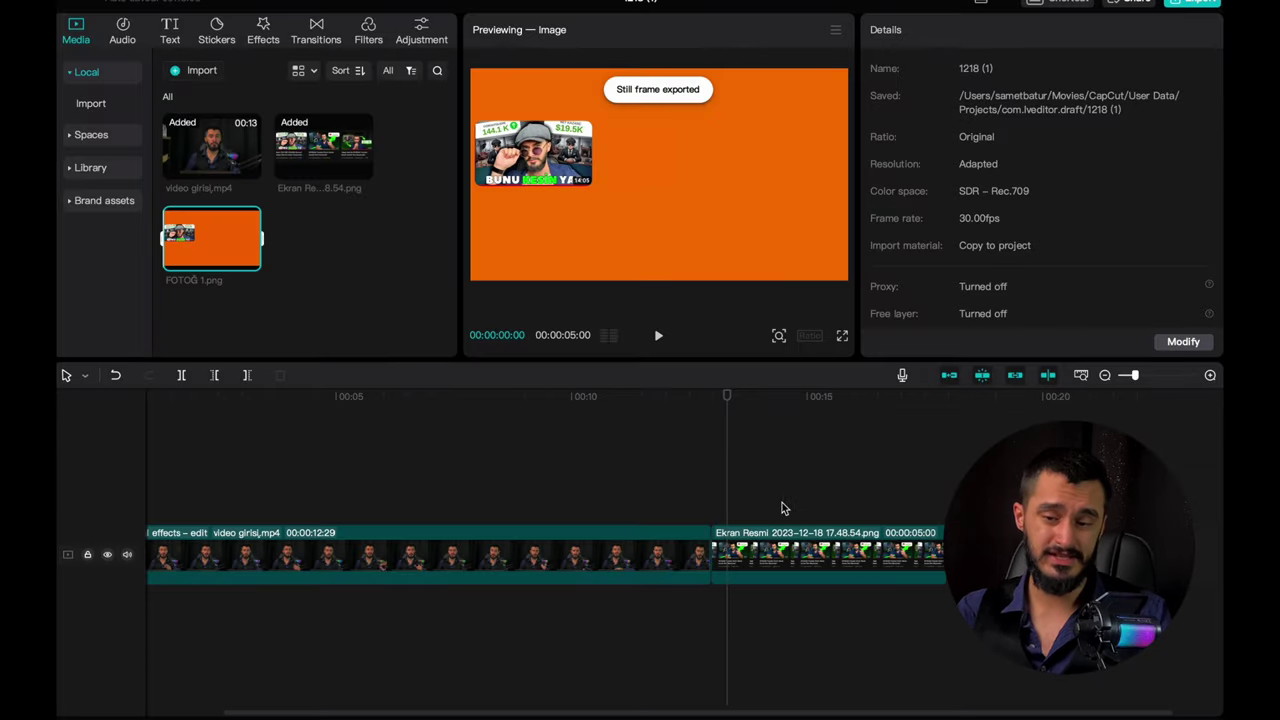
Step: Move the image clip's rectangle mask onto the middle thumbnail, at X 0, Y 89
{"action": "left_click", "coordinate": [772, 505]}
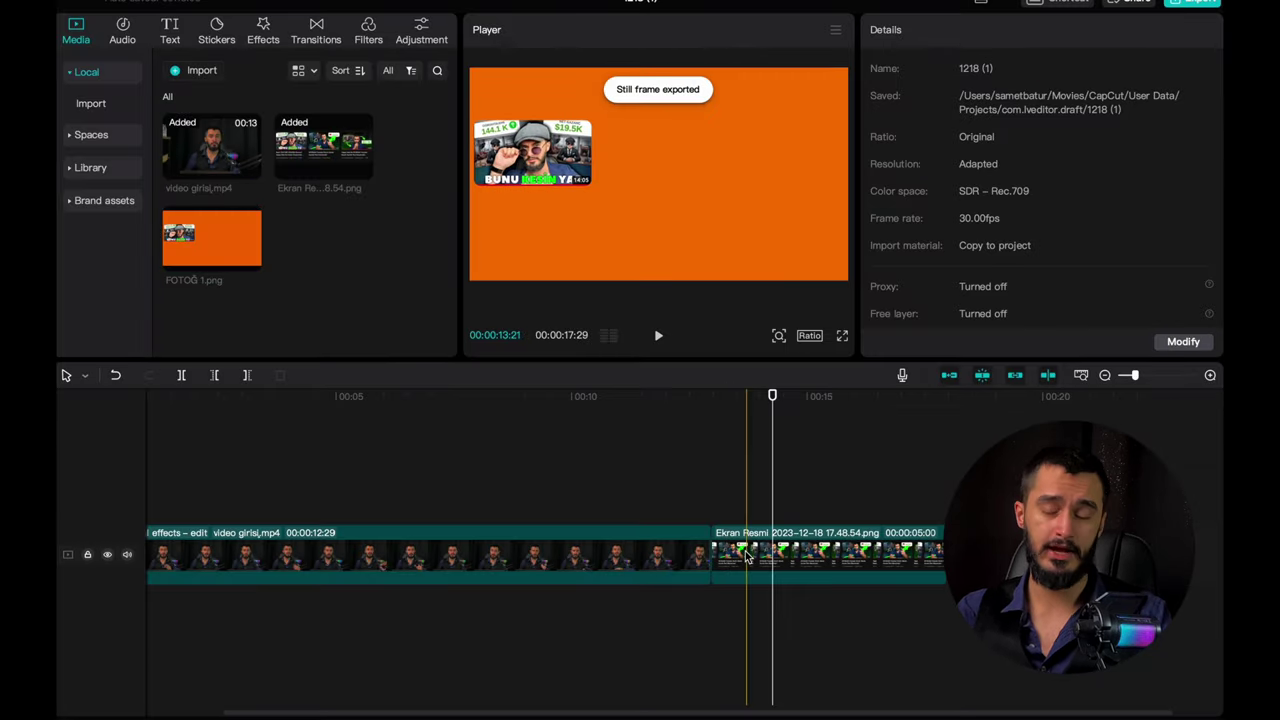
{"action": "left_click", "coordinate": [533, 112]}
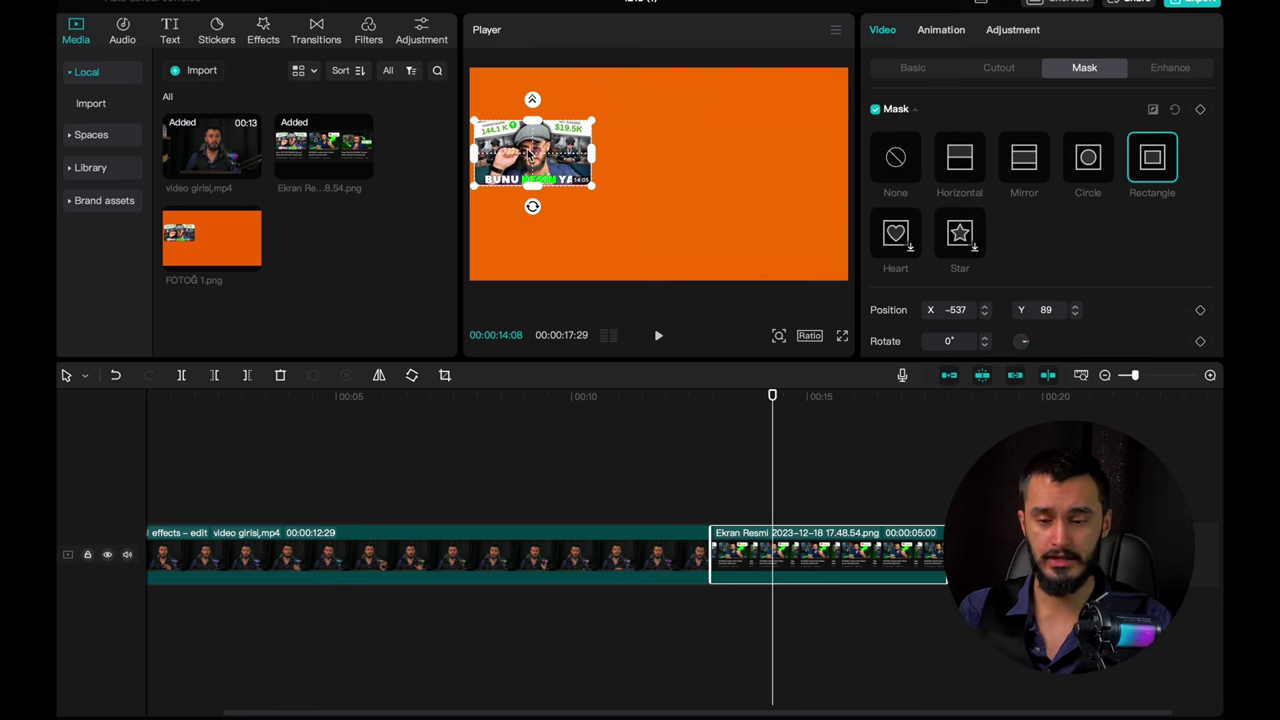
{"action": "left_click_drag", "start_coordinate": [530, 153], "coordinate": [659, 153]}
{"action": "scroll", "coordinate": [986, 220], "scroll_direction": "down", "scroll_amount": 1}
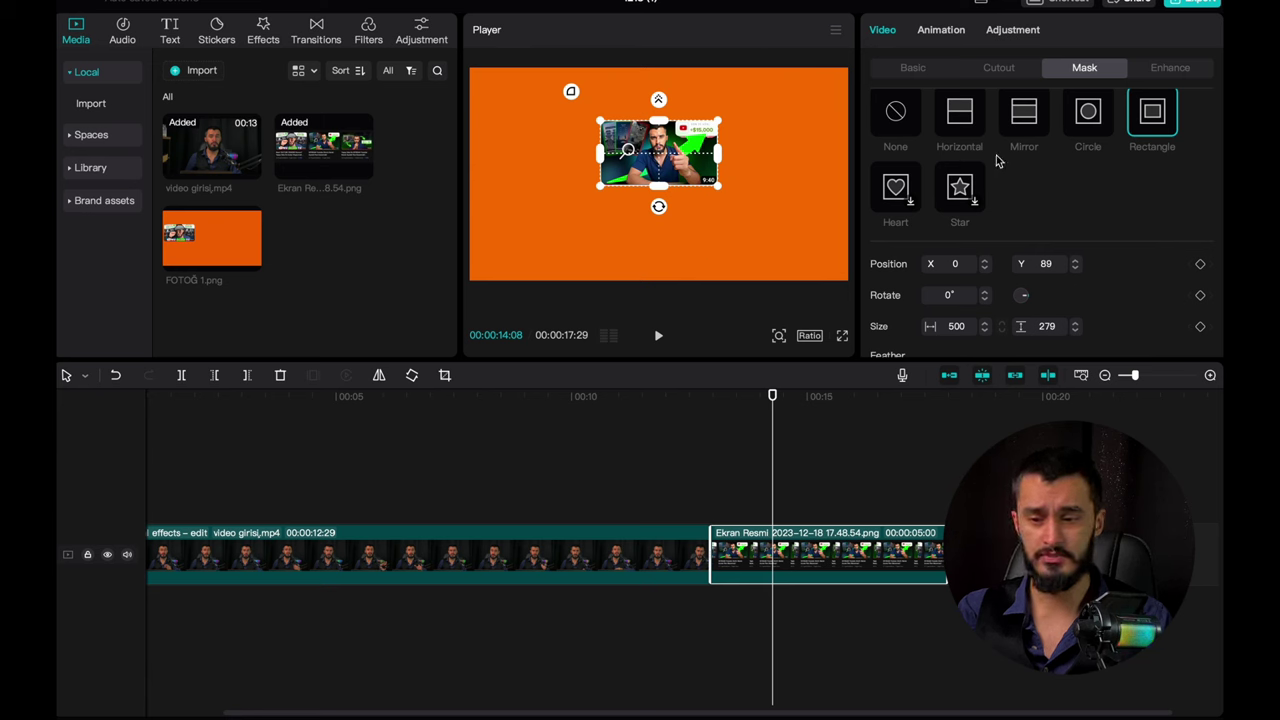
{"action": "scroll", "coordinate": [940, 128], "scroll_direction": "up", "scroll_amount": 1}
Step: Export the masked middle thumbnail as a 1080P PNG still frame named FOTOĞRAF 2, imported into the project
{"action": "left_click", "coordinate": [835, 29]}
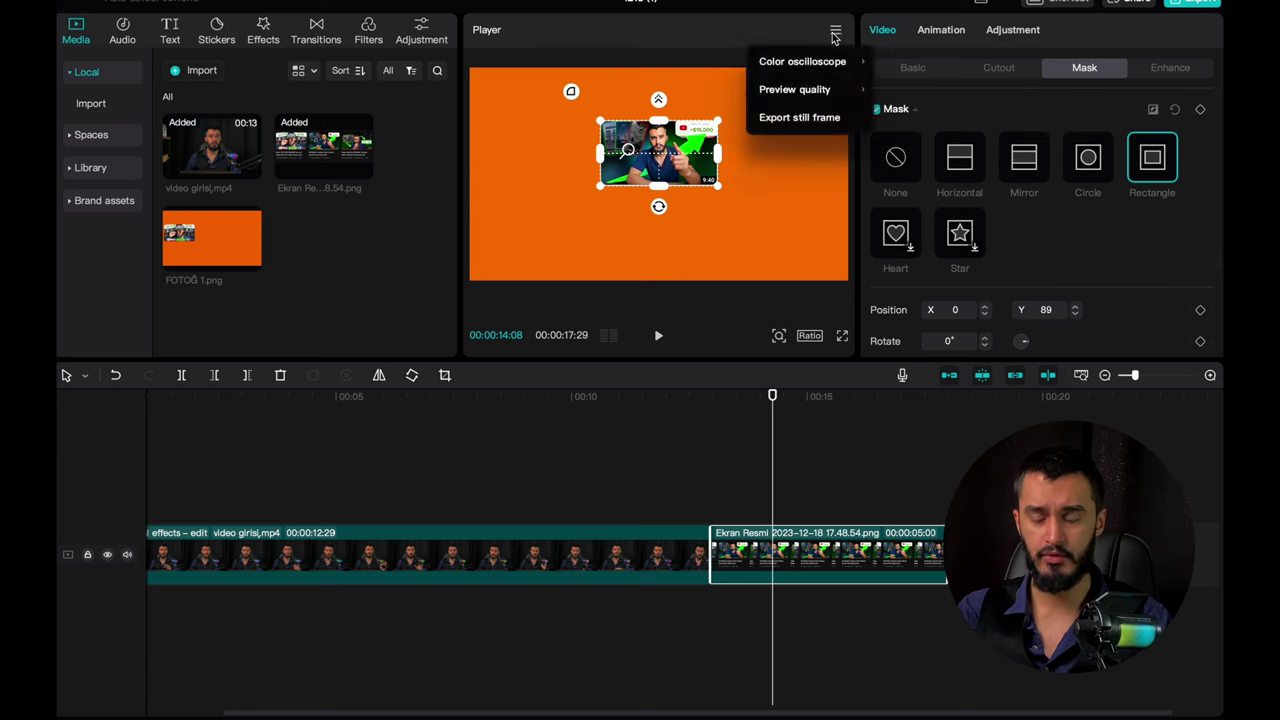
{"action": "left_click", "coordinate": [792, 118]}
{"action": "type", "text": "FOTOĞRAF 2"}
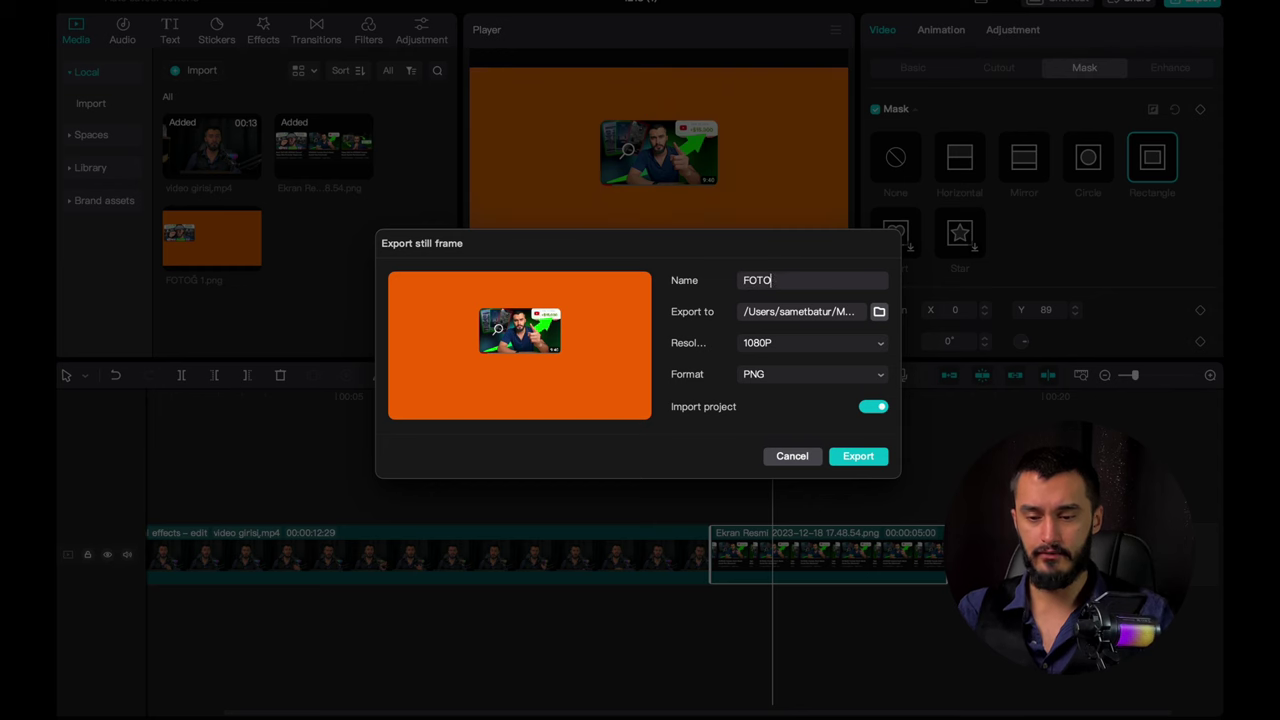
{"action": "key", "text": "Return"}
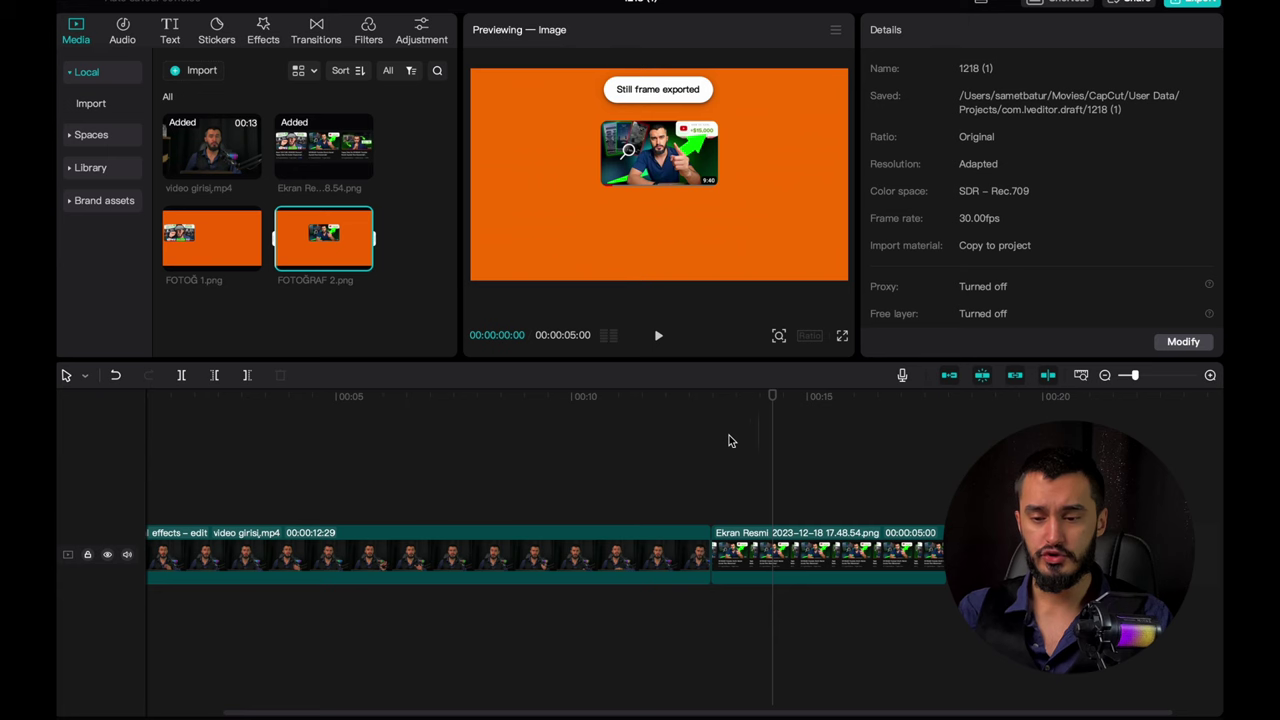
Step: Align the image clip's mask with the third thumbnail at about X 545 and set its Y position to 89
{"action": "left_click", "coordinate": [755, 550]}
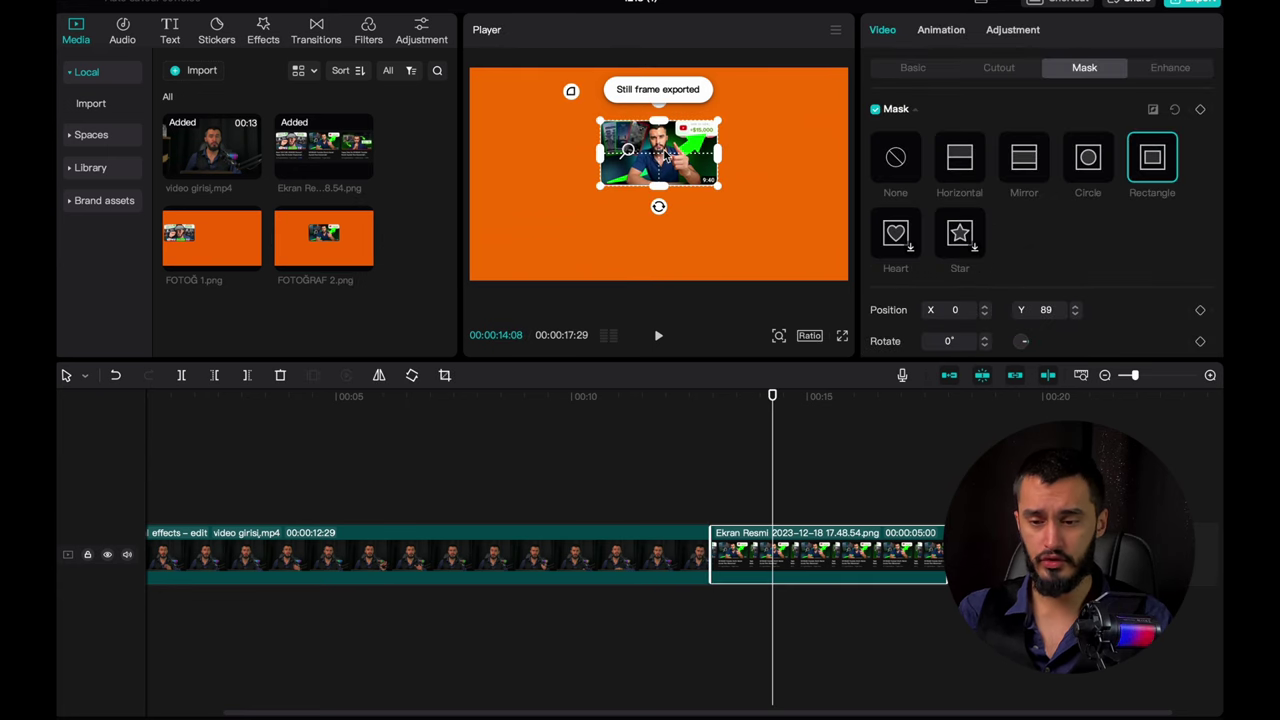
{"action": "left_click_drag", "start_coordinate": [665, 155], "coordinate": [795, 158]}
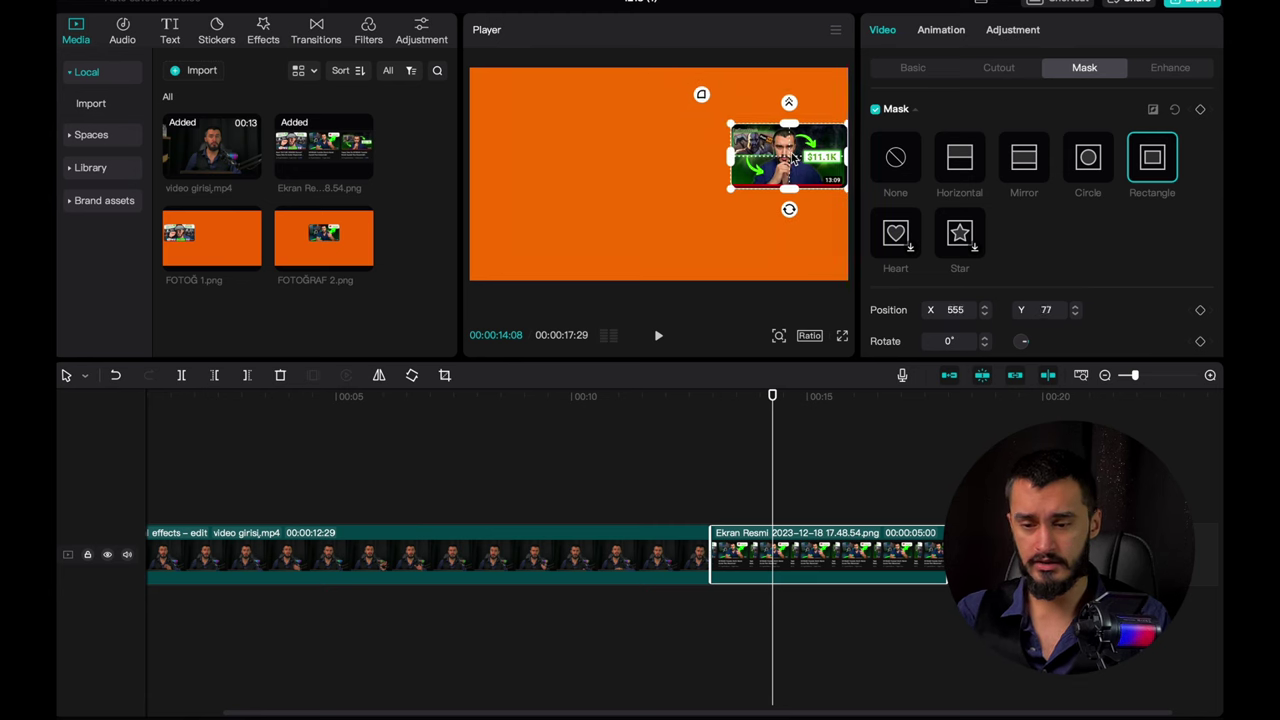
{"action": "scroll", "coordinate": [782, 172], "scroll_direction": "up", "scroll_amount": 4}
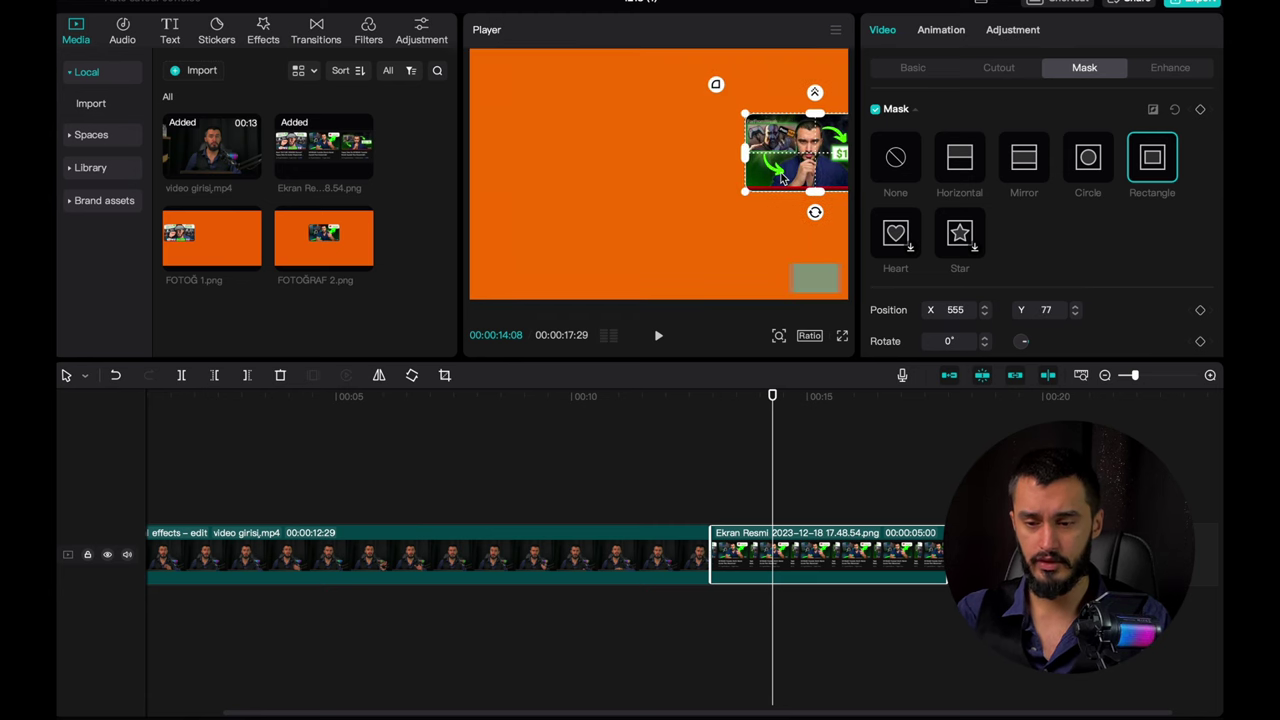
{"action": "scroll", "coordinate": [782, 172], "scroll_direction": "right", "scroll_amount": 3}
{"action": "scroll", "coordinate": [759, 149], "scroll_direction": "up", "scroll_amount": 2}
{"action": "scroll", "coordinate": [758, 148], "scroll_direction": "right", "scroll_amount": 2}
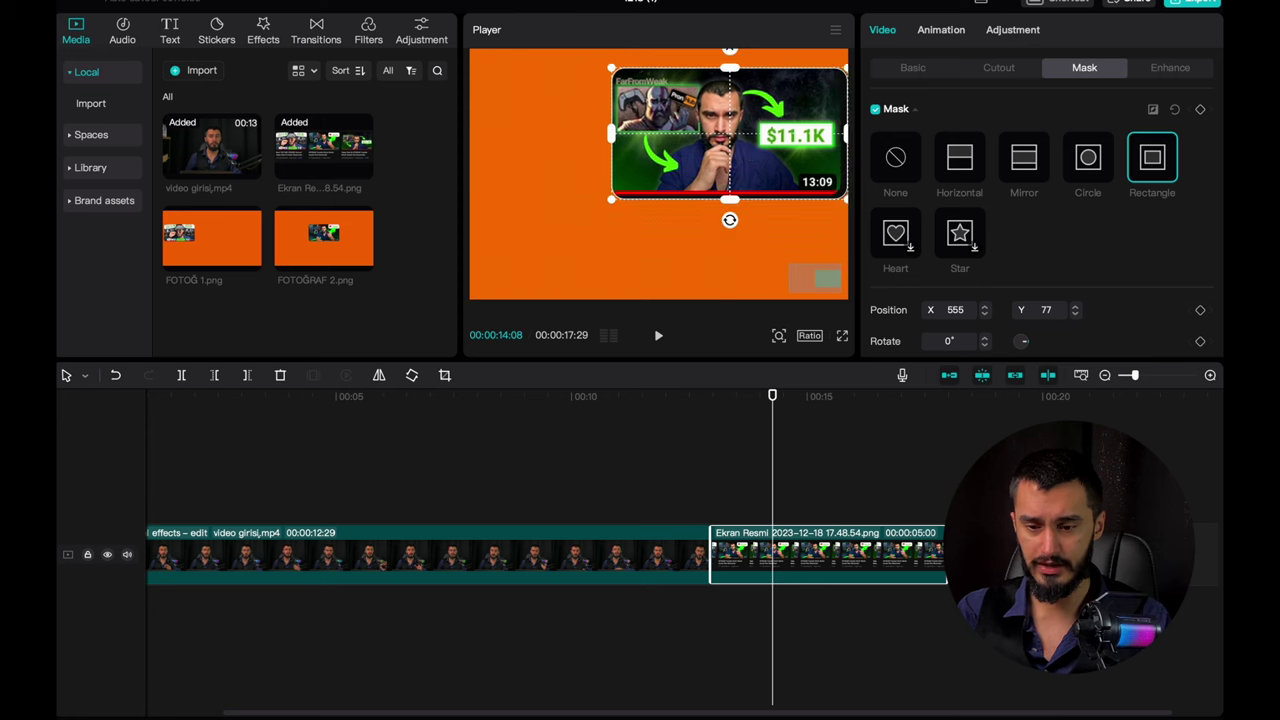
{"action": "left_click_drag", "start_coordinate": [756, 147], "coordinate": [753, 146]}
{"action": "scroll", "coordinate": [754, 152], "scroll_direction": "down", "scroll_amount": 6}
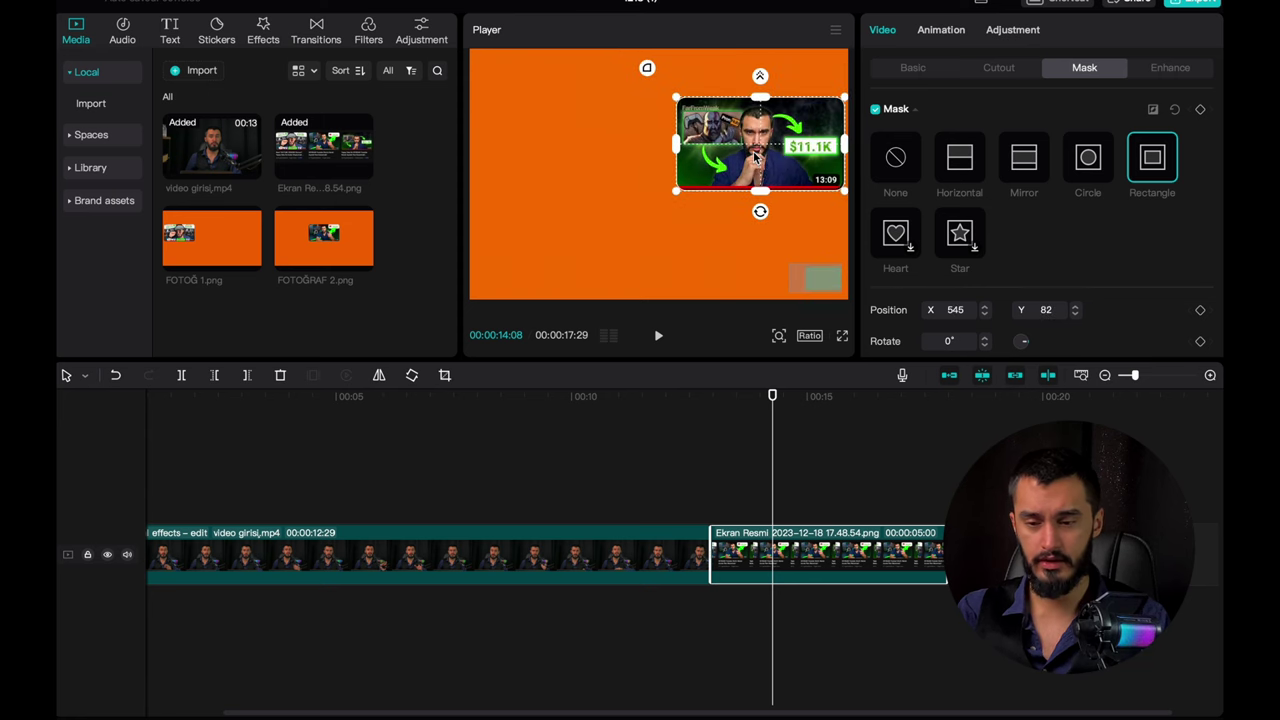
{"action": "scroll", "coordinate": [756, 155], "scroll_direction": "down", "scroll_amount": 2}
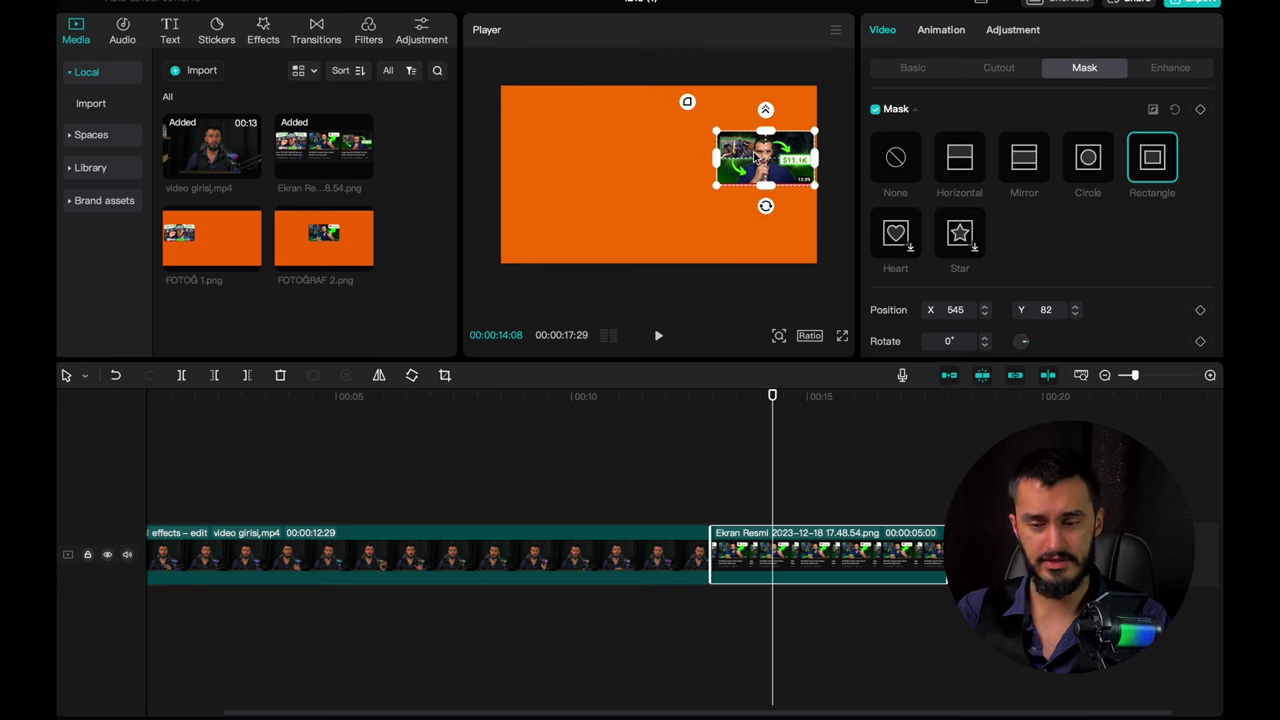
{"action": "scroll", "coordinate": [756, 155], "scroll_direction": "up", "scroll_amount": 2}
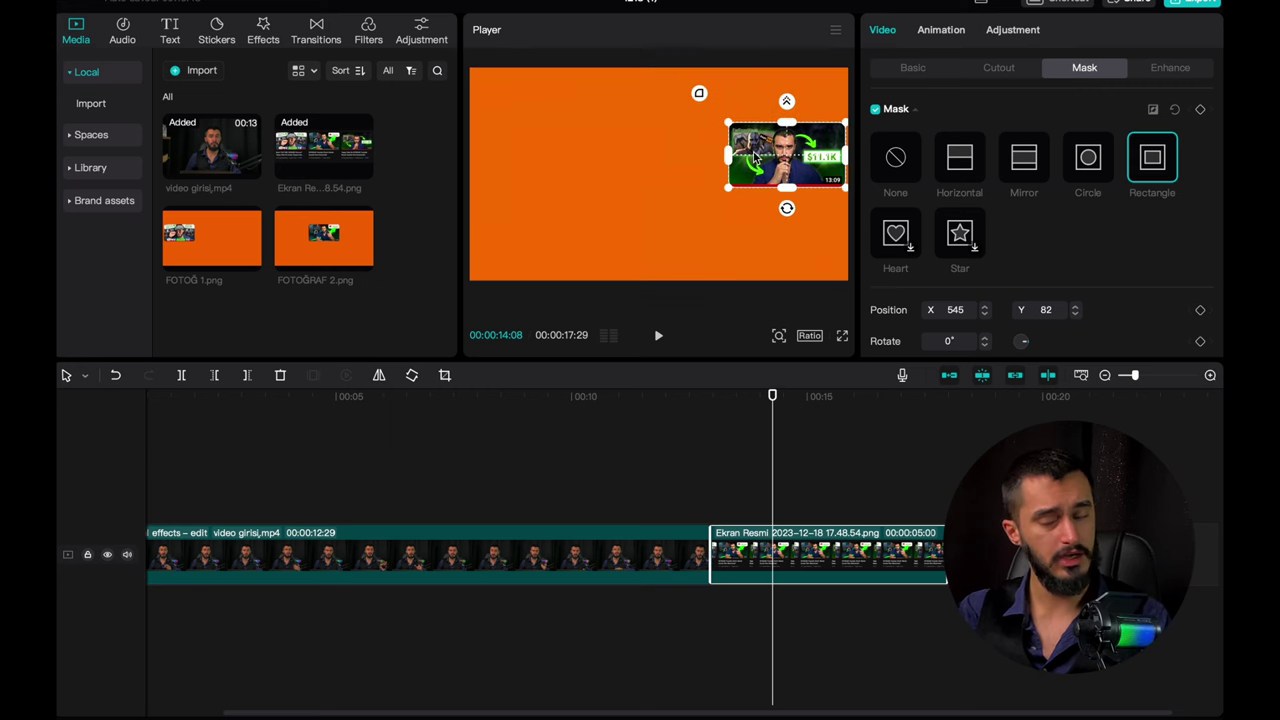
{"action": "double_click", "coordinate": [1046, 310]}
{"action": "type", "text": "89"}
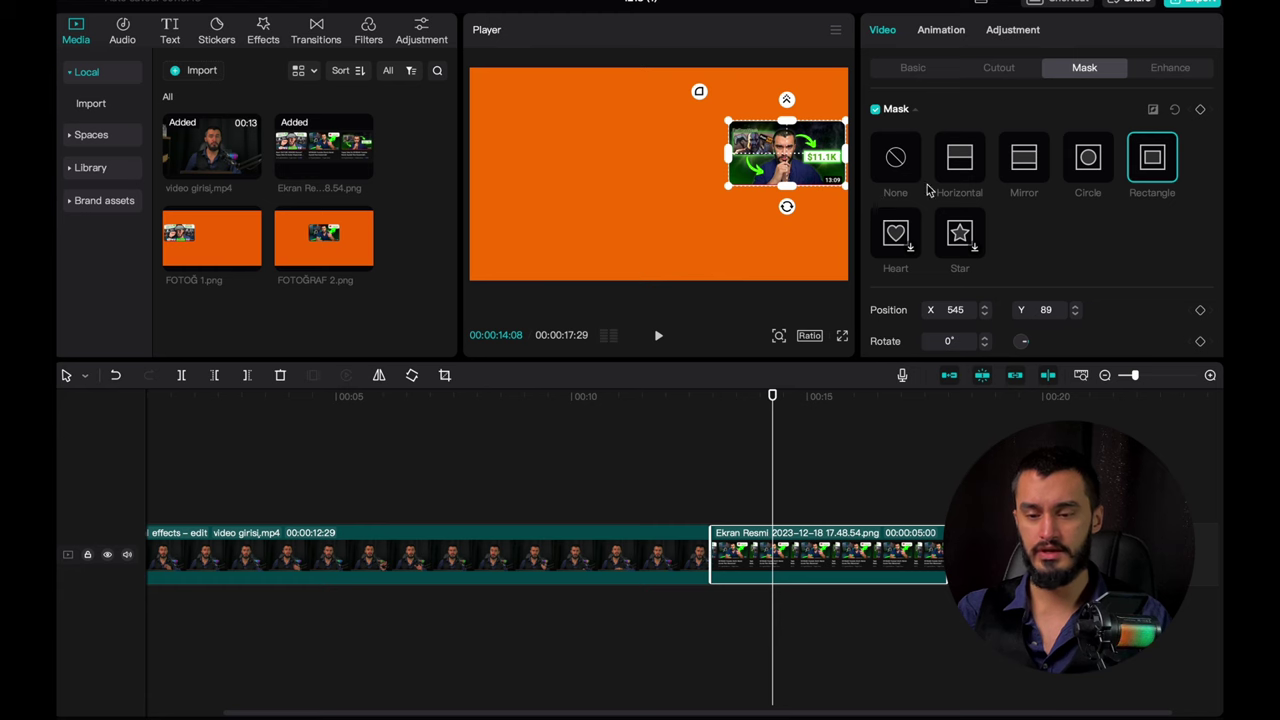
Step: Export the masked third thumbnail as a 1080P PNG still frame named FOTOĞRAF 3, imported into the project
{"action": "left_click", "coordinate": [836, 34]}
{"action": "left_click", "coordinate": [818, 118]}
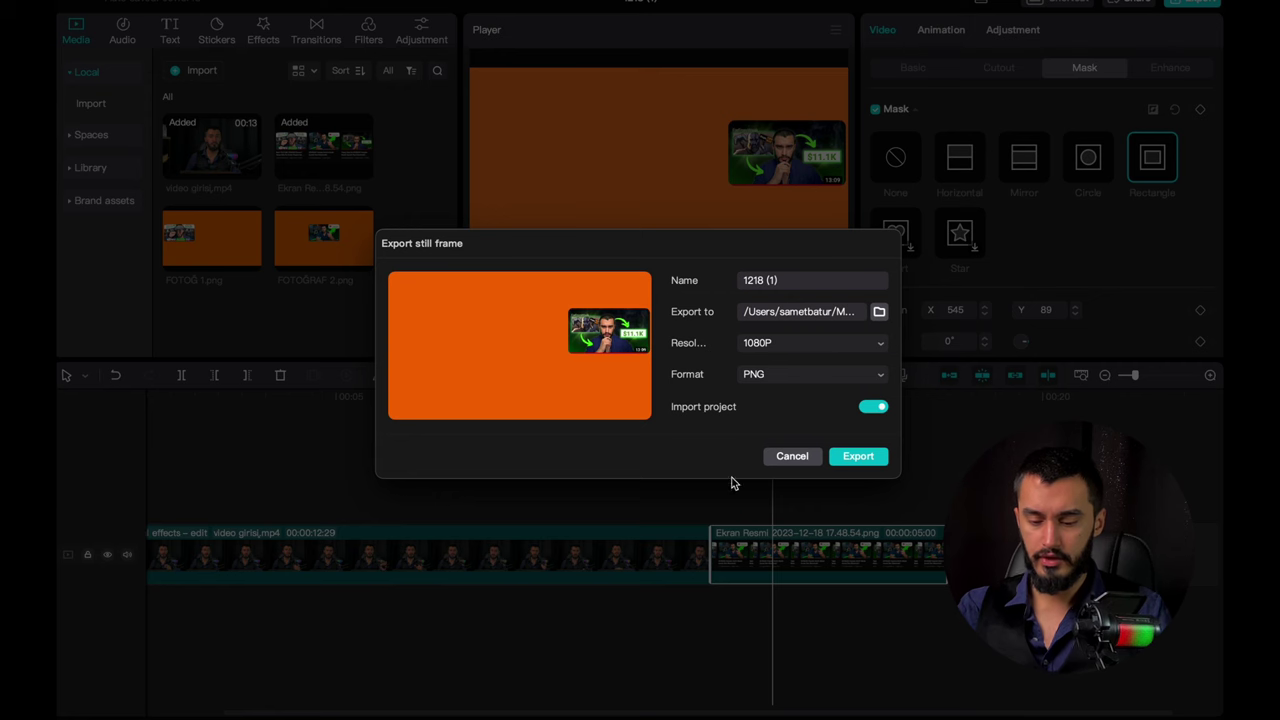
{"action": "type", "text": "FOTOĞRAF 3"}
{"action": "key", "text": "Return"}
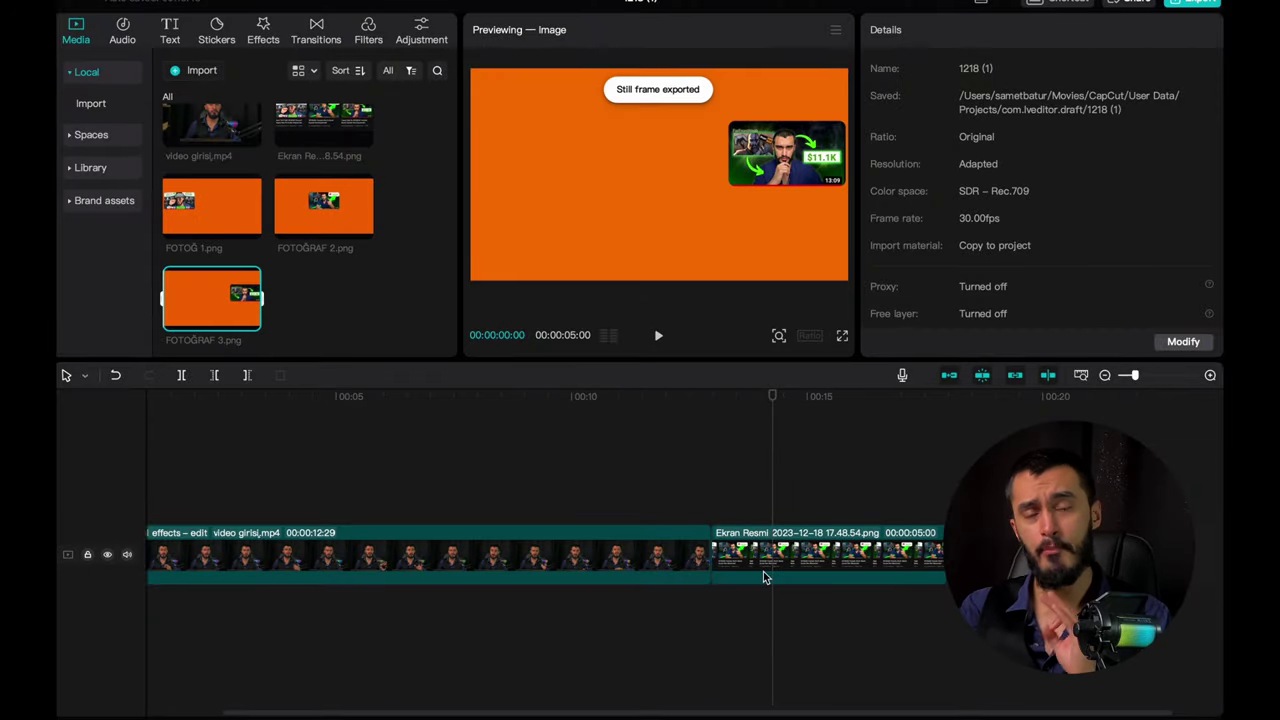
Step: Flatten the image clip's mask, move it onto the first video's title text at about X -555, Y -171, and check it full screen
{"action": "left_click", "coordinate": [763, 576]}
{"action": "left_click_drag", "start_coordinate": [801, 160], "coordinate": [521, 218]}
{"action": "left_click", "coordinate": [843, 337]}
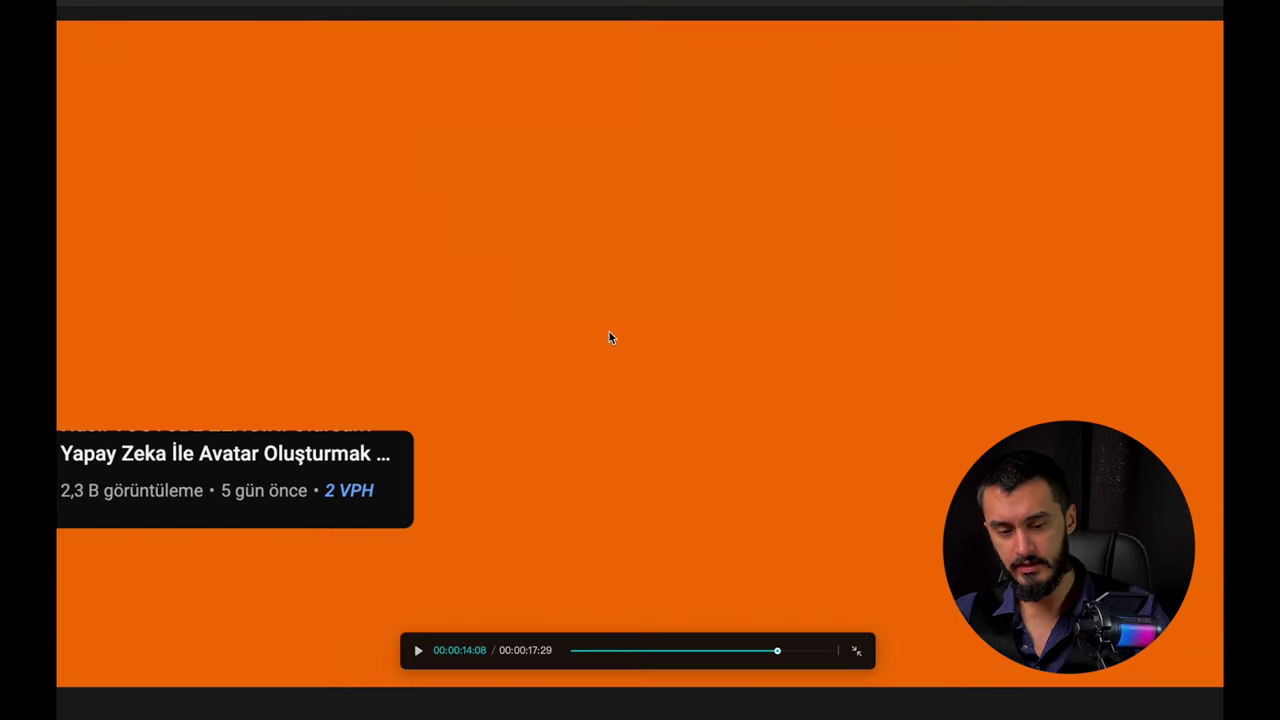
{"action": "key", "text": "Escape"}
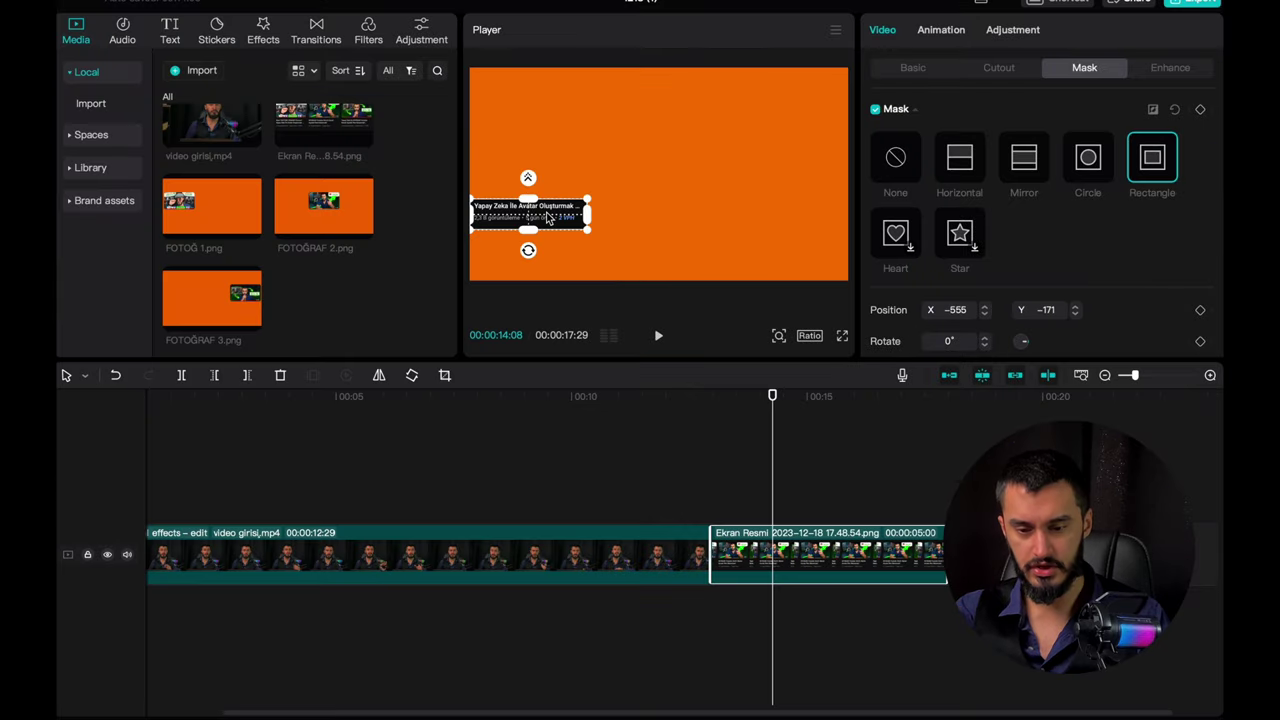
Step: Shift the mask up to about X -554, Y -142 to cover the first video's whole title and view count, and check it full screen
{"action": "scroll", "coordinate": [544, 214], "scroll_direction": "up", "scroll_amount": 3}
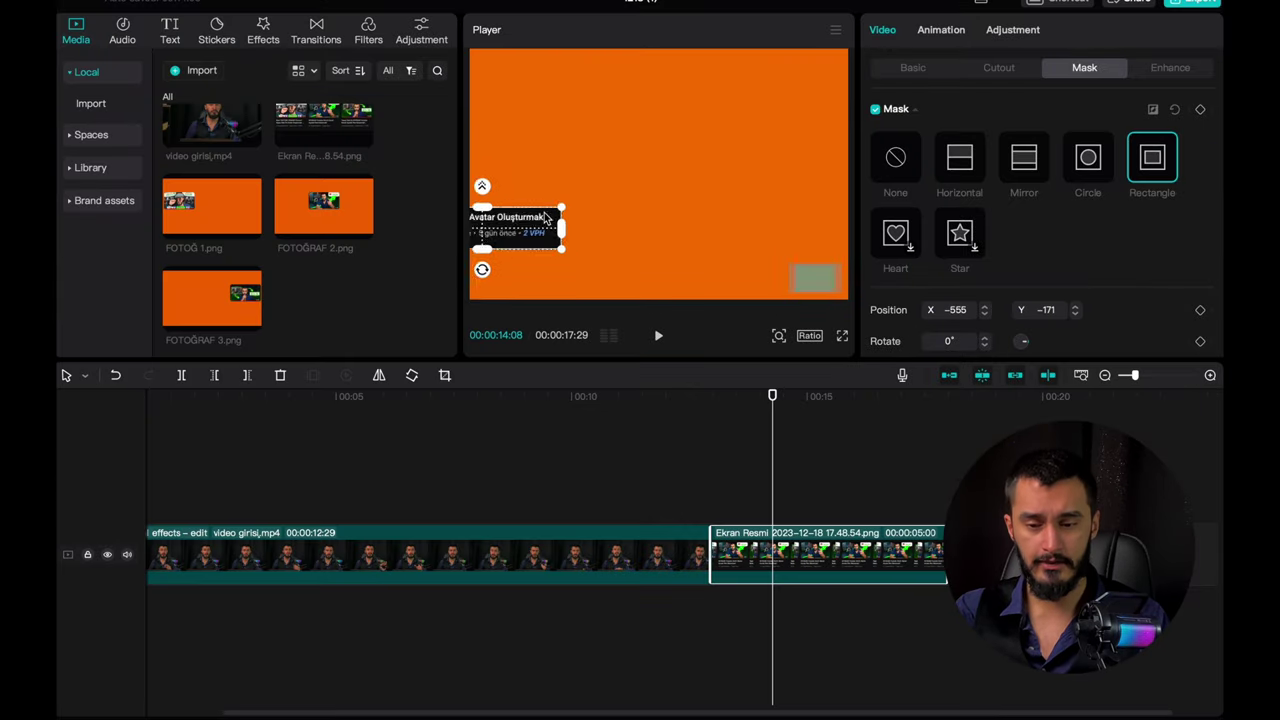
{"action": "scroll", "coordinate": [544, 214], "scroll_direction": "left", "scroll_amount": 3}
{"action": "left_click_drag", "start_coordinate": [576, 254], "coordinate": [571, 241]}
{"action": "left_click", "coordinate": [842, 336]}
{"action": "key", "text": "Escape"}
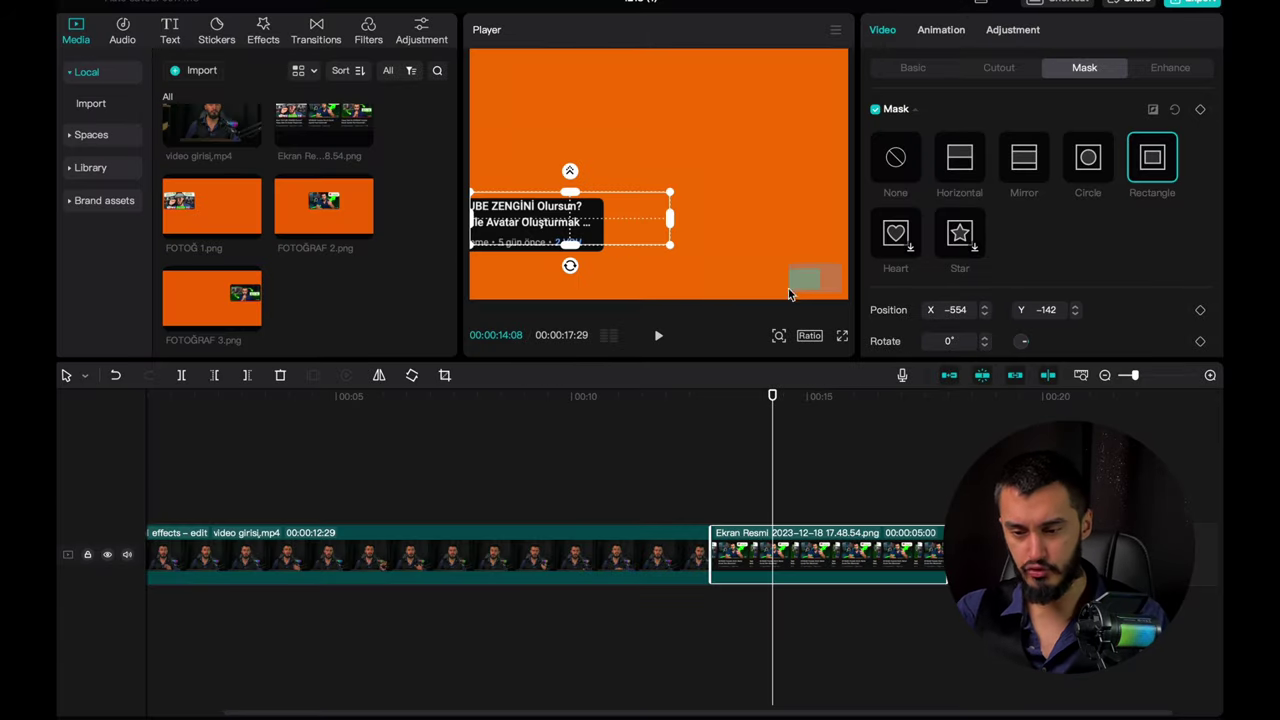
{"action": "left_click", "coordinate": [842, 337]}
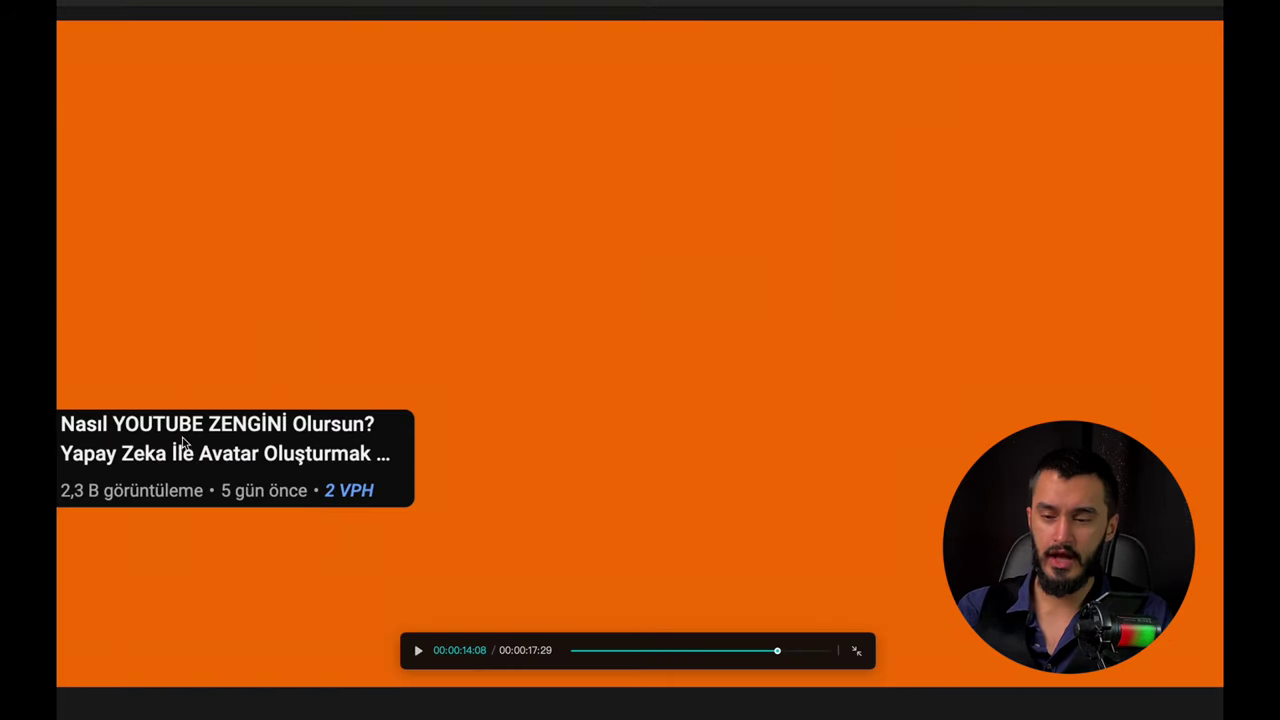
Step: Export the masked first title as a 1080P PNG still frame named FOTOĞRAF 1(1), imported into the project
{"action": "key", "text": "Escape"}
{"action": "left_click", "coordinate": [836, 29]}
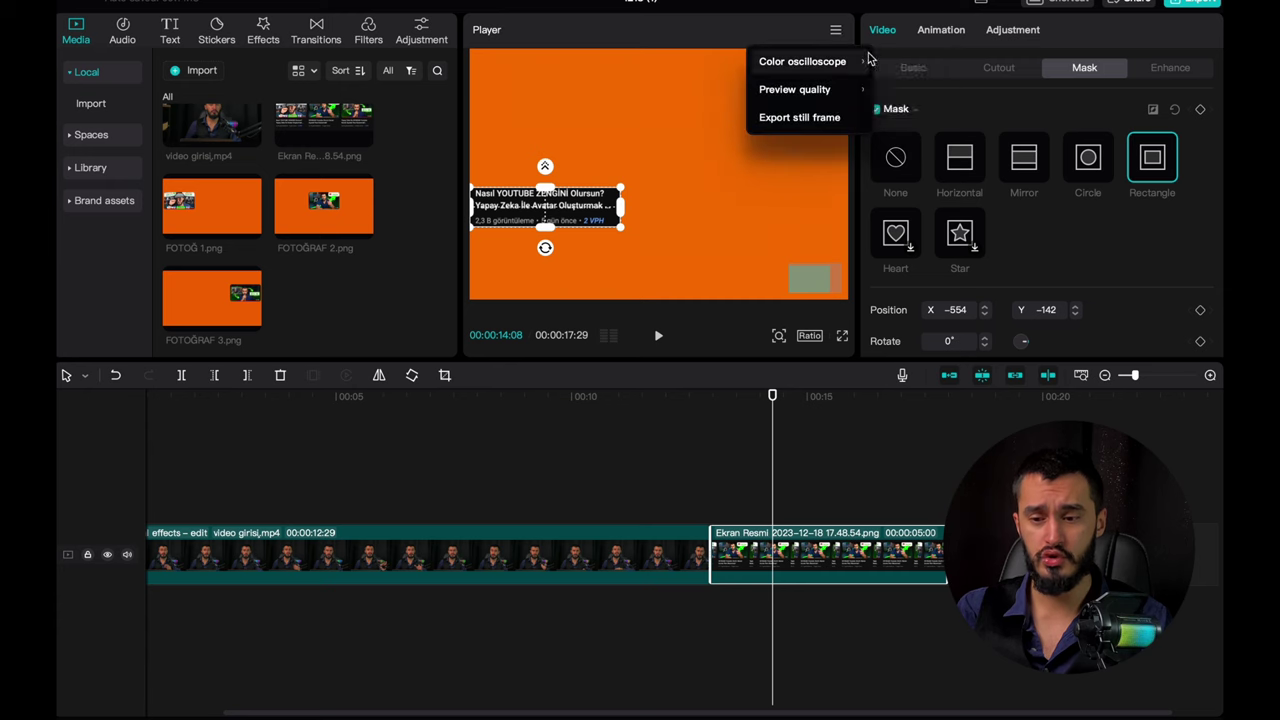
{"action": "left_click", "coordinate": [806, 118]}
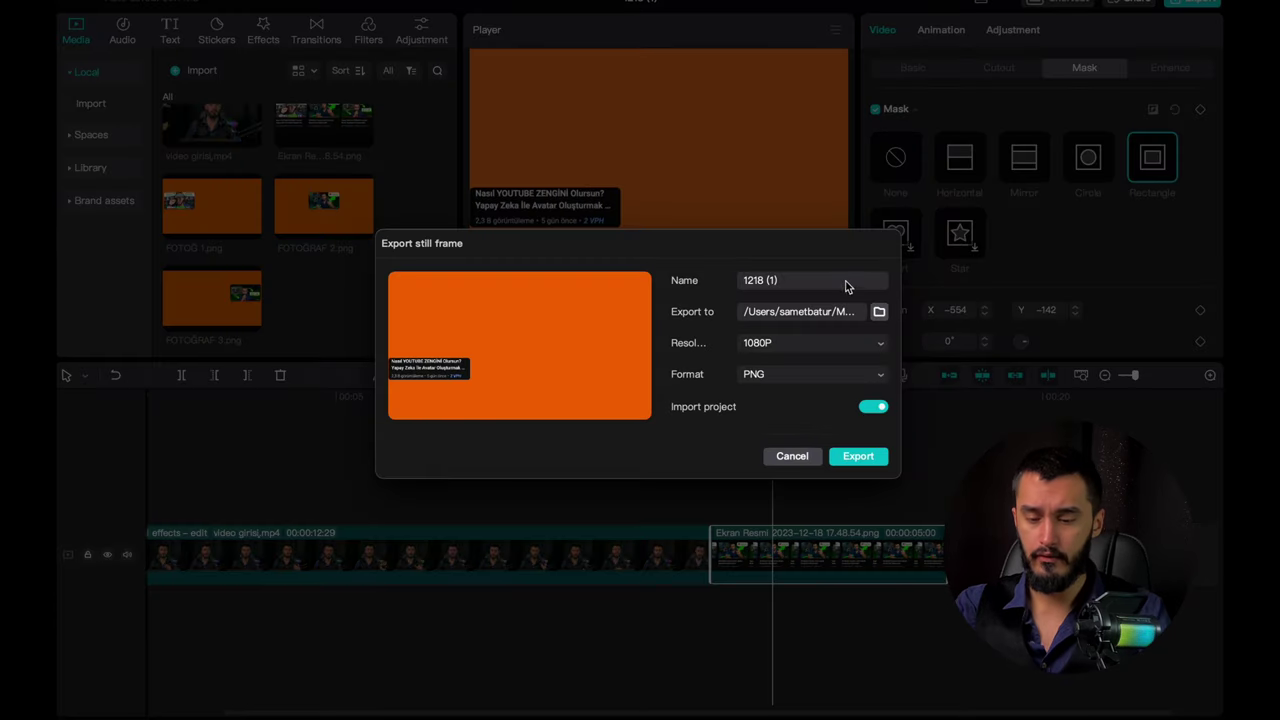
{"action": "left_click", "coordinate": [830, 287]}
{"action": "type", "text": "FOTOĞRAF 1(1)"}
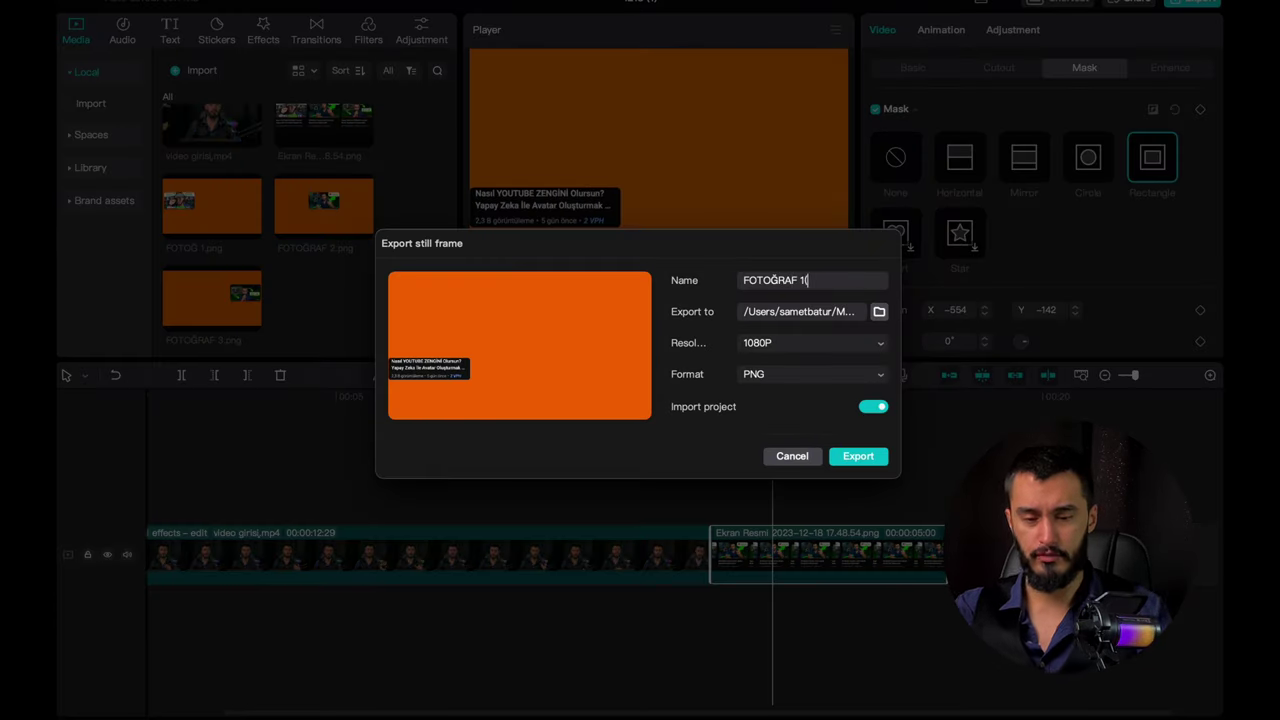
{"action": "key", "text": "Return"}
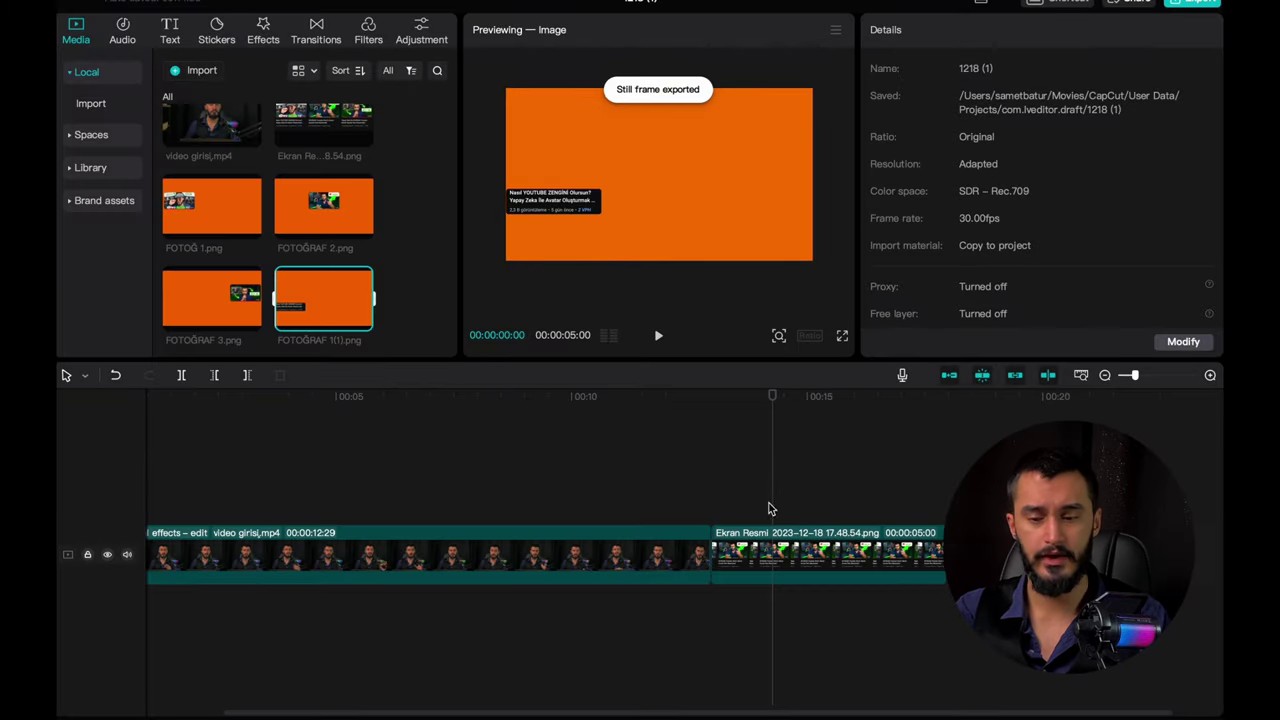
Step: Move the screenshot clip's mask onto the second video's title at about X -20 and set its Y position to -142
{"action": "left_click", "coordinate": [773, 548]}
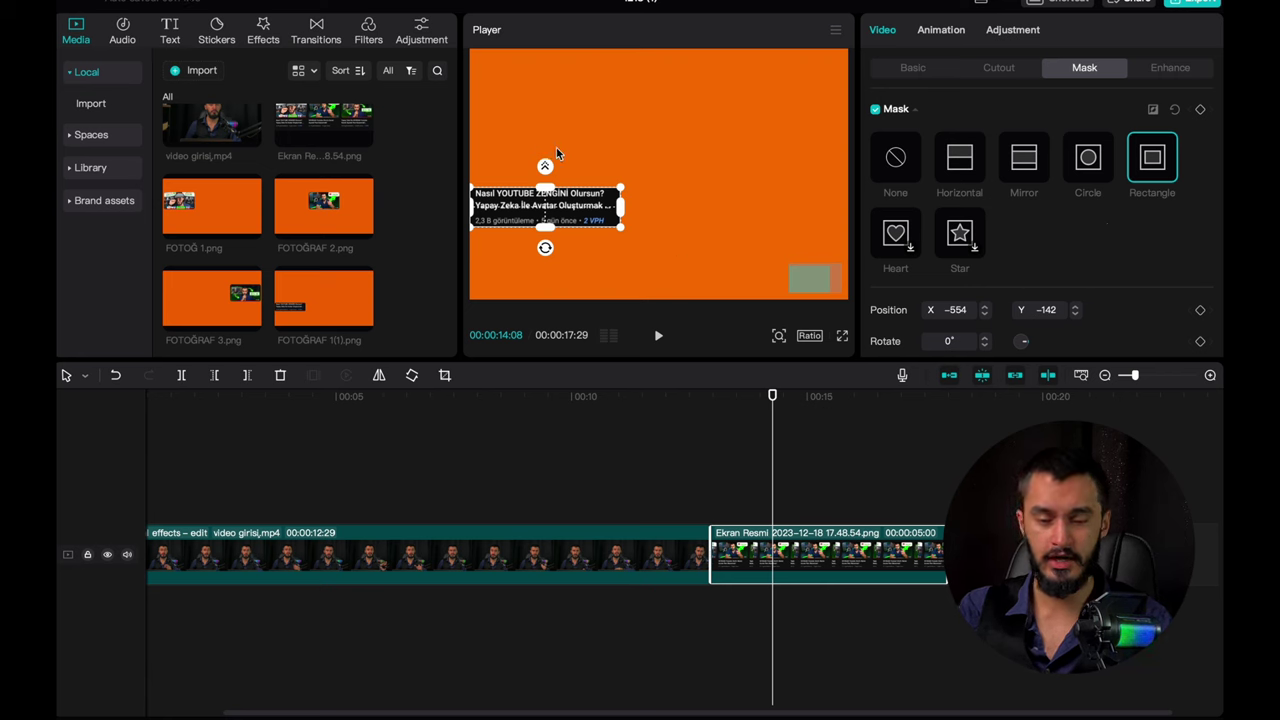
{"action": "left_click_drag", "start_coordinate": [497, 208], "coordinate": [655, 199]}
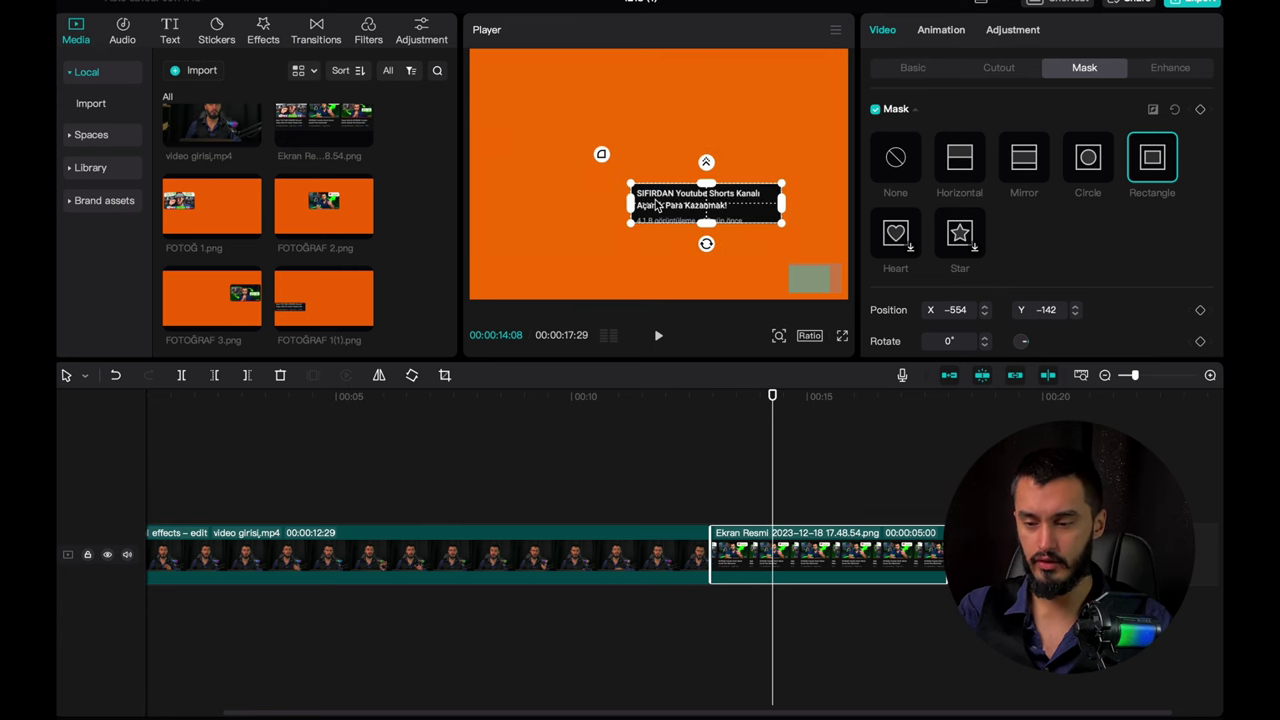
{"action": "type", "text": "142"}
{"action": "key", "text": "Return"}
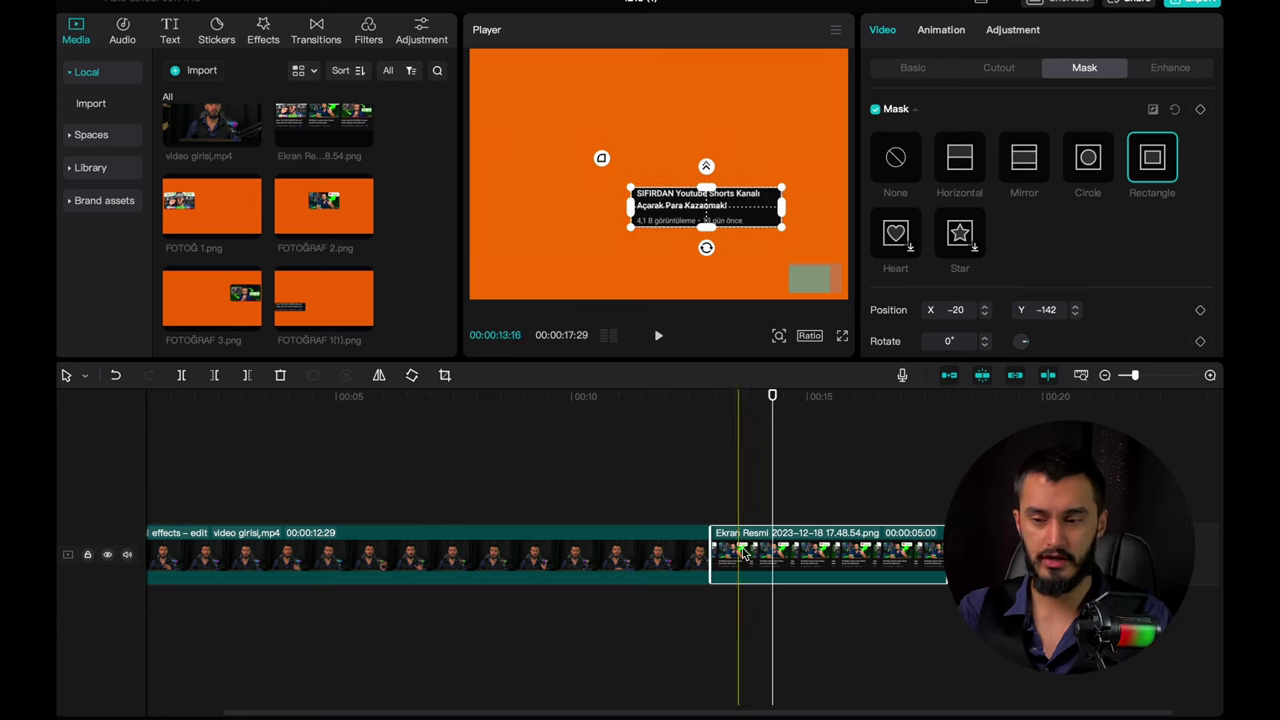
Step: Export the masked second title as a 1080P PNG still frame named FOTOĞRAF 2(2), imported into the project
{"action": "left_click", "coordinate": [835, 30]}
{"action": "left_click", "coordinate": [800, 105]}
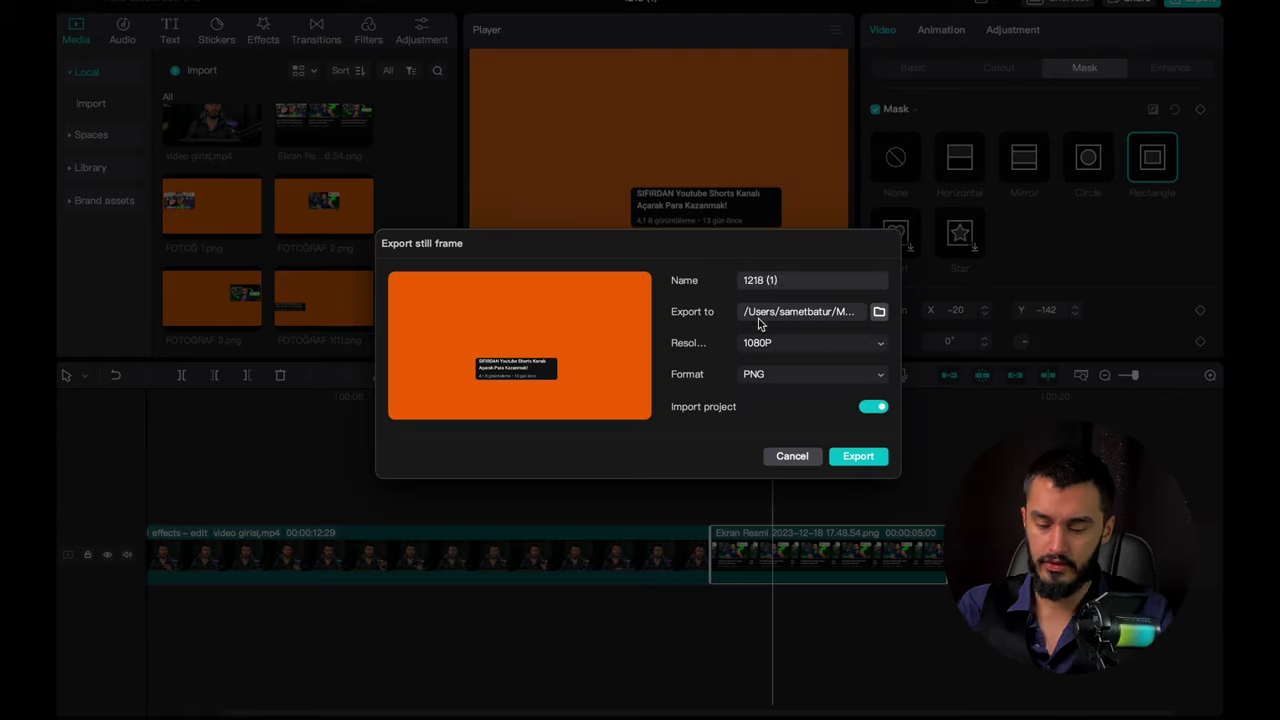
{"action": "type", "text": "FOTOĞRAF 2(2"}
{"action": "key", "text": "Return"}
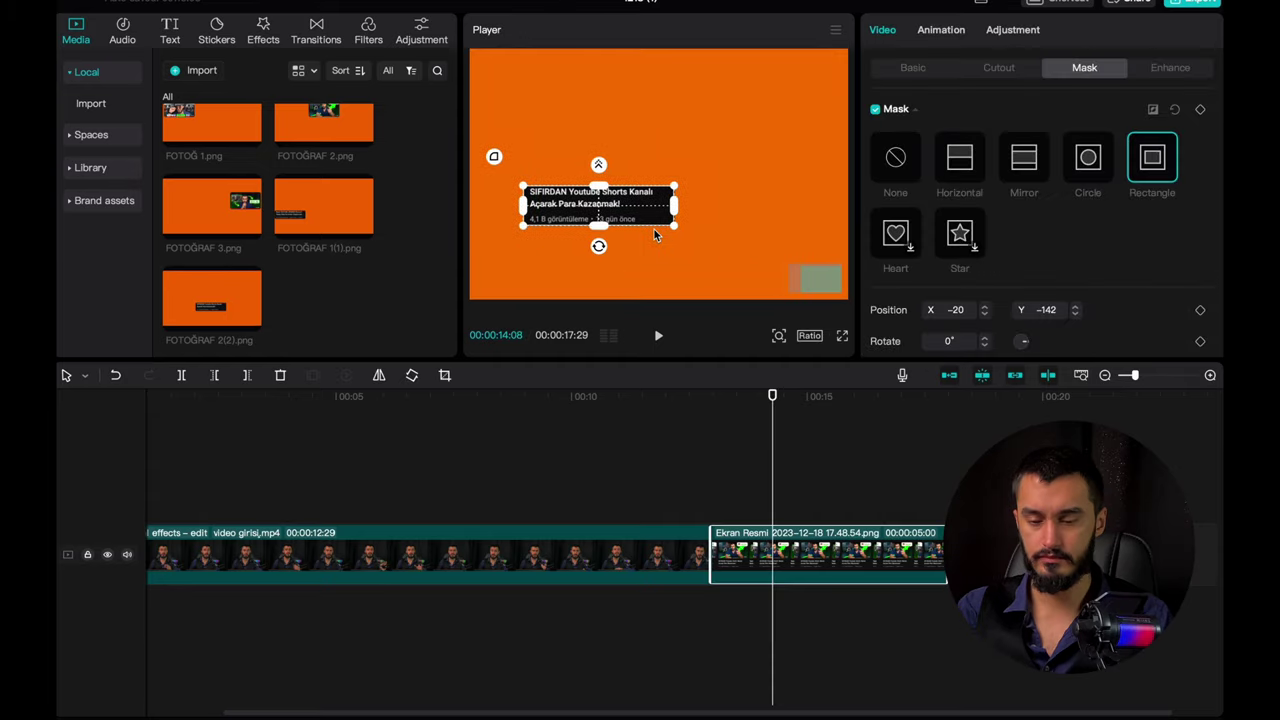
Step: Move the mask onto the third title at about X 510, Y -142 and export it as a 1080P PNG still named FOTOĞRAF 3(3)
{"action": "left_click_drag", "start_coordinate": [590, 205], "coordinate": [765, 215]}
{"action": "type", "text": "FOTOĞRAF 3(3"}
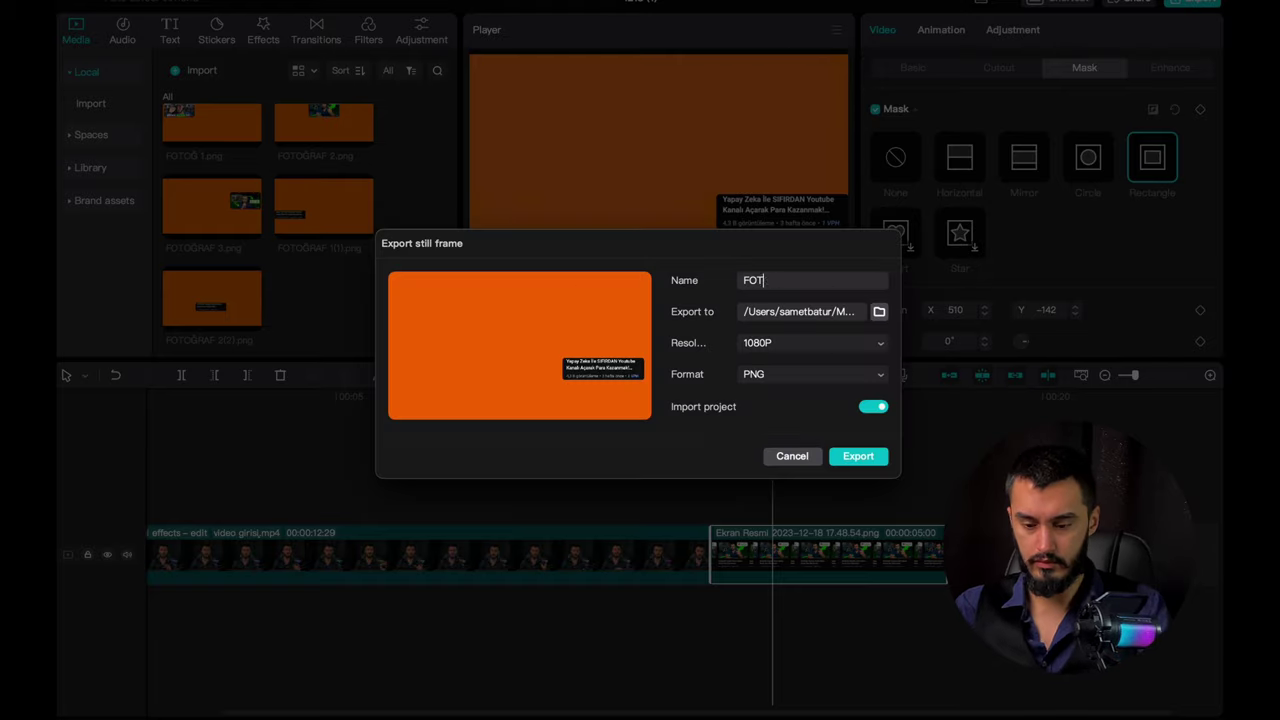
{"action": "key", "text": "Return"}
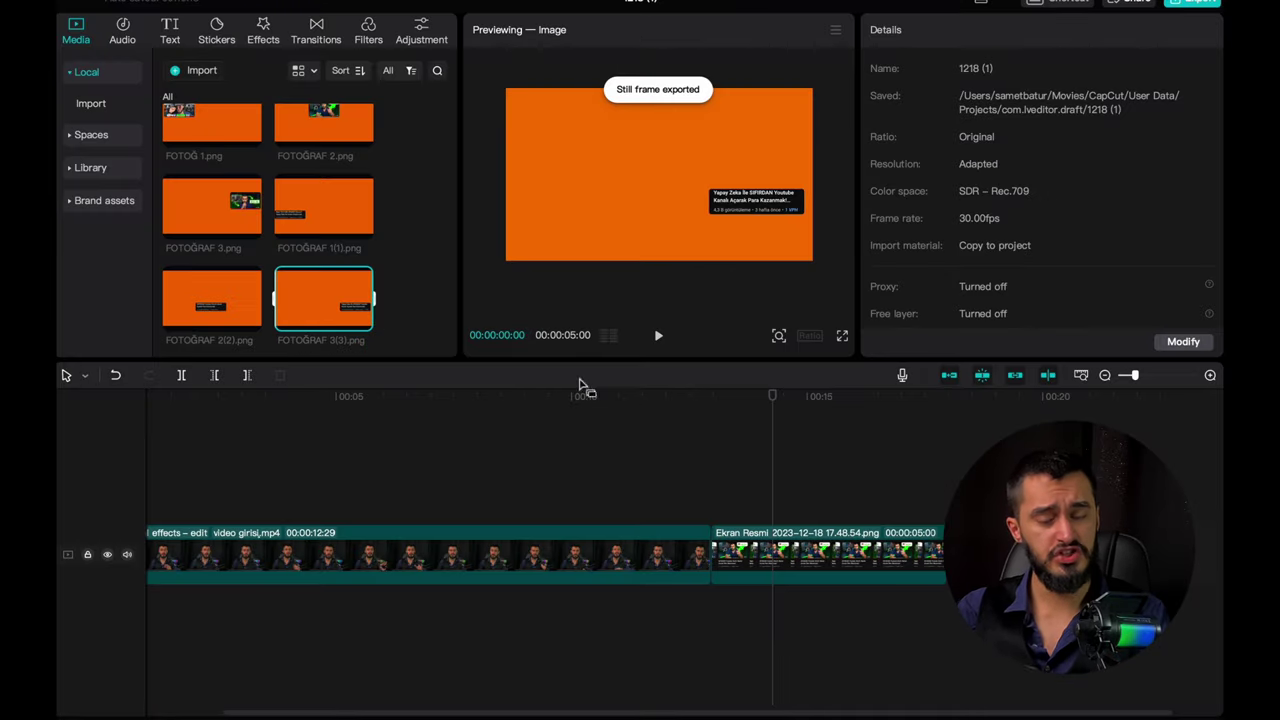
Step: Delete the masked screenshot clip from the timeline
{"action": "left_click", "coordinate": [372, 262]}
{"action": "scroll", "coordinate": [371, 255], "scroll_direction": "up", "scroll_amount": 2}
{"action": "scroll", "coordinate": [370, 254], "scroll_direction": "down", "scroll_amount": 2}
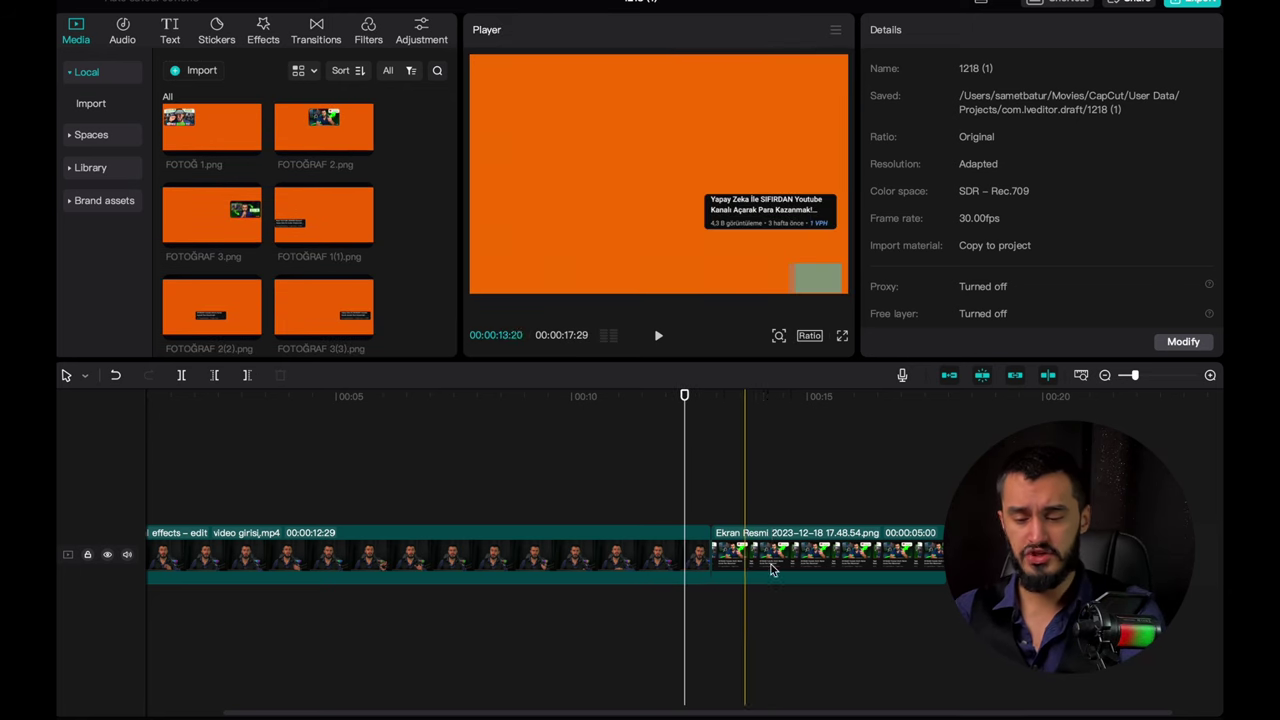
{"action": "left_click", "coordinate": [789, 566]}
{"action": "key", "text": "Delete"}
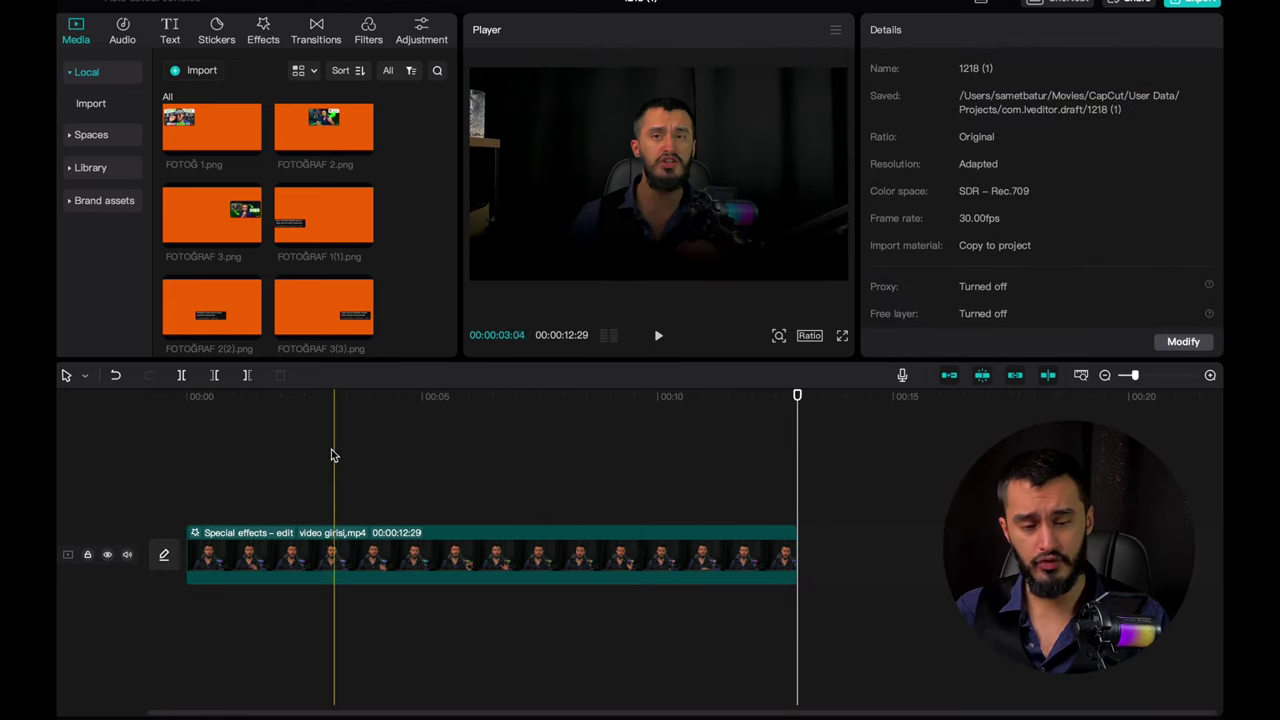
Step: Place FOTOĞ 1.png on a track above the main video at the start and extend it to the video's end at 00:00:12:29
{"action": "left_click", "coordinate": [195, 466]}
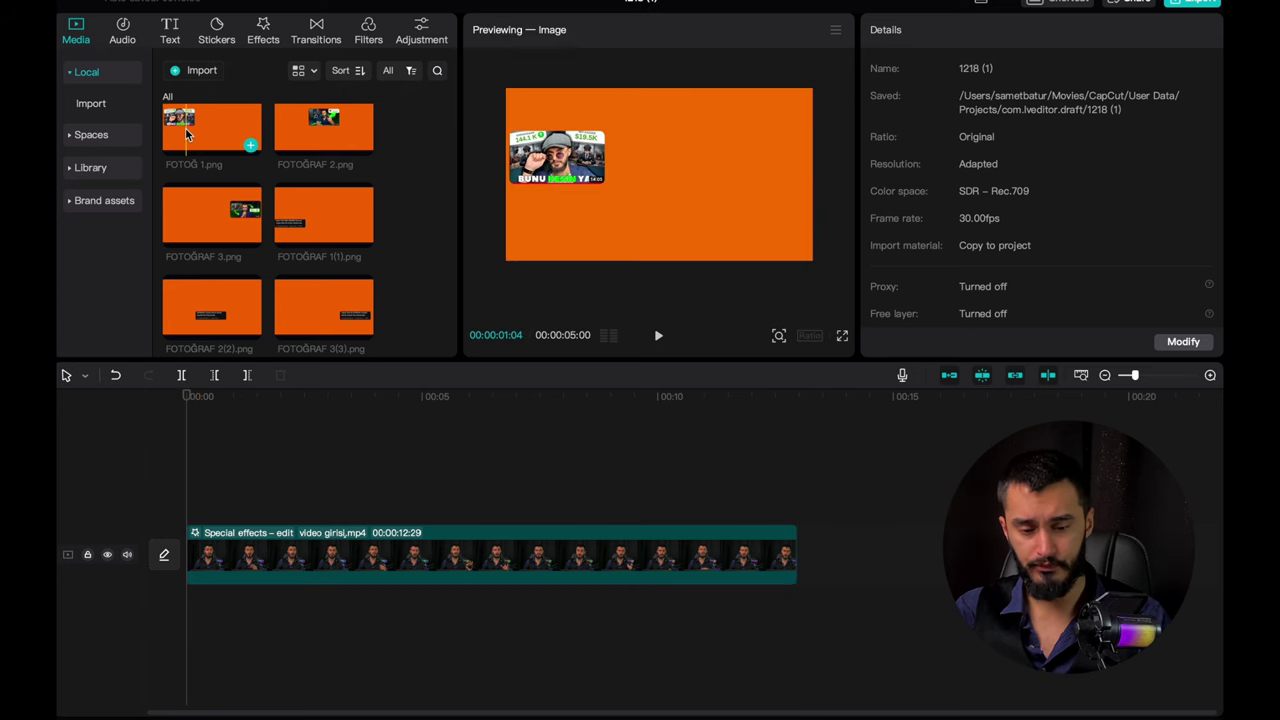
{"action": "left_click_drag", "start_coordinate": [251, 143], "coordinate": [189, 503]}
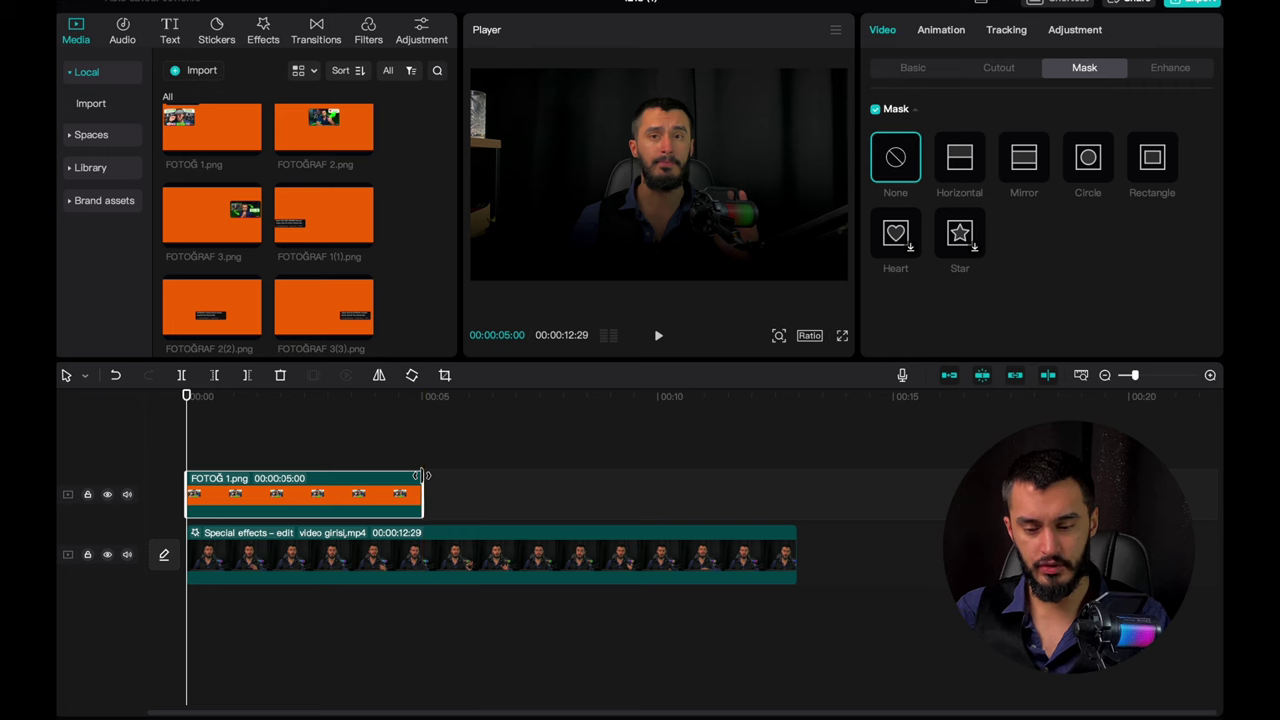
{"action": "left_click_drag", "start_coordinate": [420, 476], "coordinate": [797, 496]}
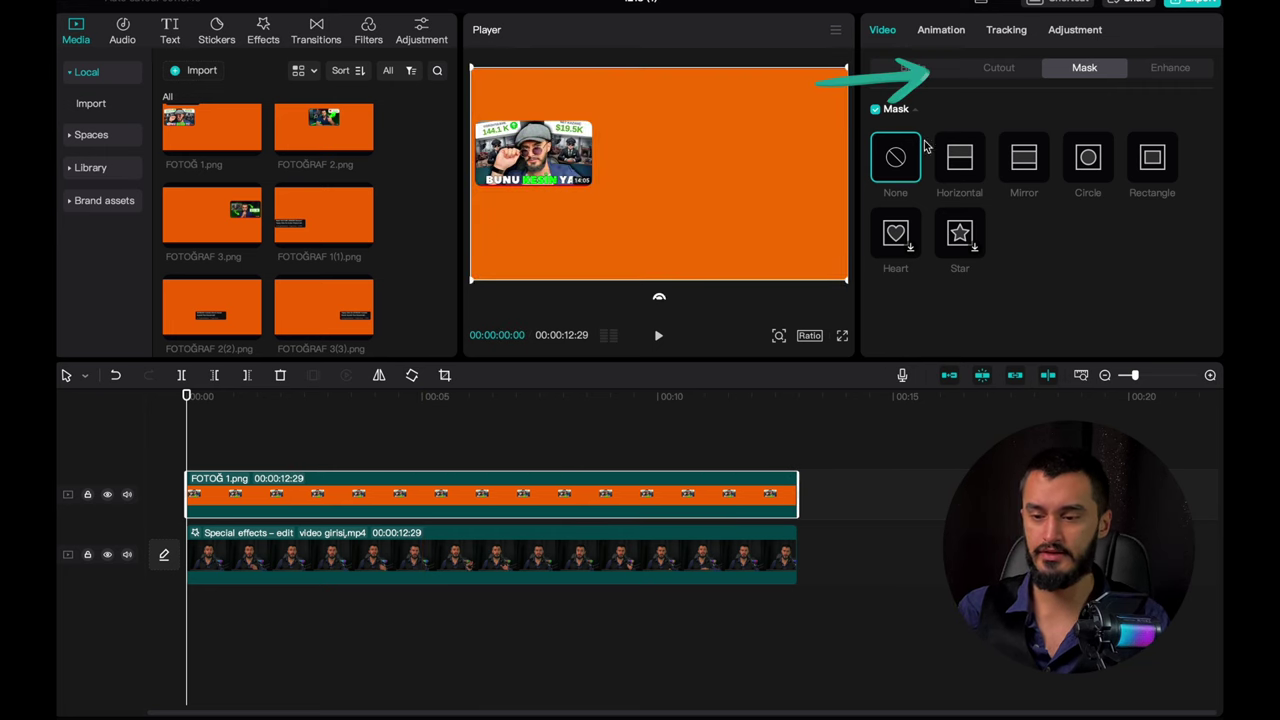
Step: Chroma key the orange background out of the FOTOĞ 1.png overlay with strength 3
{"action": "left_click", "coordinate": [993, 68]}
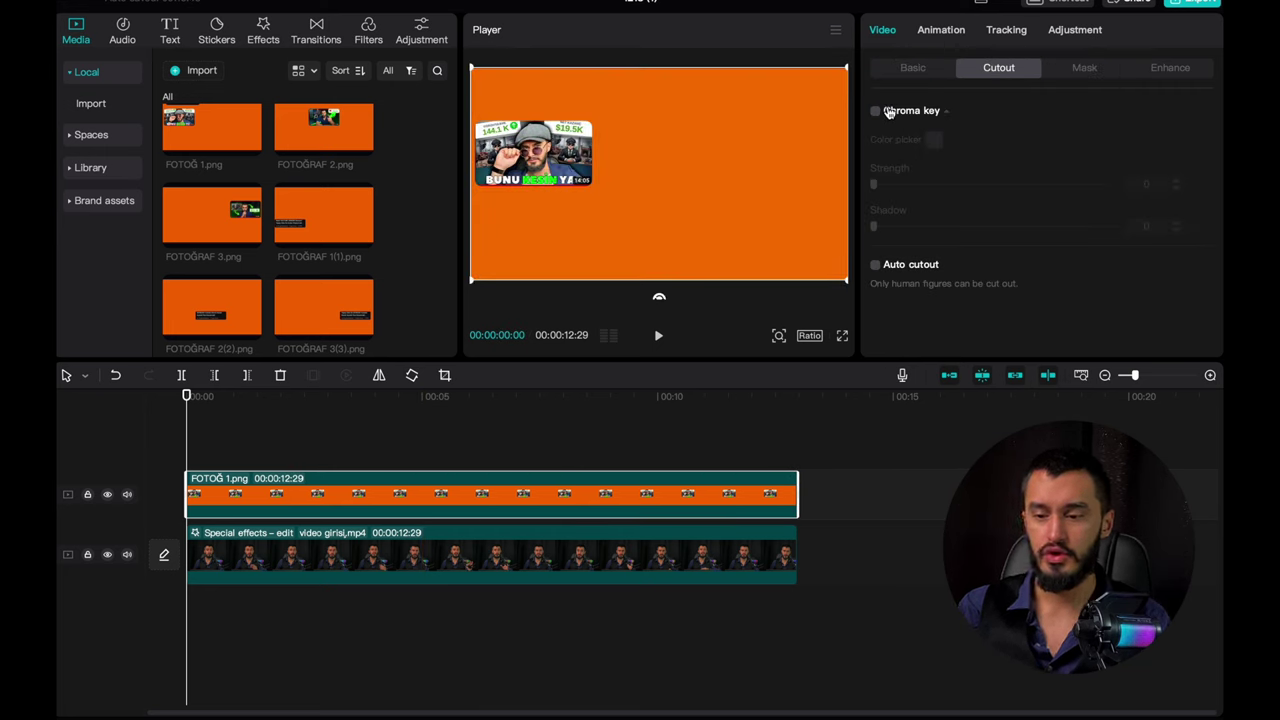
{"action": "left_click", "coordinate": [876, 112]}
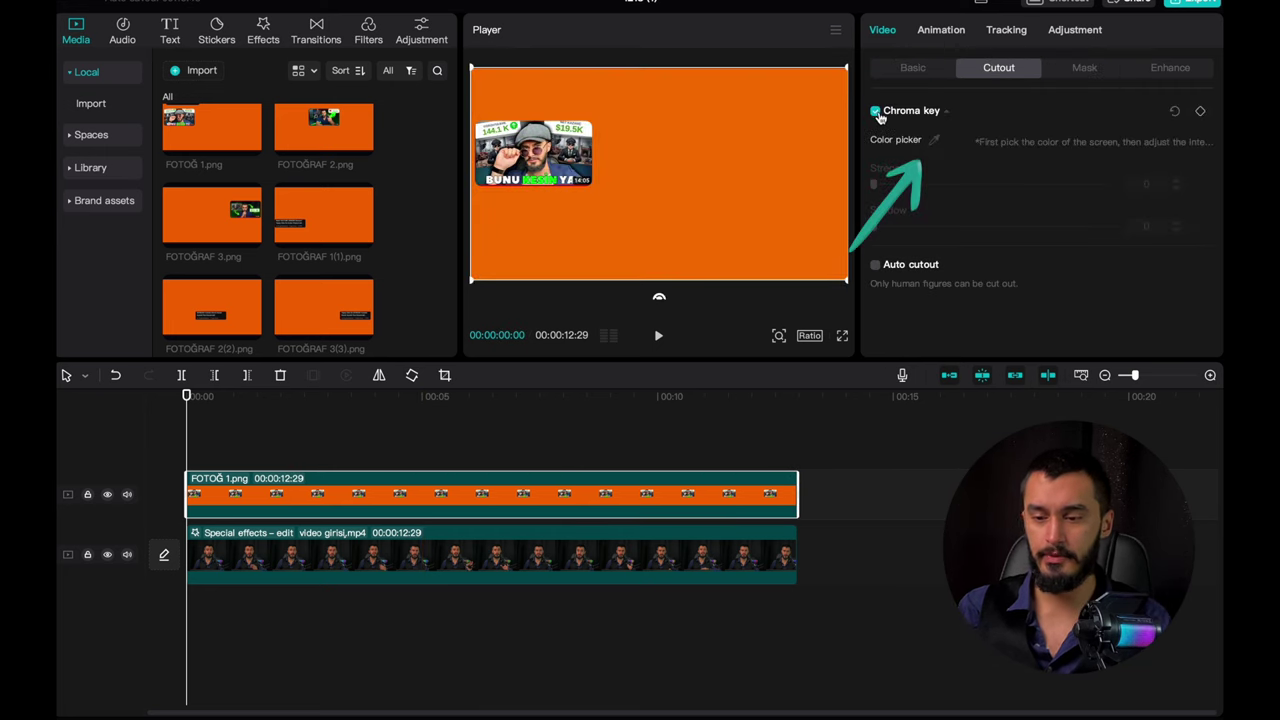
{"action": "left_click", "coordinate": [937, 141]}
{"action": "left_click", "coordinate": [740, 143]}
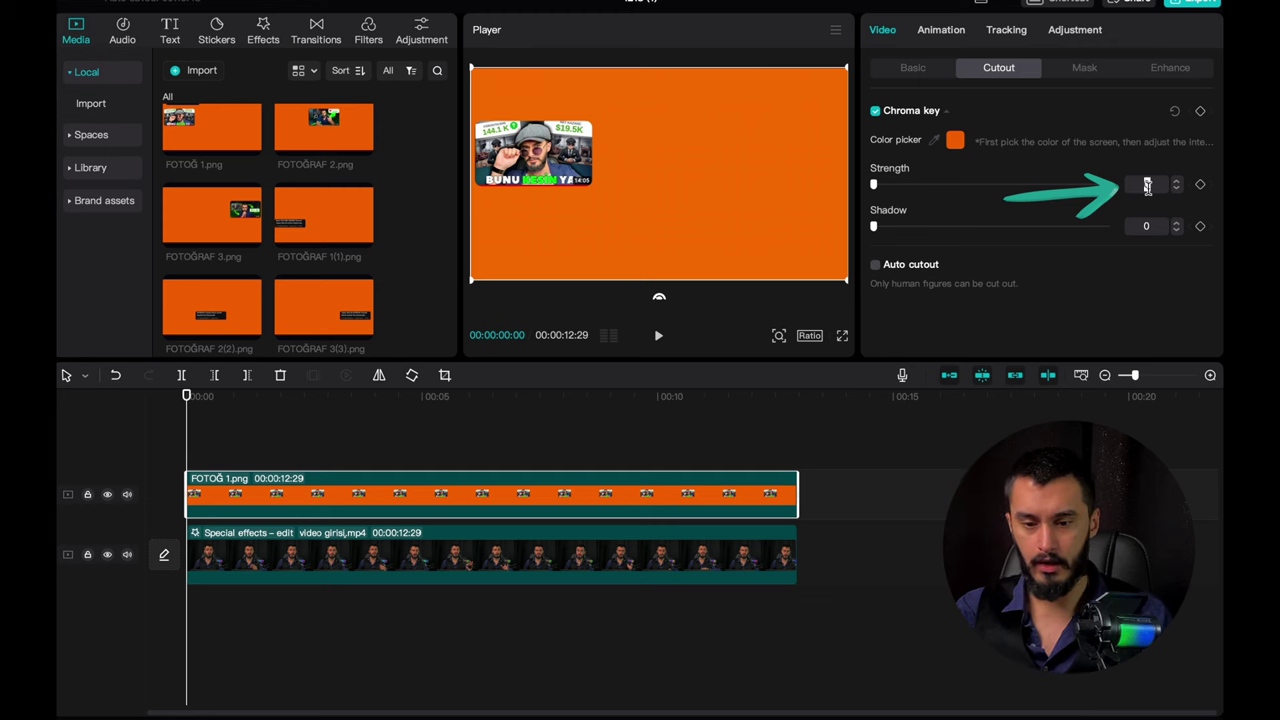
Step: Move the first thumbnail overlay to the frame's lower left at about X -301, Y -659 and set its scale to 75%
{"action": "left_click_drag", "start_coordinate": [491, 105], "coordinate": [557, 203]}
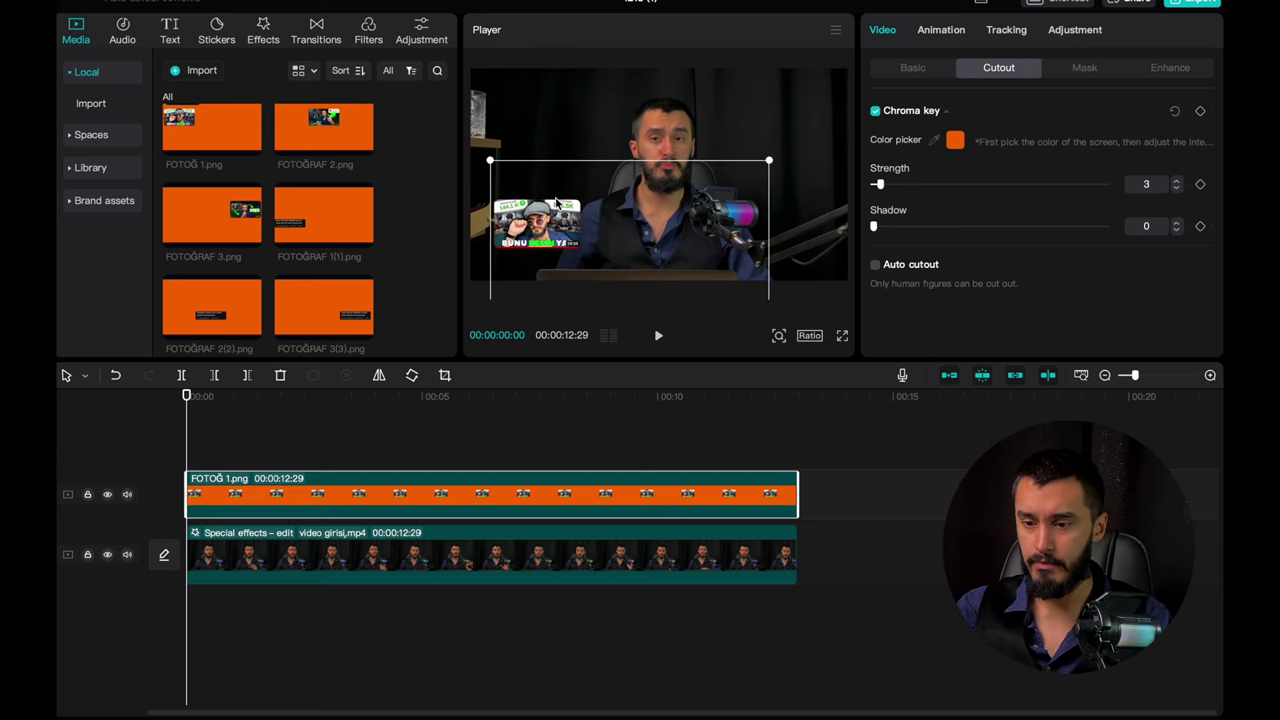
{"action": "left_click", "coordinate": [913, 68]}
{"action": "left_click", "coordinate": [1140, 155]}
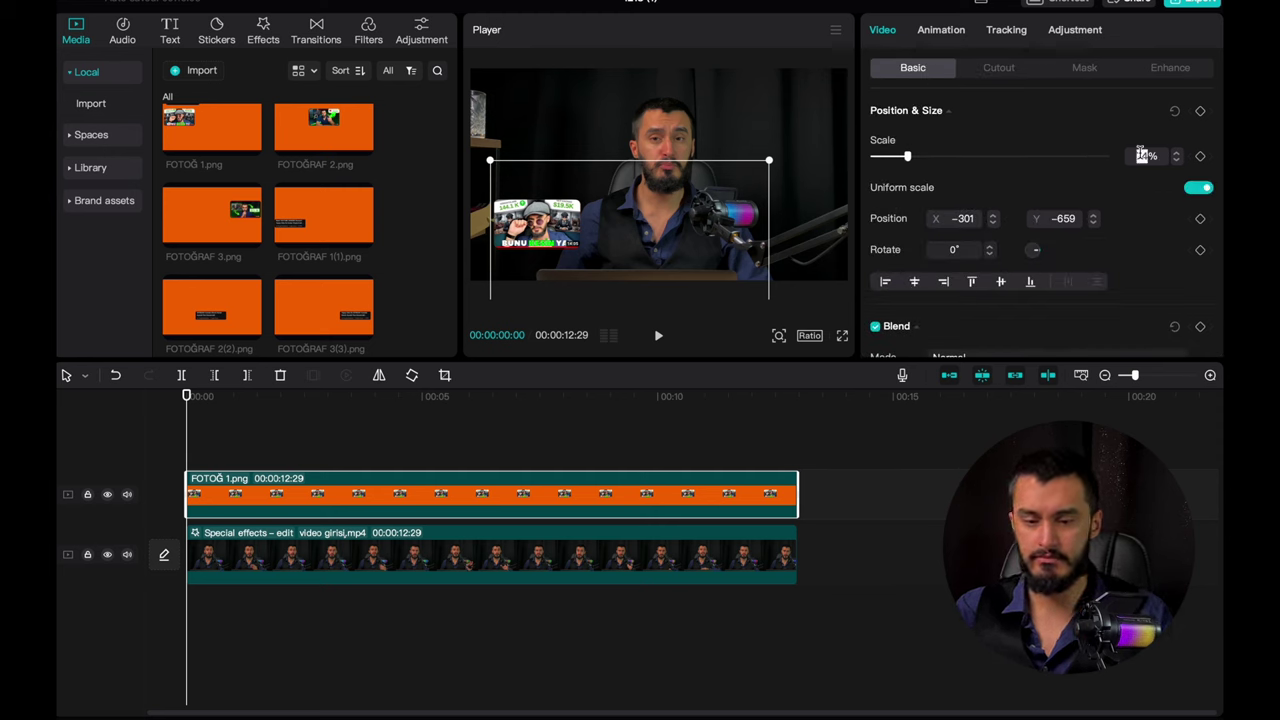
{"action": "type", "text": "75"}
{"action": "key", "text": "Return"}
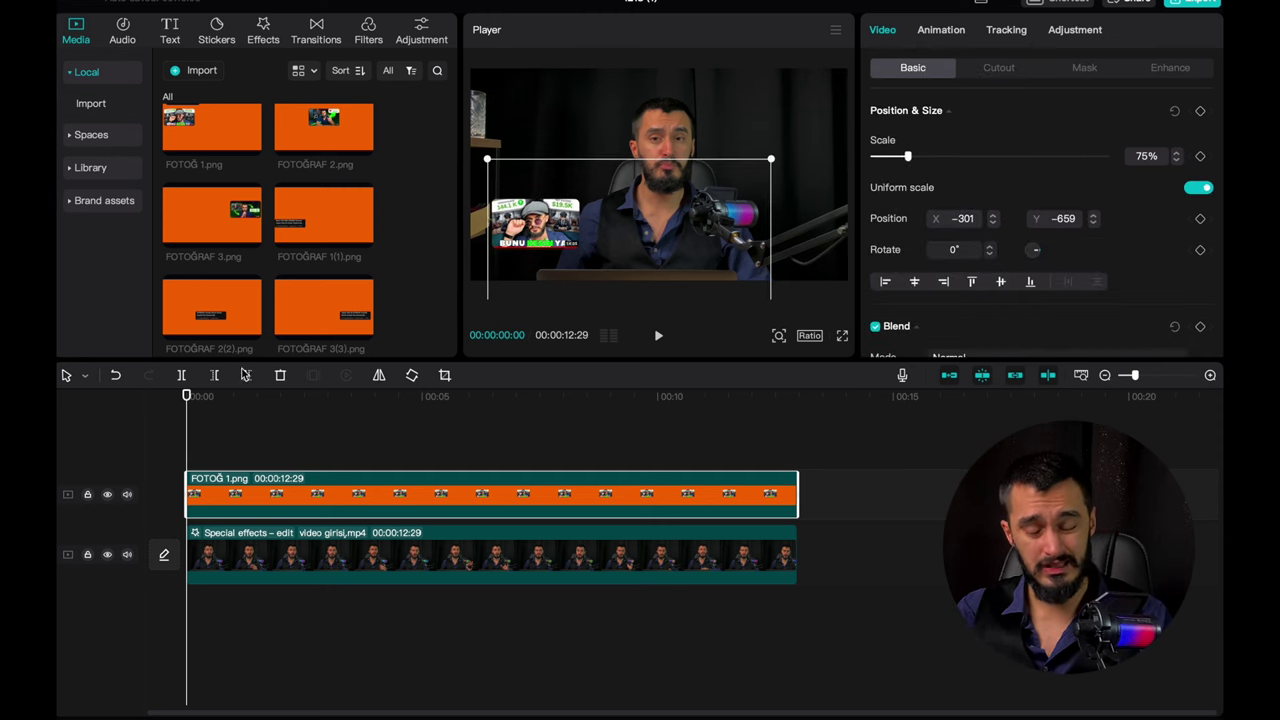
Step: Place FOTOĞRAF 1(1).png on a new track above the first thumbnail and extend it to the video's end at 00:00:12:29
{"action": "left_click", "coordinate": [286, 229]}
{"action": "left_click_drag", "start_coordinate": [286, 229], "coordinate": [230, 450]}
{"action": "left_click_drag", "start_coordinate": [423, 450], "coordinate": [797, 447]}
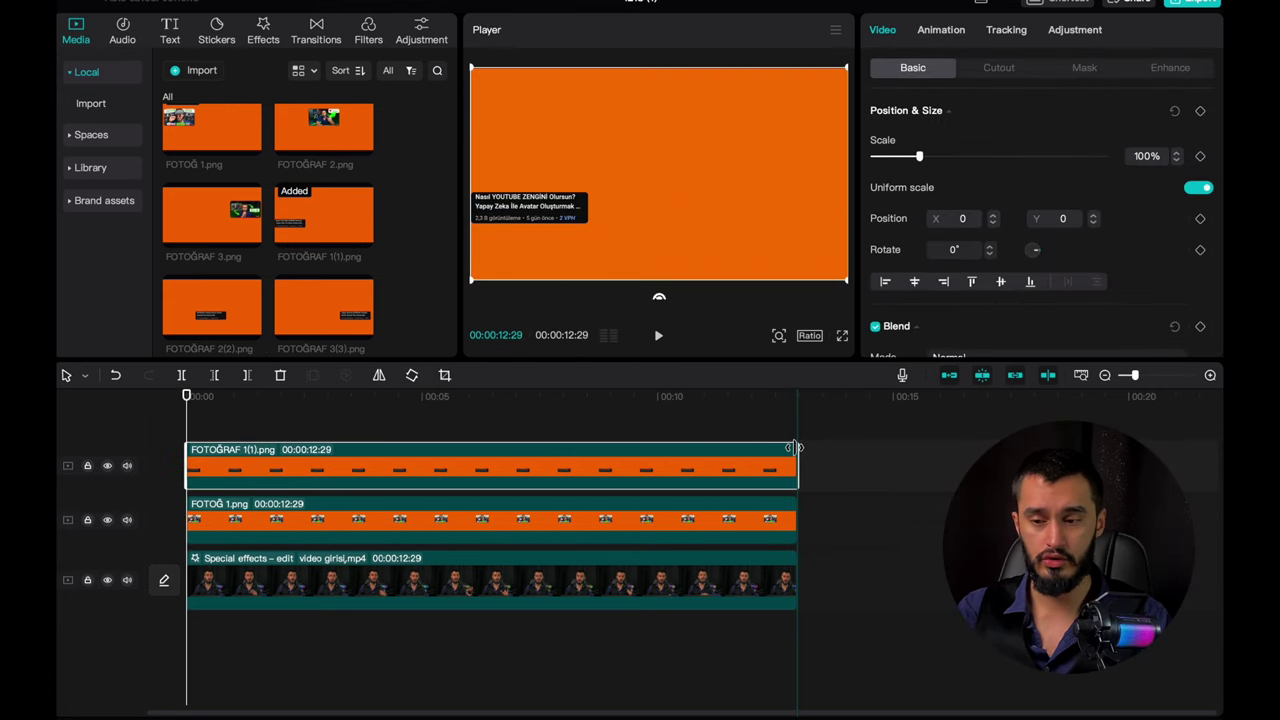
Step: Chroma key the orange background out of the FOTOĞRAF 1(1).png overlay with strength 3
{"action": "left_click", "coordinate": [999, 68]}
{"action": "left_click", "coordinate": [874, 112]}
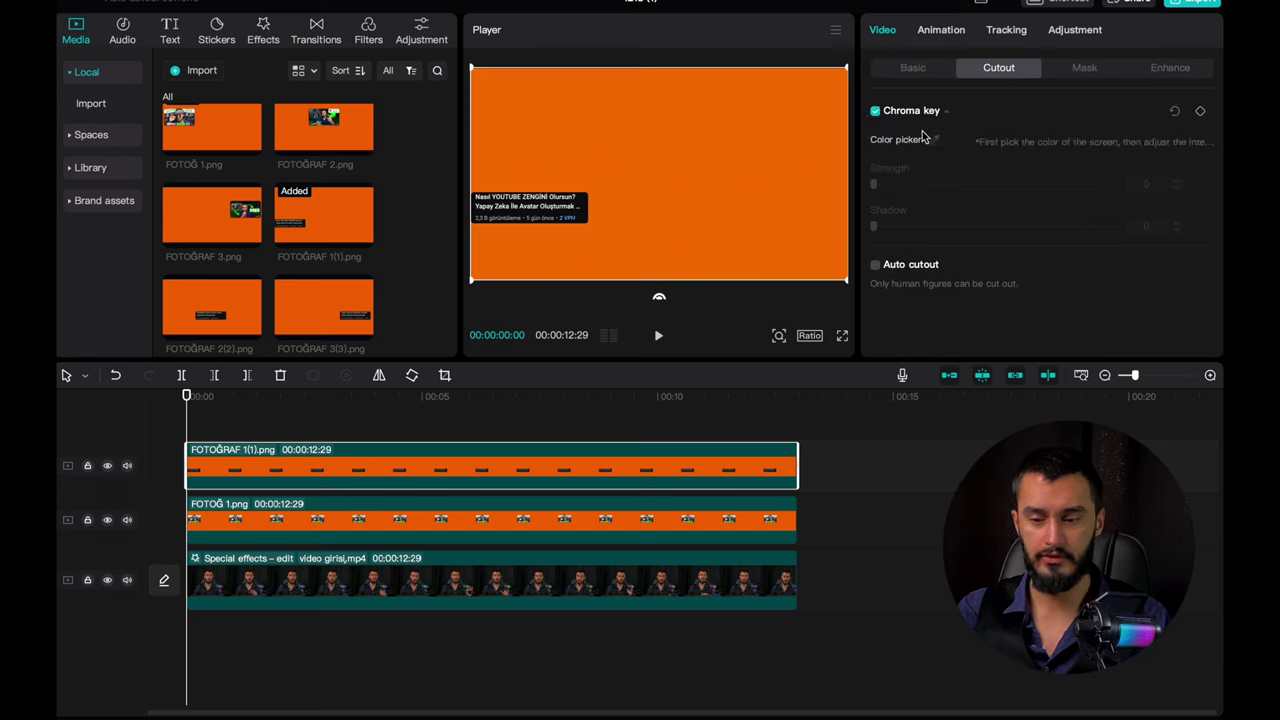
{"action": "left_click", "coordinate": [935, 142]}
{"action": "left_click", "coordinate": [723, 114]}
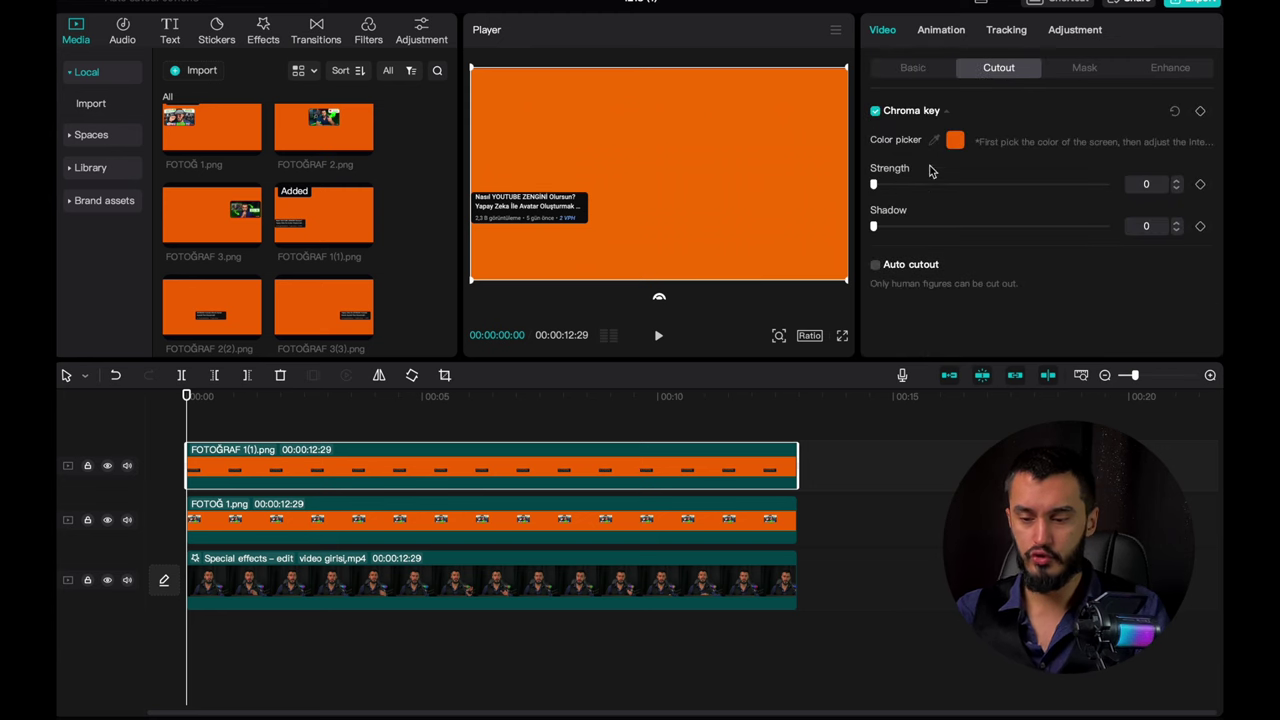
{"action": "left_click", "coordinate": [1147, 185]}
{"action": "type", "text": "3"}
Step: Scale the first title overlay to 75% and align it directly beneath the first thumbnail at about X -281, Y -643
{"action": "left_click", "coordinate": [910, 70]}
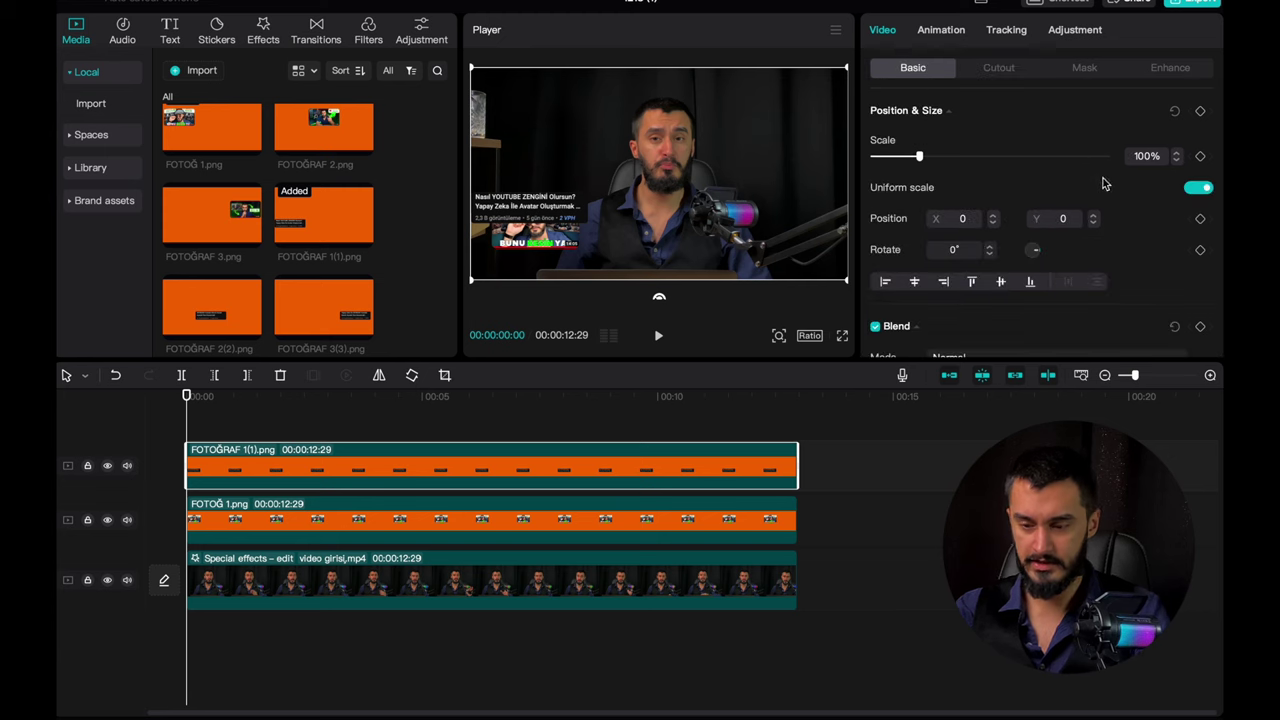
{"action": "type", "text": "75"}
{"action": "key", "text": "Return"}
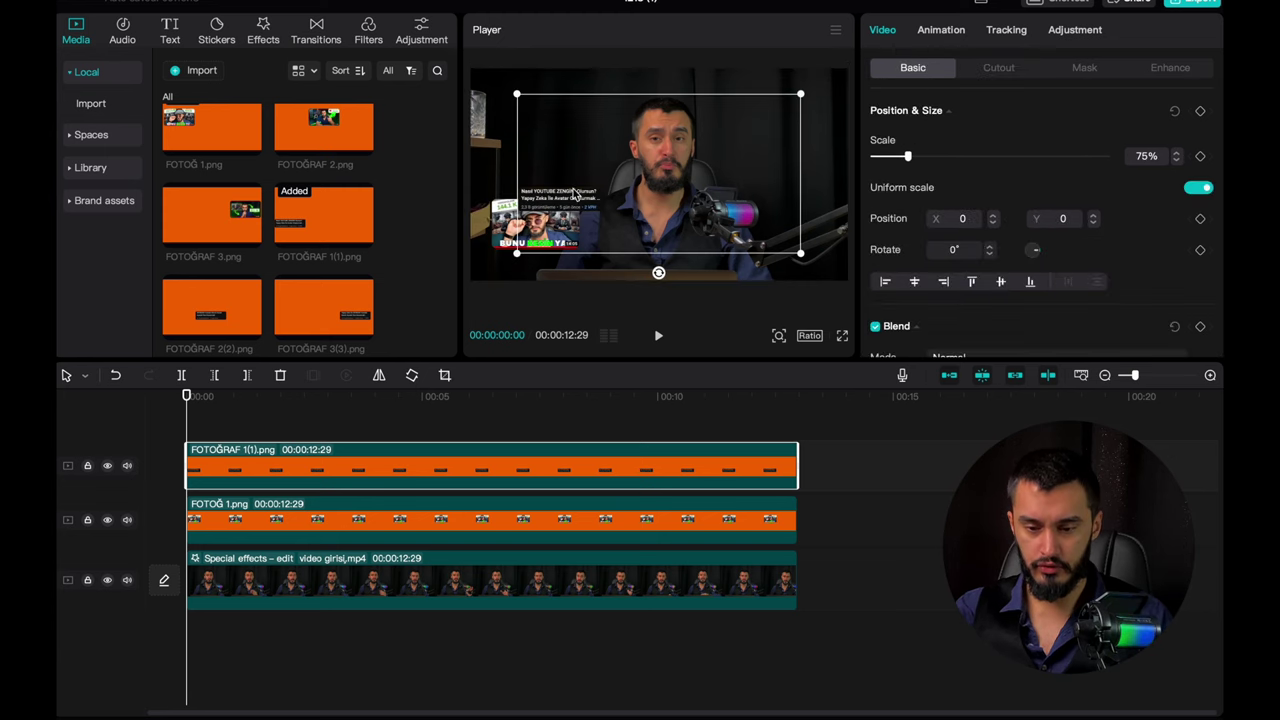
{"action": "left_click_drag", "start_coordinate": [574, 195], "coordinate": [560, 258]}
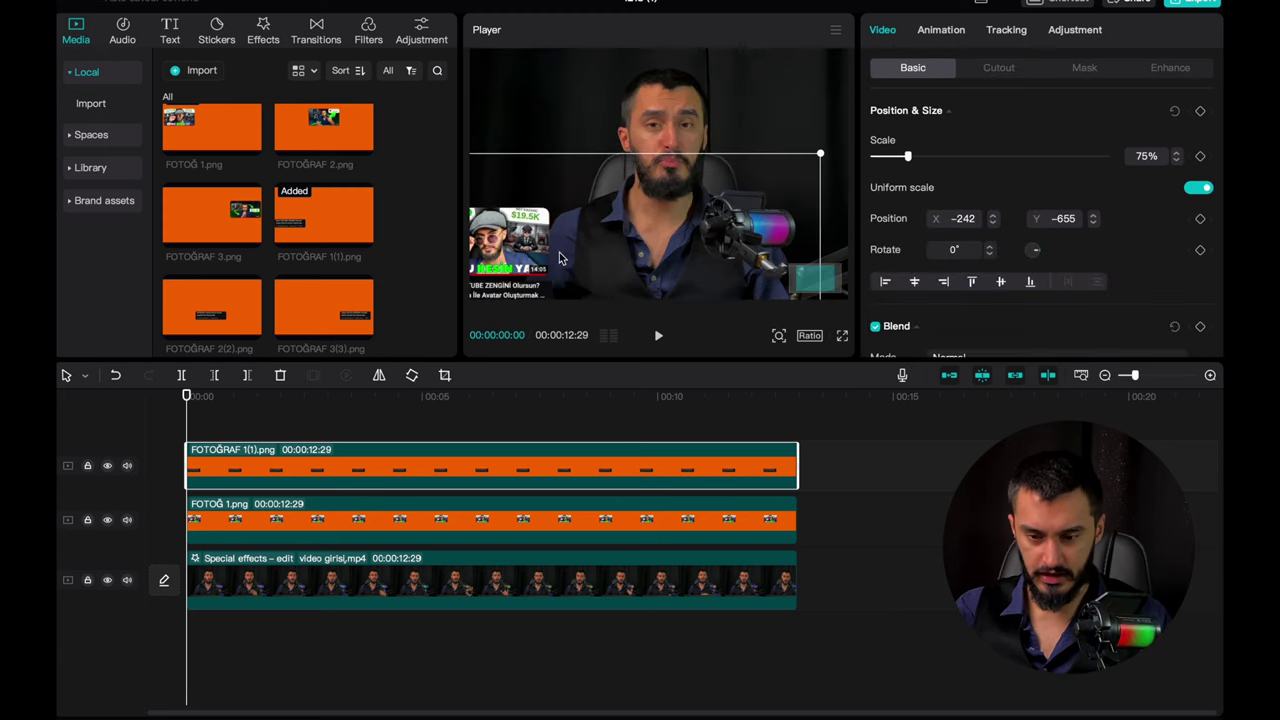
{"action": "scroll", "coordinate": [560, 258], "scroll_direction": "up", "scroll_amount": 3}
{"action": "scroll", "coordinate": [555, 257], "scroll_direction": "down", "scroll_amount": 3}
{"action": "scroll", "coordinate": [598, 239], "scroll_direction": "left", "scroll_amount": 3}
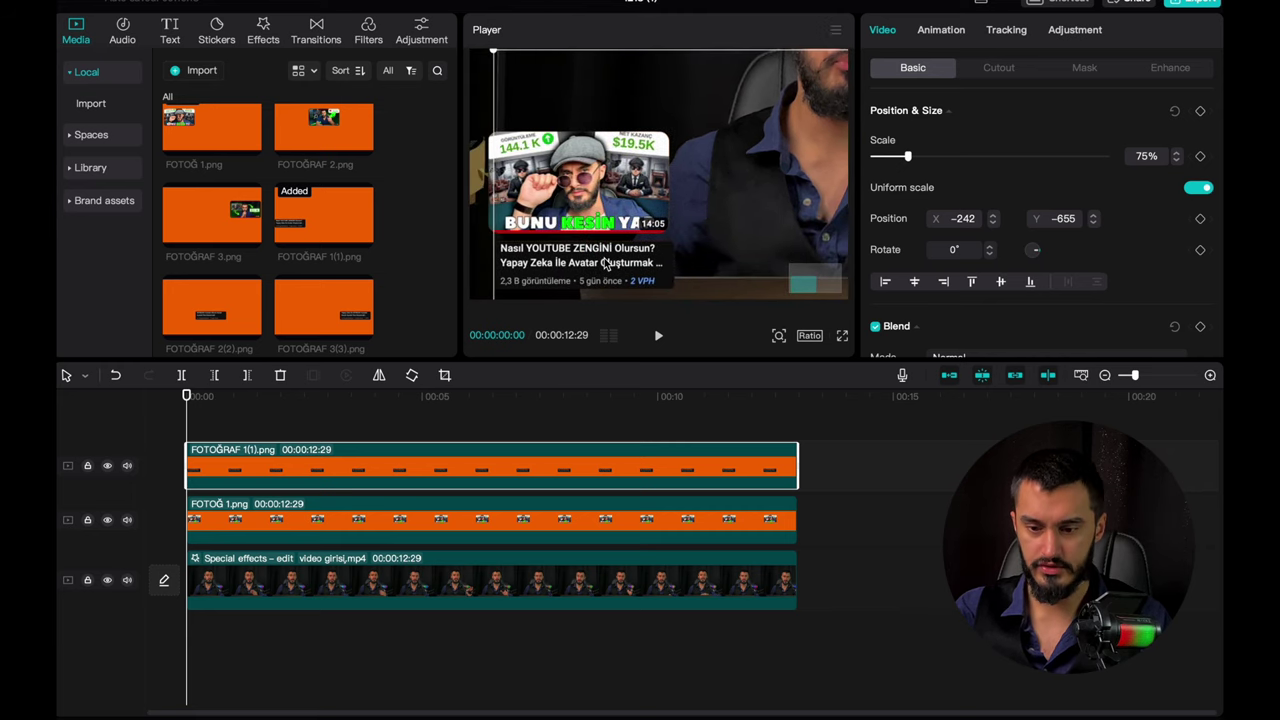
{"action": "left_click_drag", "start_coordinate": [597, 263], "coordinate": [580, 263]}
{"action": "scroll", "coordinate": [580, 263], "scroll_direction": "down", "scroll_amount": 3}
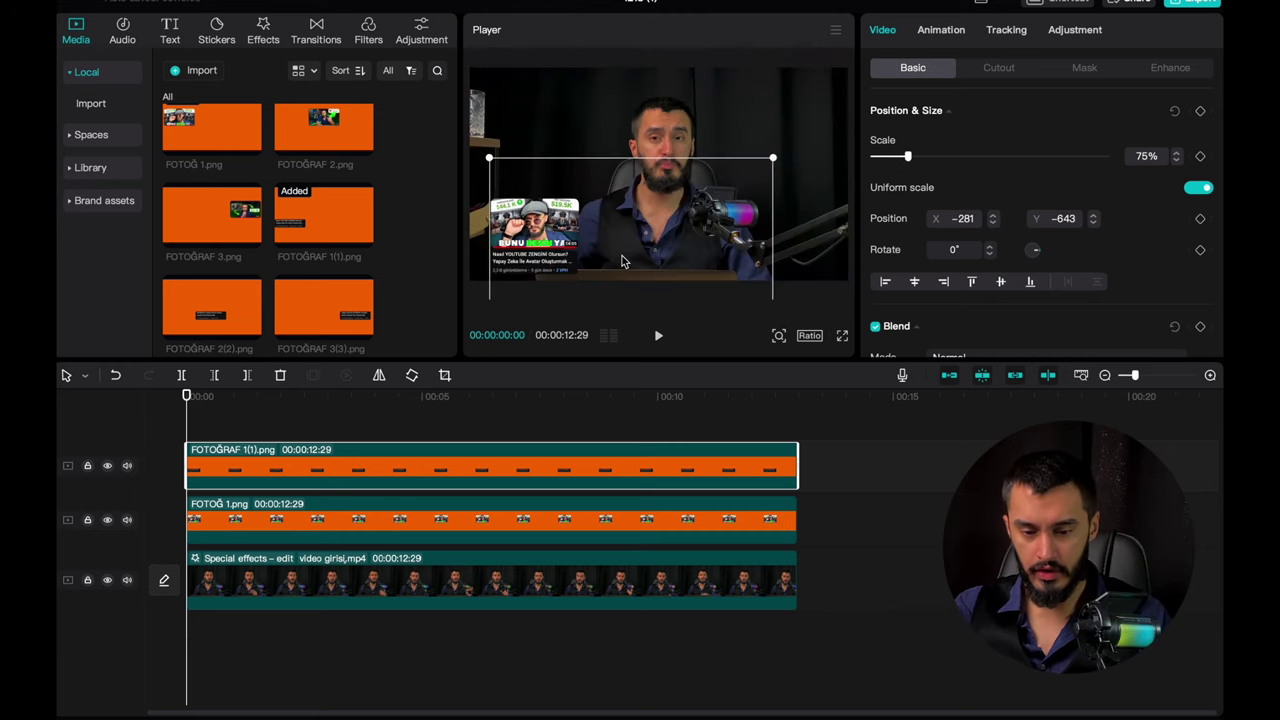
Step: Place FOTOĞRAF 2.png on a new top track from the start and extend it to the video's end at 00:00:12:29
{"action": "left_click", "coordinate": [266, 400]}
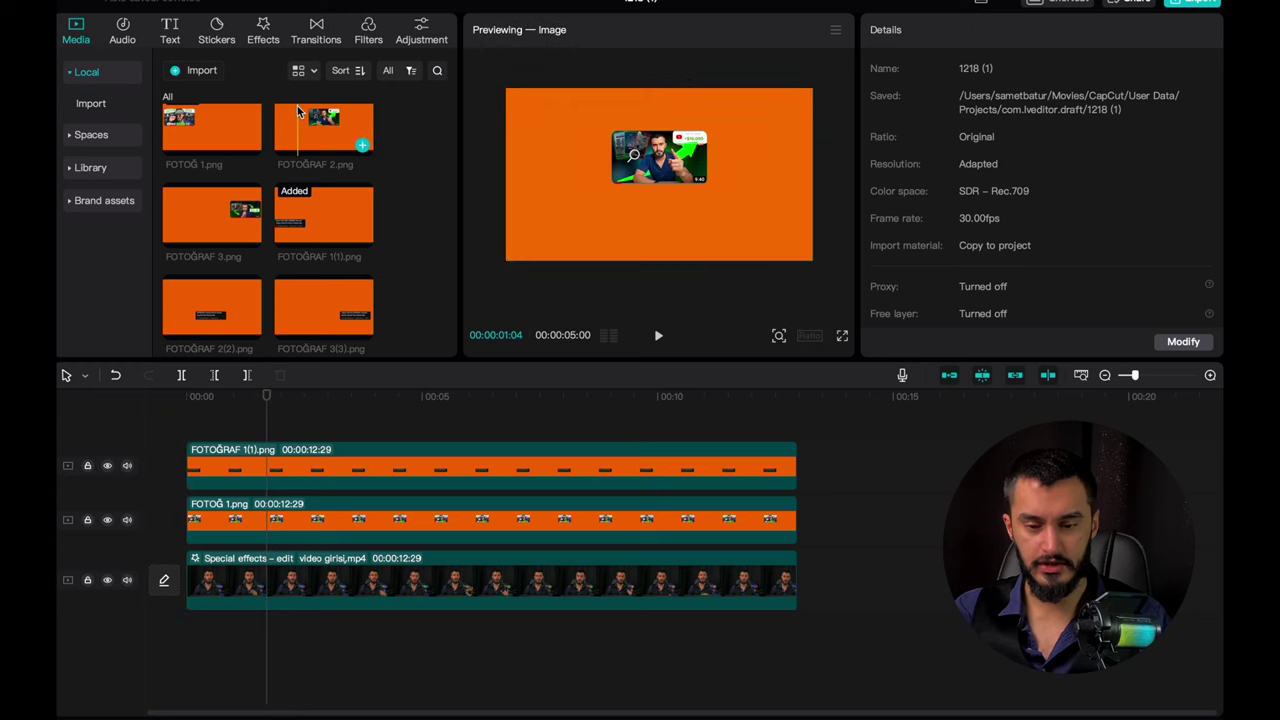
{"action": "scroll", "coordinate": [297, 112], "scroll_direction": "up", "scroll_amount": 2}
{"action": "scroll", "coordinate": [297, 112], "scroll_direction": "up", "scroll_amount": 2}
{"action": "left_click_drag", "start_coordinate": [331, 273], "coordinate": [293, 352]}
{"action": "left_click", "coordinate": [349, 275]}
{"action": "left_click_drag", "start_coordinate": [303, 262], "coordinate": [190, 452]}
{"action": "left_click_drag", "start_coordinate": [422, 462], "coordinate": [798, 462]}
Step: Enable chroma key on the FOTOĞRAF 2.png overlay and pick its orange background as the key color
{"action": "left_click", "coordinate": [995, 67]}
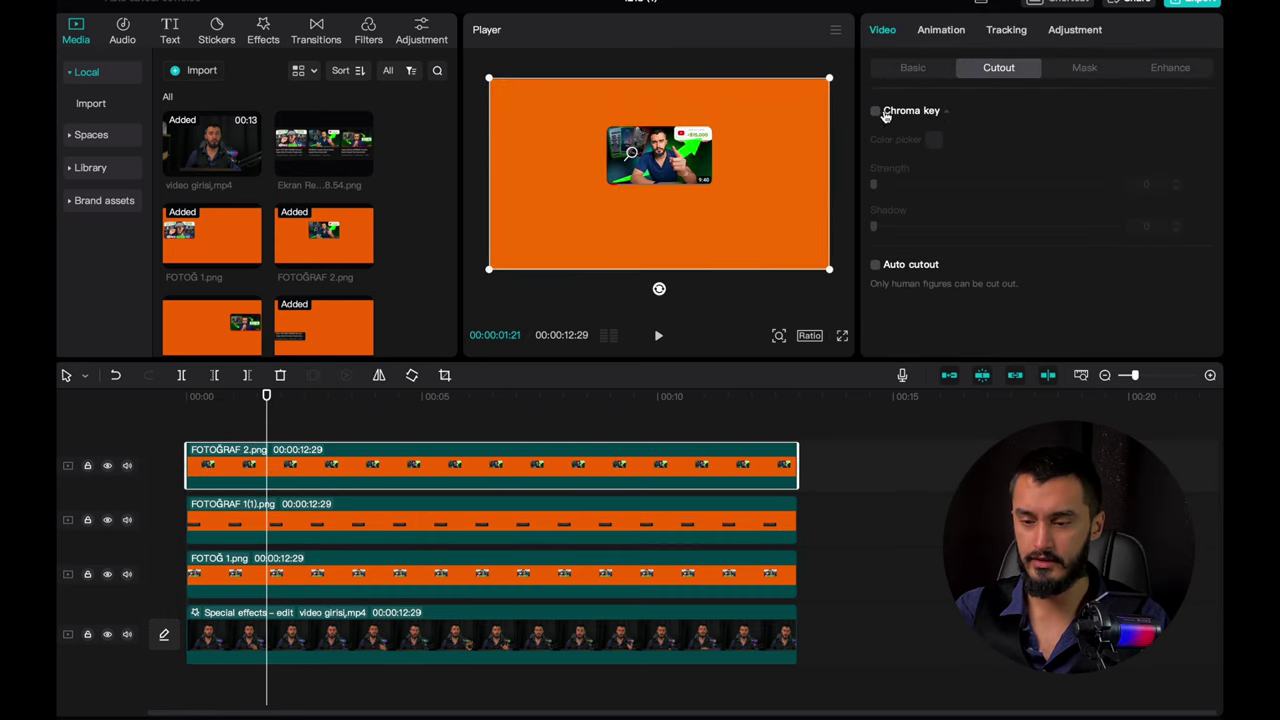
{"action": "left_click", "coordinate": [876, 111]}
{"action": "left_click", "coordinate": [934, 143]}
{"action": "left_click", "coordinate": [800, 129]}
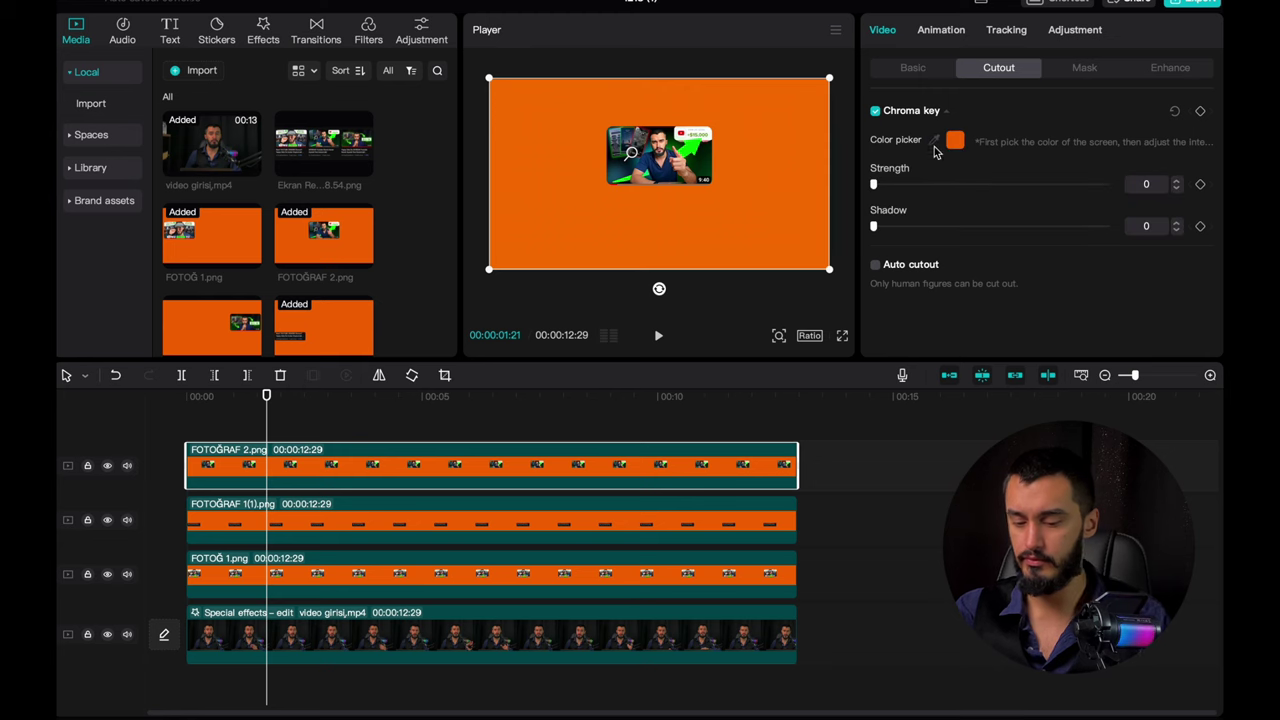
Step: Scale the FOTOĞRAF 2.png overlay to 75% and select the FOTOĞ 1.png clip to check its position values
{"action": "left_click", "coordinate": [913, 70]}
{"action": "left_click", "coordinate": [1138, 155]}
{"action": "type", "text": "75"}
{"action": "key", "text": "Return"}
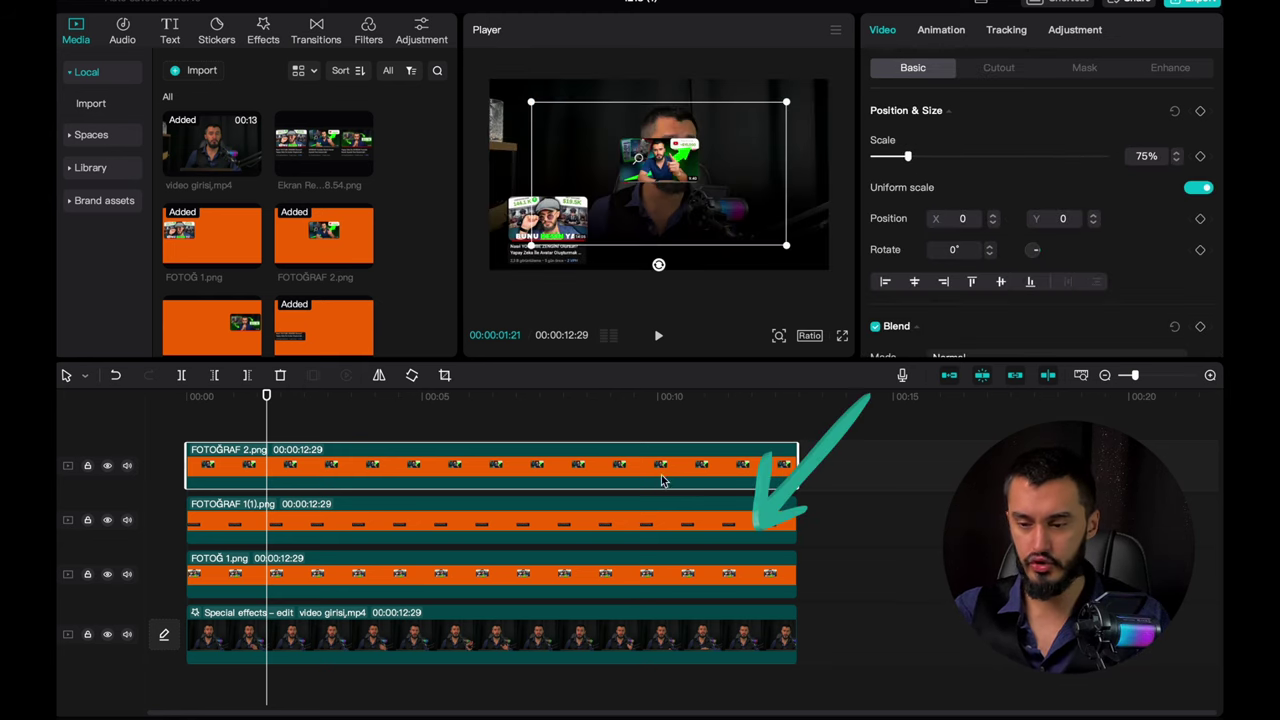
{"action": "left_click", "coordinate": [548, 578]}
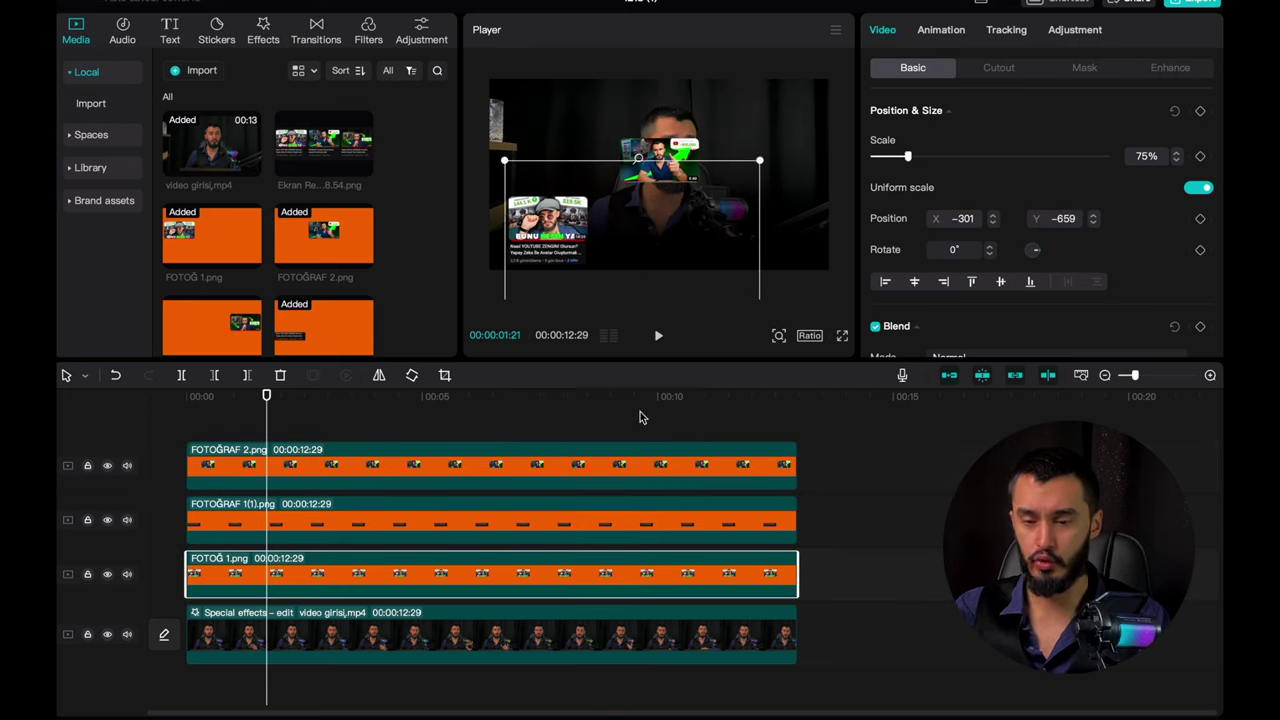
Step: Set the FOTOĞRAF 2.png overlay's vertical position to Y -659 to line it up with the first thumbnail
{"action": "left_click", "coordinate": [551, 473]}
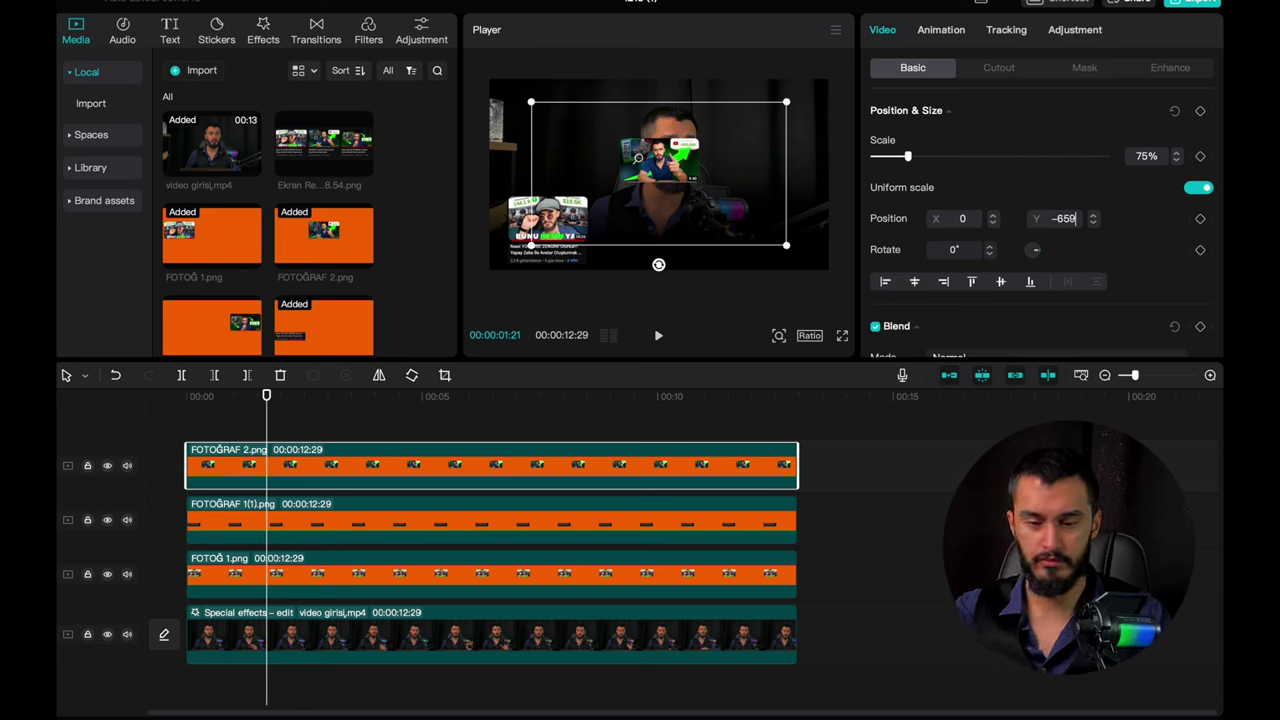
{"action": "type", "text": "-659"}
{"action": "key", "text": "Return"}
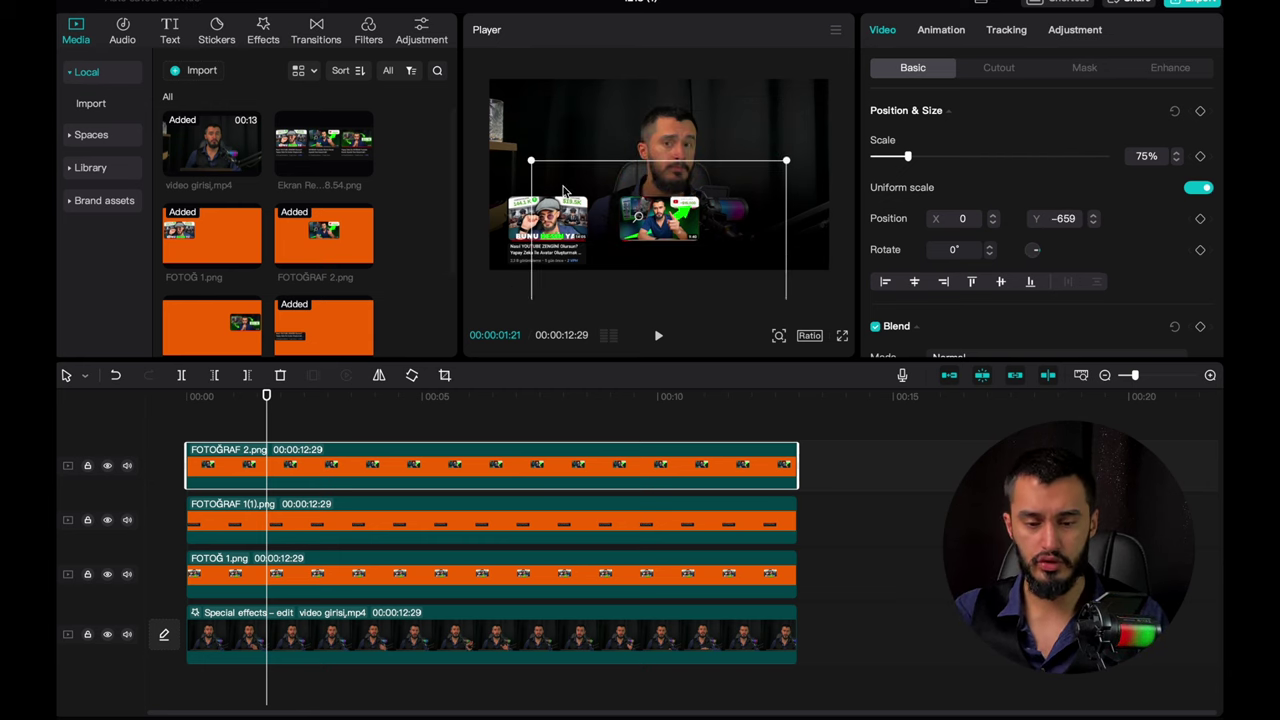
Step: Place FOTOĞRAF 2(2).png on a new top track from the start and extend it to 00:00:12:29
{"action": "scroll", "coordinate": [288, 301], "scroll_direction": "down", "scroll_amount": 3}
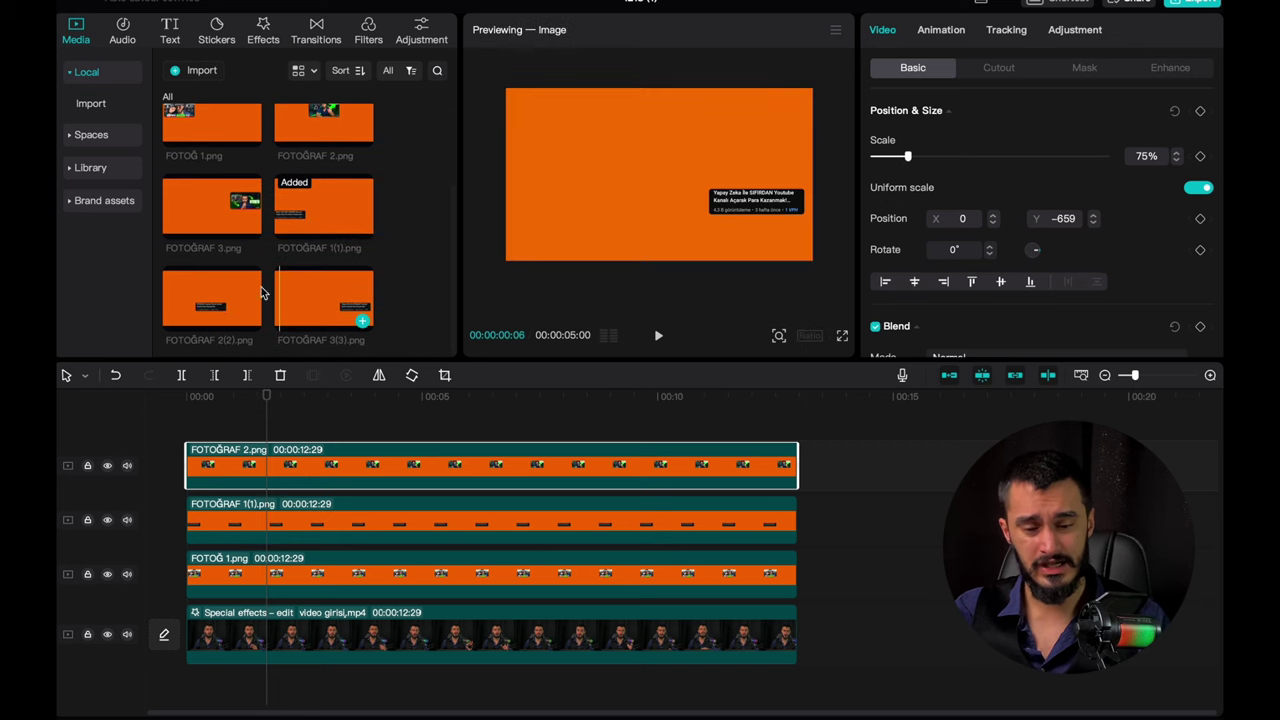
{"action": "left_click_drag", "start_coordinate": [230, 281], "coordinate": [242, 450]}
{"action": "left_click_drag", "start_coordinate": [424, 461], "coordinate": [798, 398]}
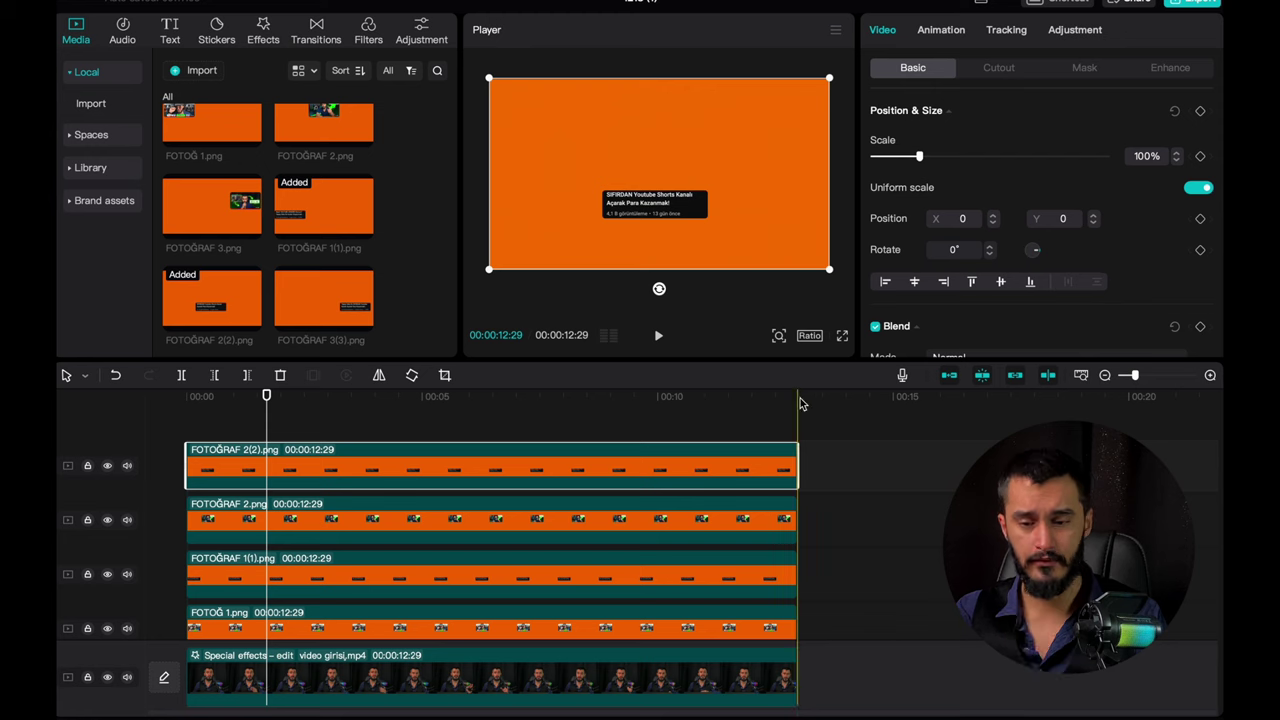
Step: Chroma-key the orange background out of the FOTOĞRAF 2(2).png overlay with strength 3
{"action": "left_click", "coordinate": [999, 68]}
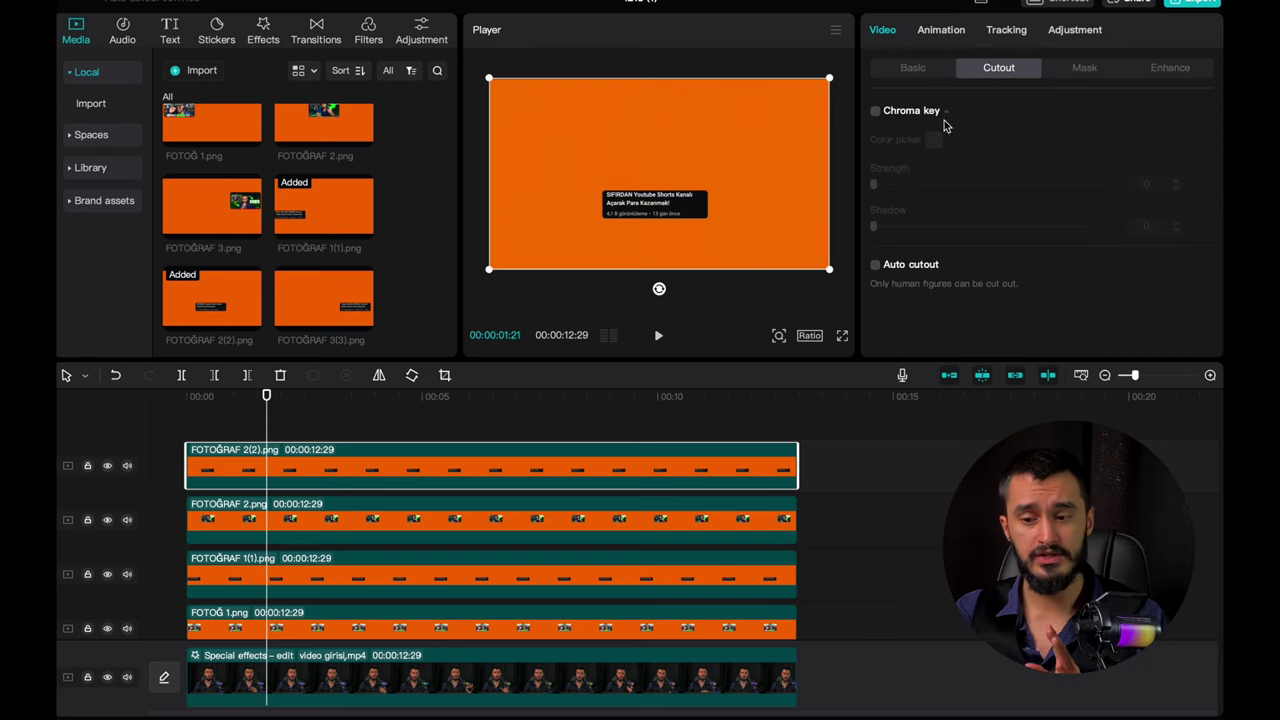
{"action": "left_click", "coordinate": [875, 111]}
{"action": "left_click", "coordinate": [934, 140]}
{"action": "left_click", "coordinate": [752, 143]}
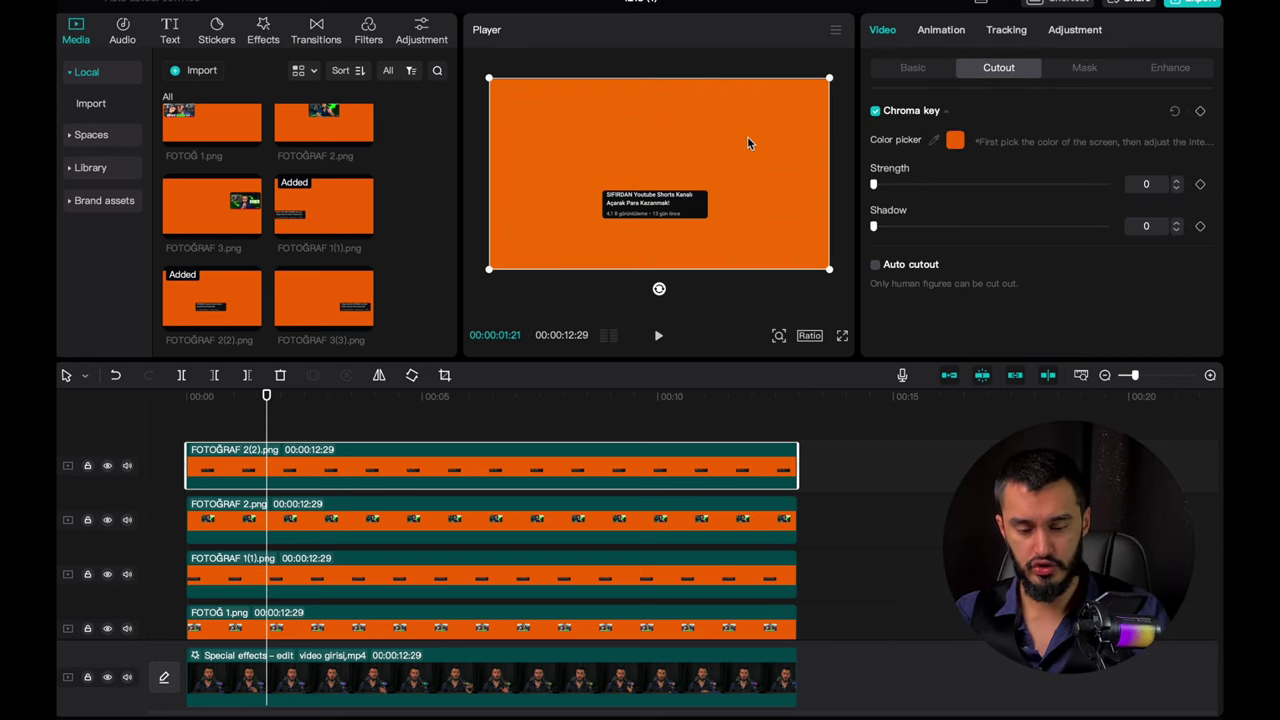
{"action": "left_click", "coordinate": [1139, 185]}
{"action": "type", "text": "3"}
{"action": "key", "text": "Return"}
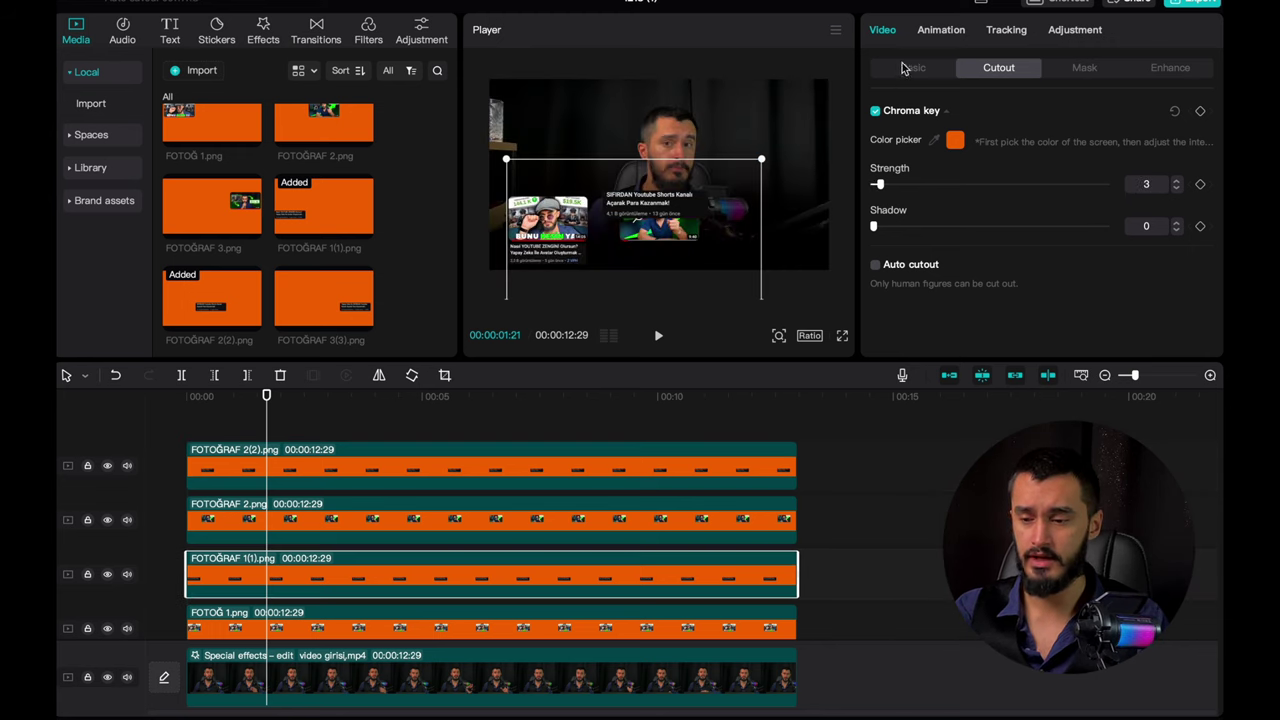
Step: Scale the FOTOĞRAF 2(2).png title to 75% and set its Y position to -643, matching the FOTOĞRAF 1(1).png title
{"action": "left_click", "coordinate": [907, 68]}
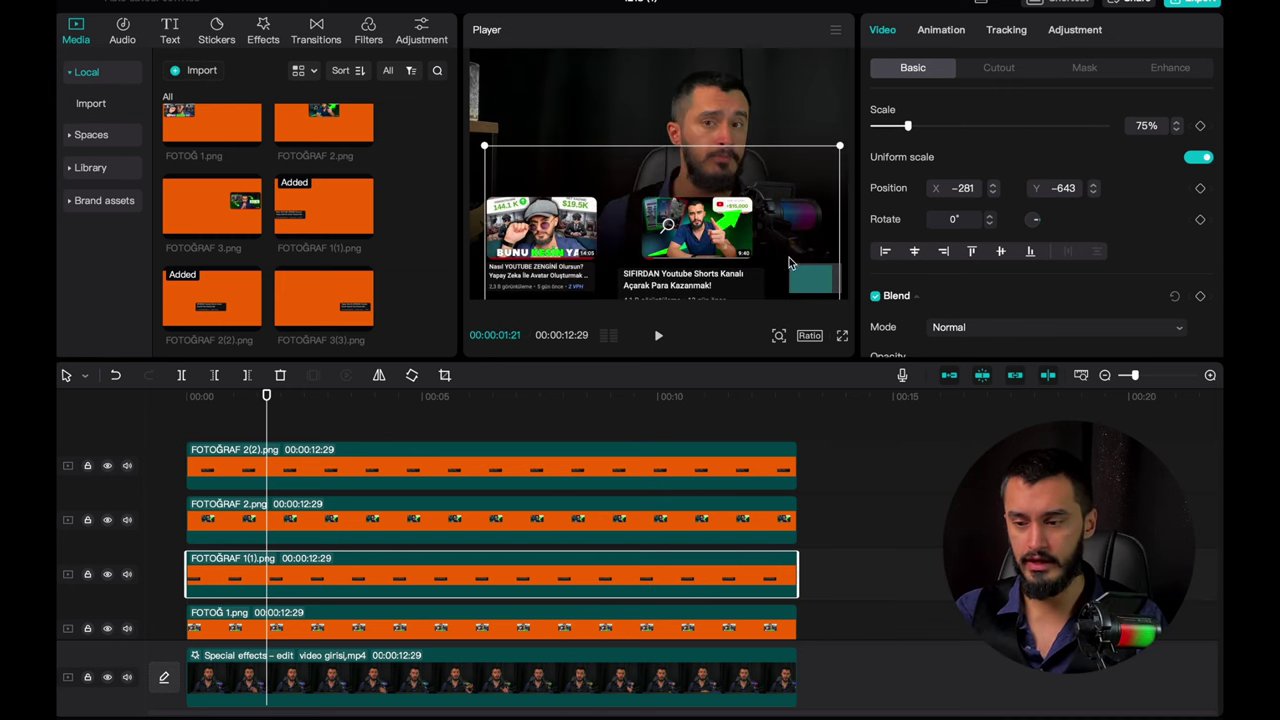
{"action": "left_click", "coordinate": [648, 468]}
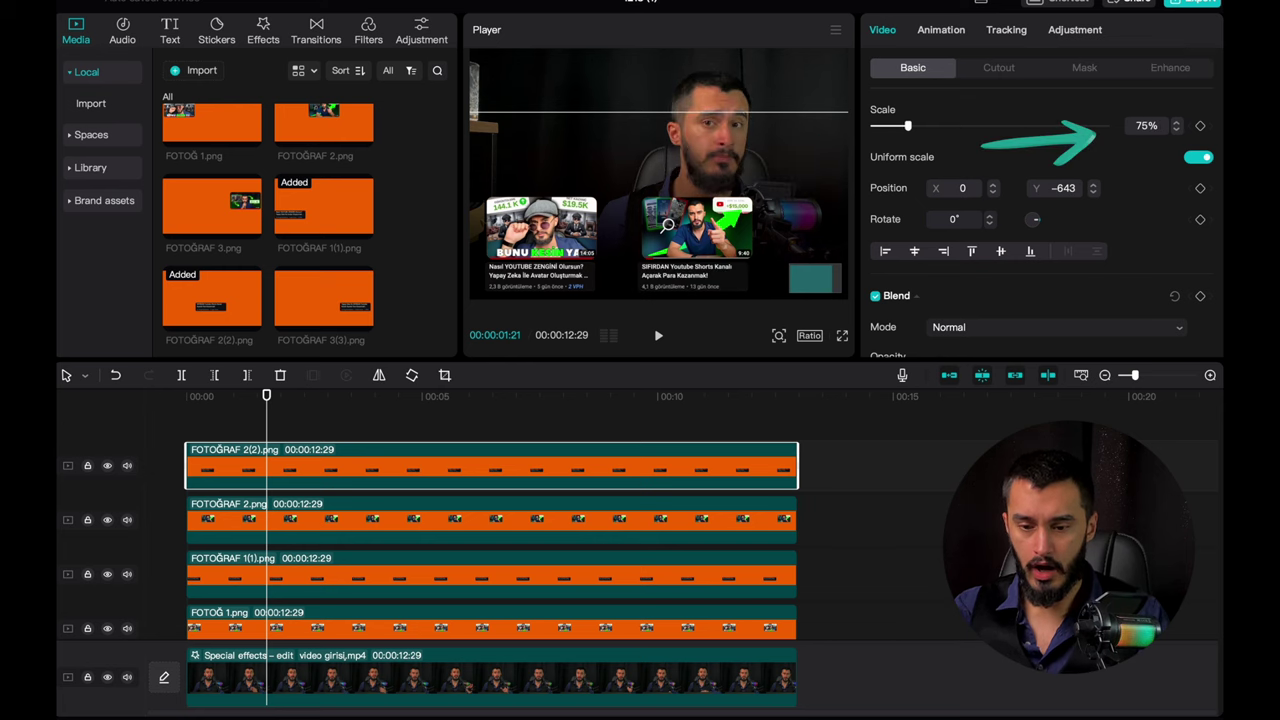
{"action": "scroll", "coordinate": [716, 163], "scroll_direction": "down", "scroll_amount": 2}
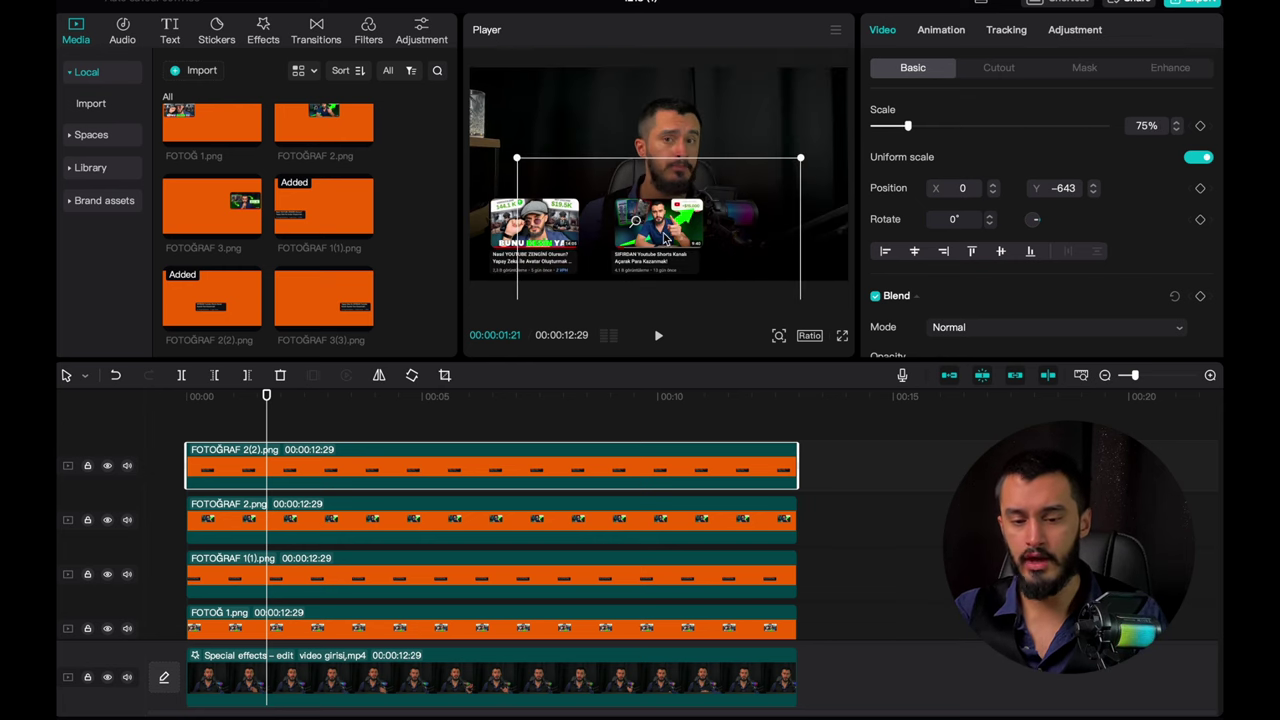
Step: Place FOTOĞRAF 3.png on a new top track from the start and extend it to 00:00:12:29
{"action": "left_click", "coordinate": [187, 422]}
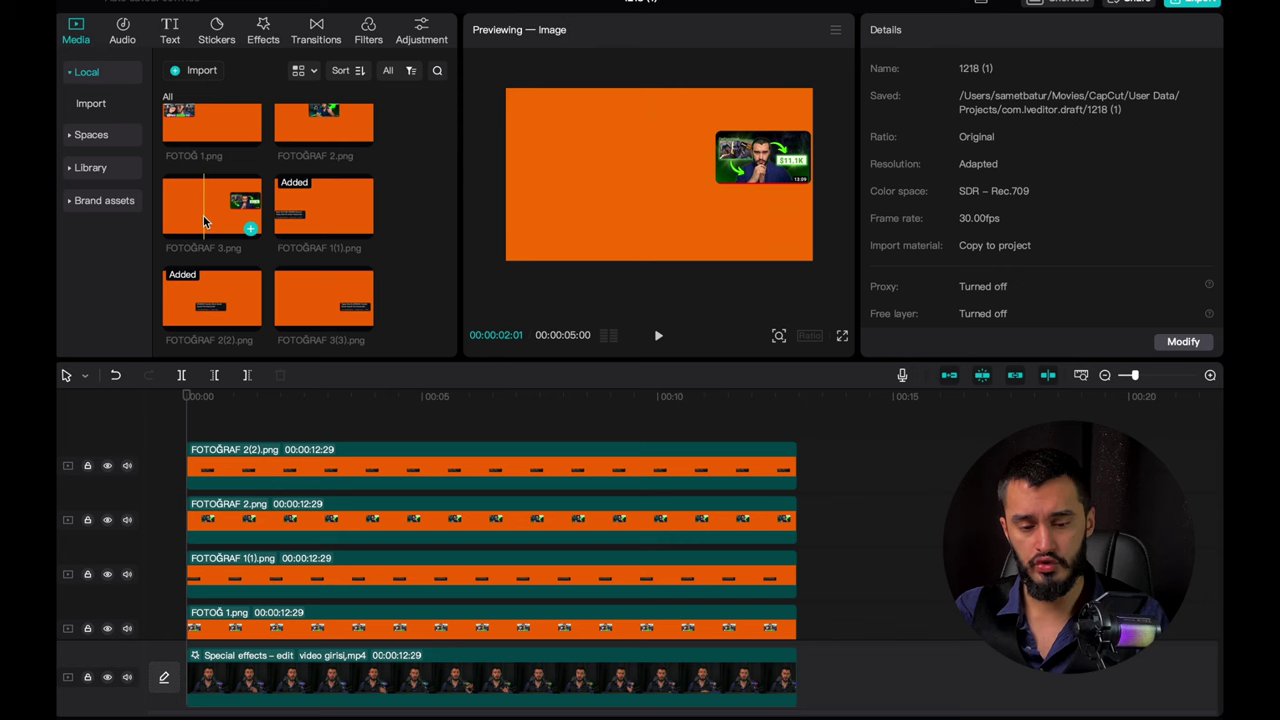
{"action": "left_click_drag", "start_coordinate": [203, 215], "coordinate": [225, 452]}
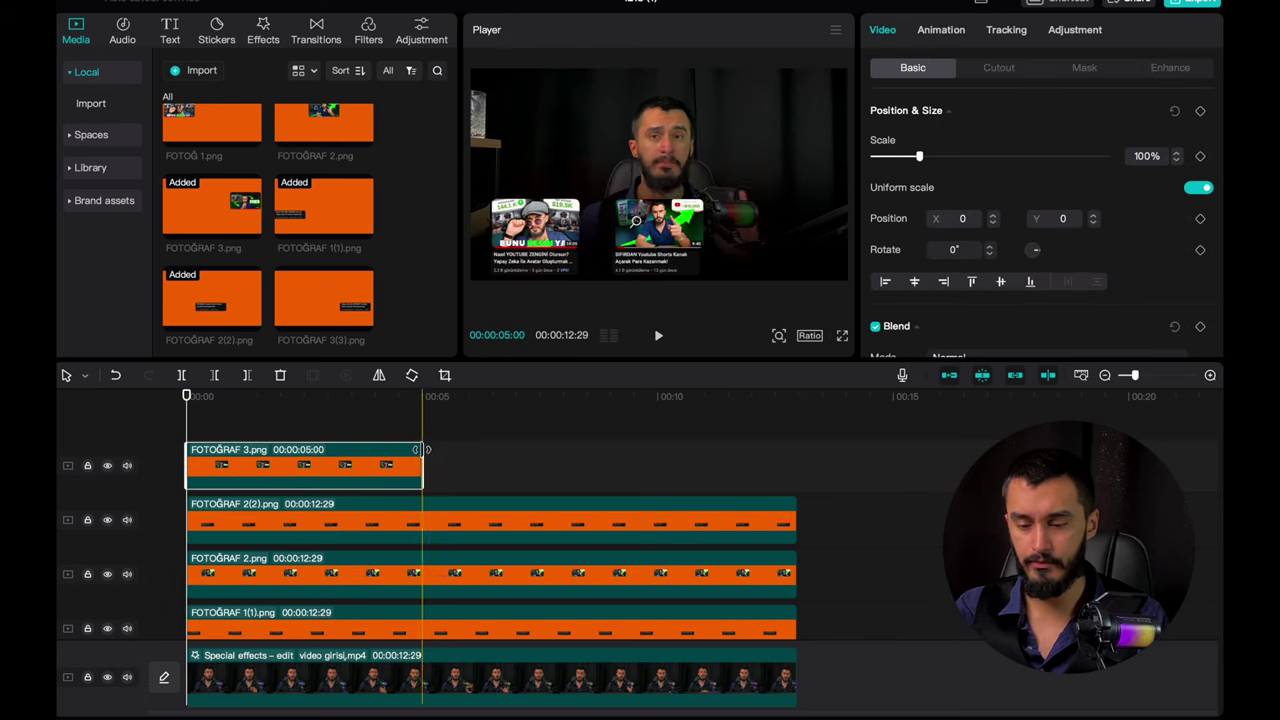
{"action": "left_click_drag", "start_coordinate": [418, 449], "coordinate": [797, 450]}
Step: Chroma-key the orange background out of the FOTOĞRAF 3.png overlay with strength 3
{"action": "left_click", "coordinate": [998, 67]}
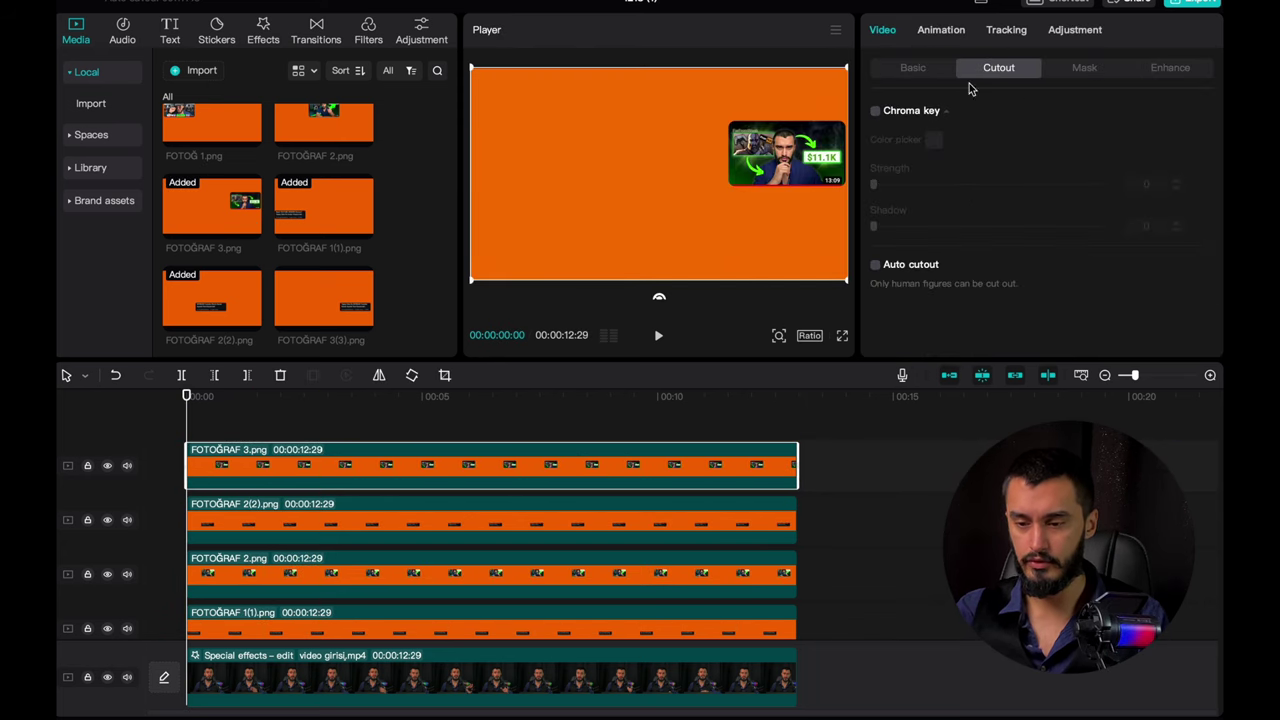
{"action": "left_click", "coordinate": [880, 111]}
{"action": "left_click", "coordinate": [933, 140]}
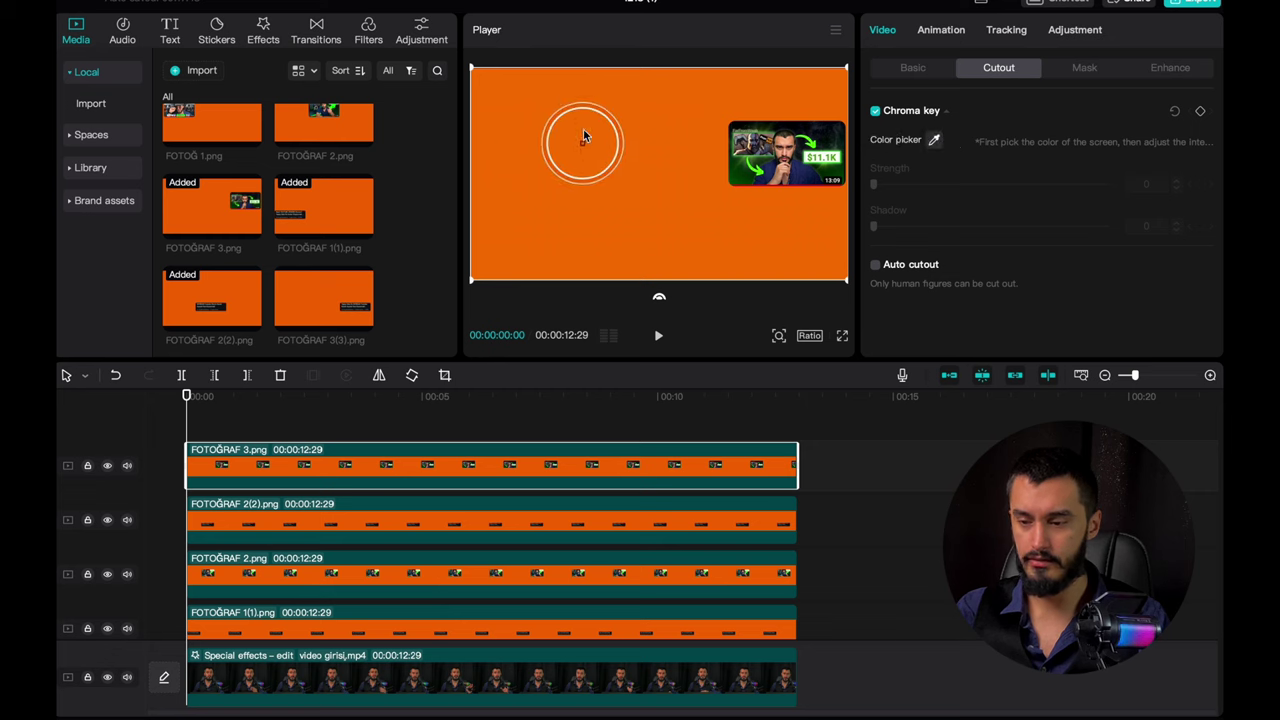
{"action": "left_click", "coordinate": [597, 124]}
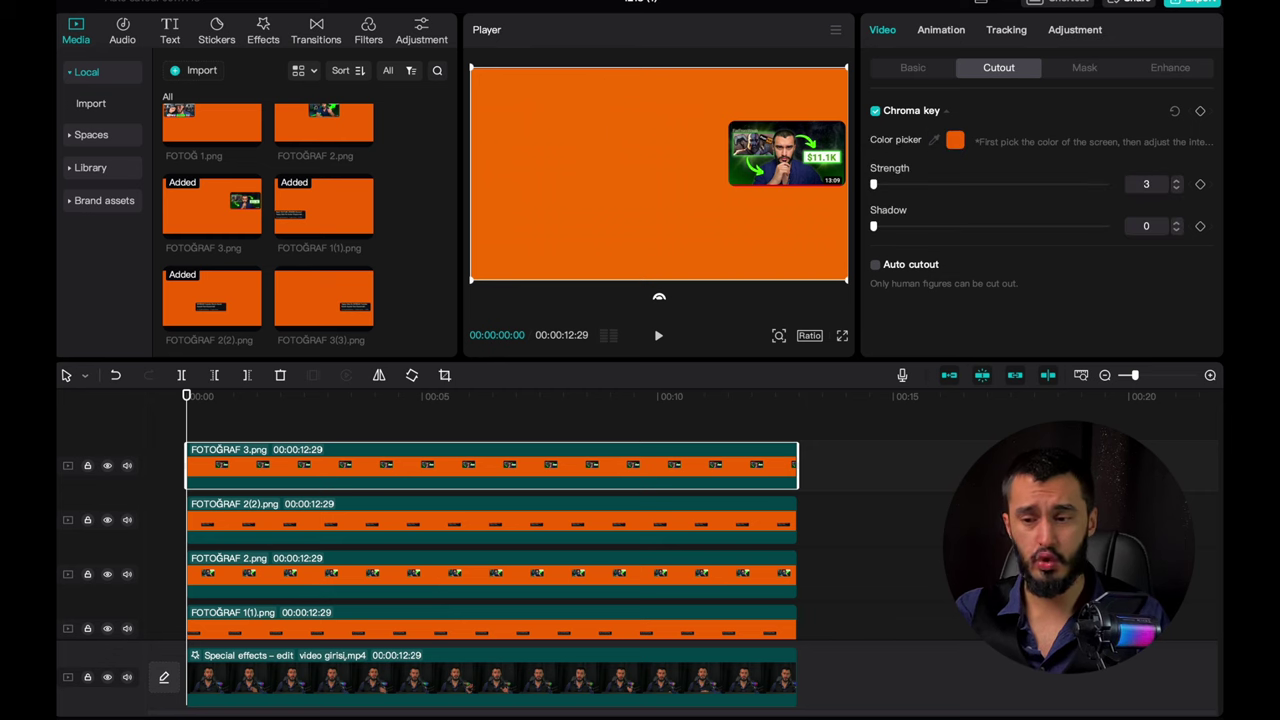
Step: Scale the FOTOĞRAF 3.png overlay to 75%
{"action": "left_click", "coordinate": [913, 67]}
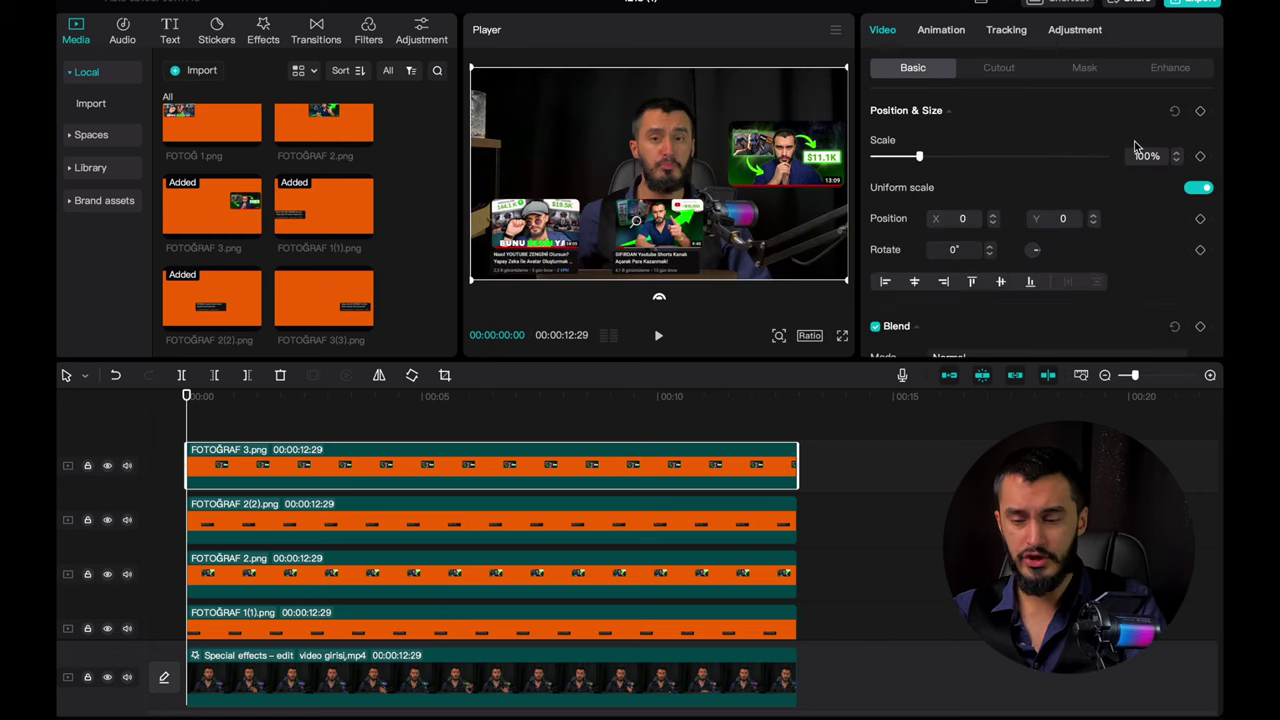
{"action": "double_click", "coordinate": [1146, 155]}
{"action": "type", "text": "75"}
{"action": "key", "text": "Return"}
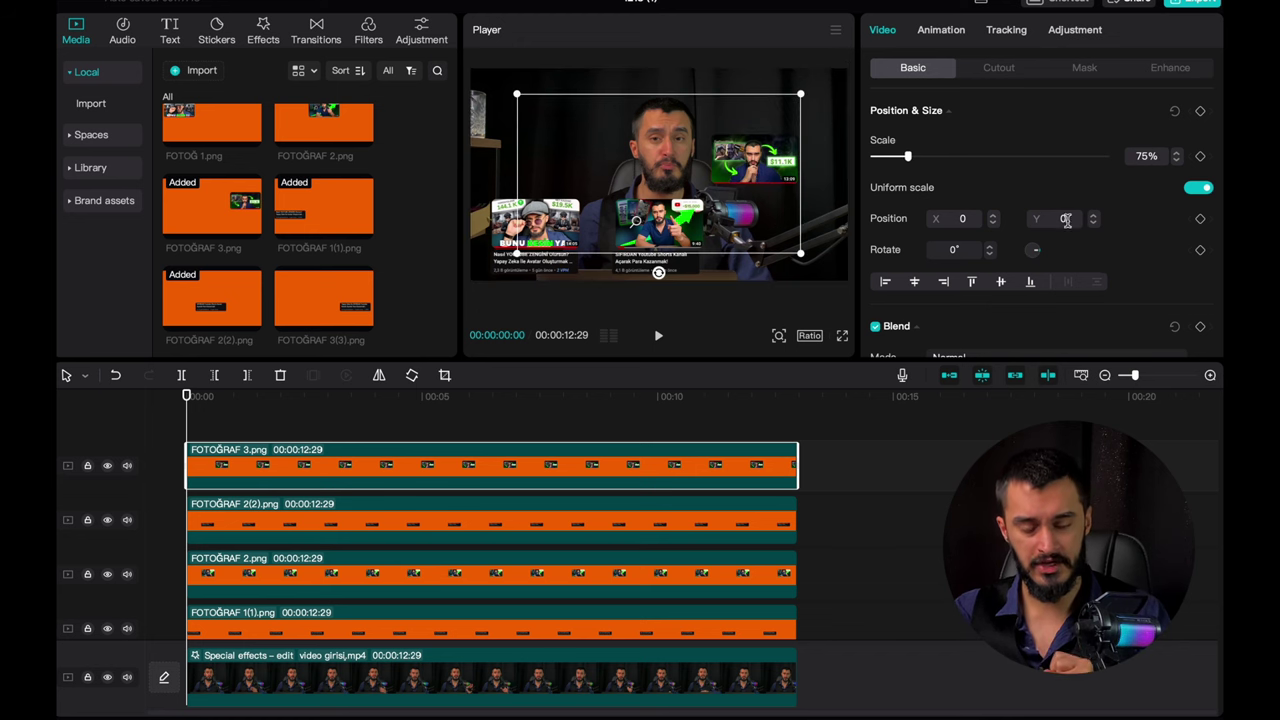
Step: Check the FOTOĞ 1.png overlay's position and set the FOTOĞRAF 3.png overlay's Y position to the same -659
{"action": "scroll", "coordinate": [402, 570], "scroll_direction": "down", "scroll_amount": 2}
{"action": "left_click", "coordinate": [398, 575]}
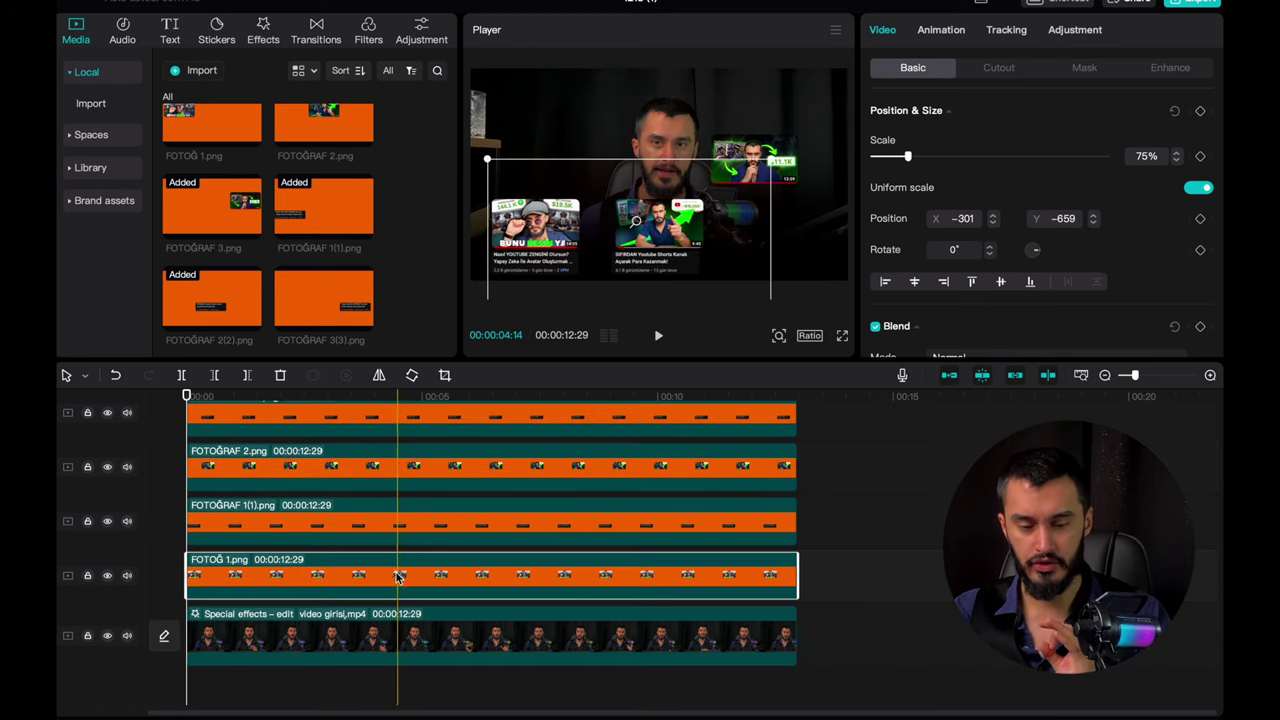
{"action": "scroll", "coordinate": [606, 489], "scroll_direction": "up", "scroll_amount": 1}
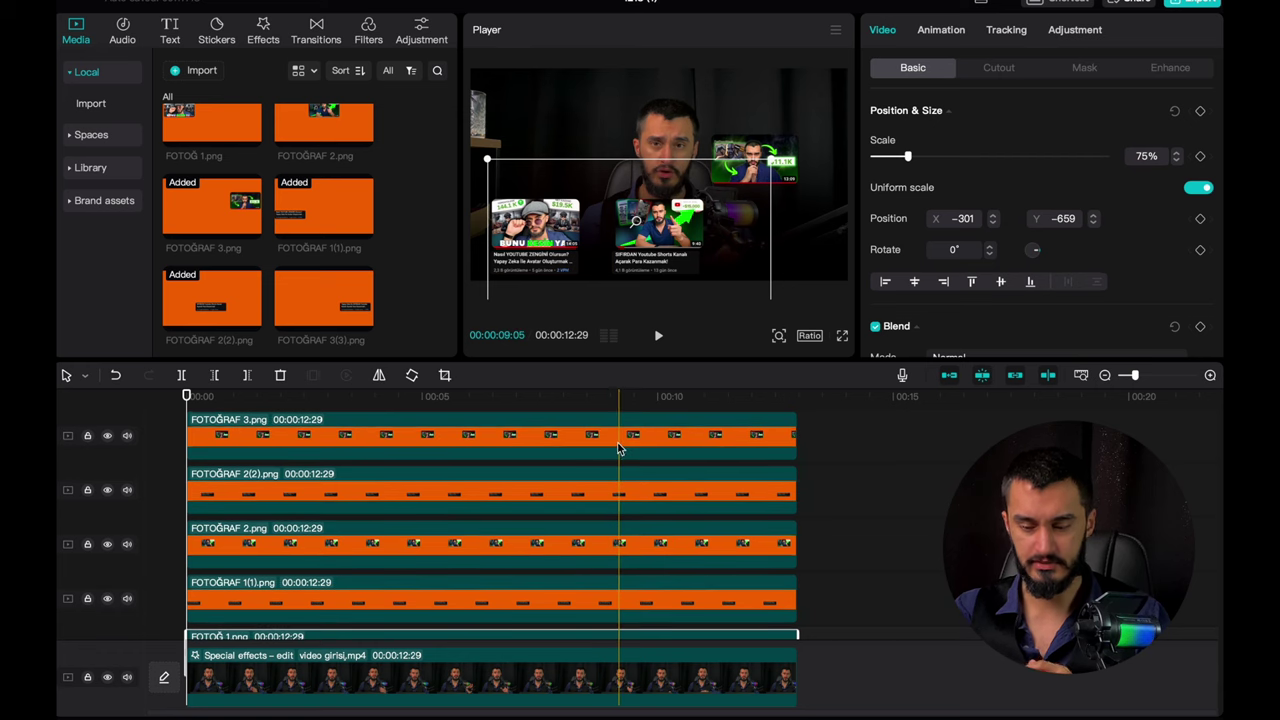
{"action": "left_click", "coordinate": [618, 449]}
{"action": "type", "text": "-659"}
{"action": "key", "text": "Return"}
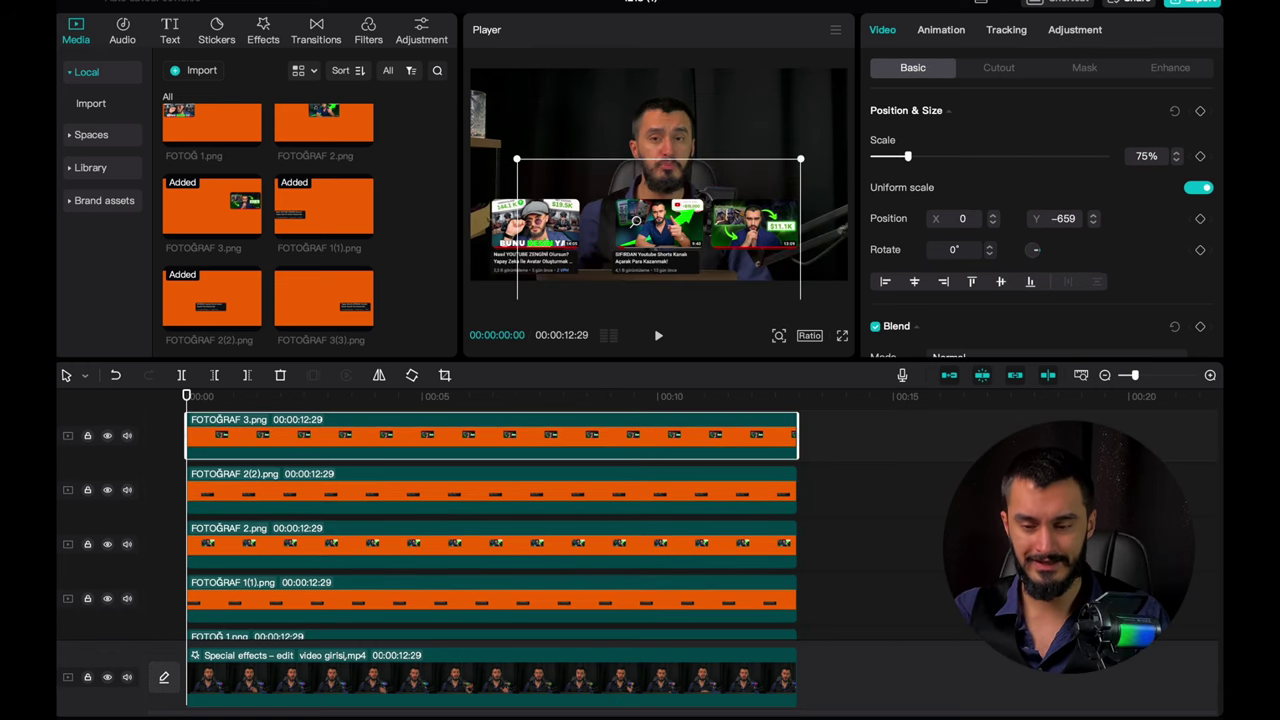
Step: Move the third thumbnail sideways away from the middle one to about X 309 and reset its Y position to -659
{"action": "left_click_drag", "start_coordinate": [744, 213], "coordinate": [763, 218]}
{"action": "double_click", "coordinate": [1068, 218]}
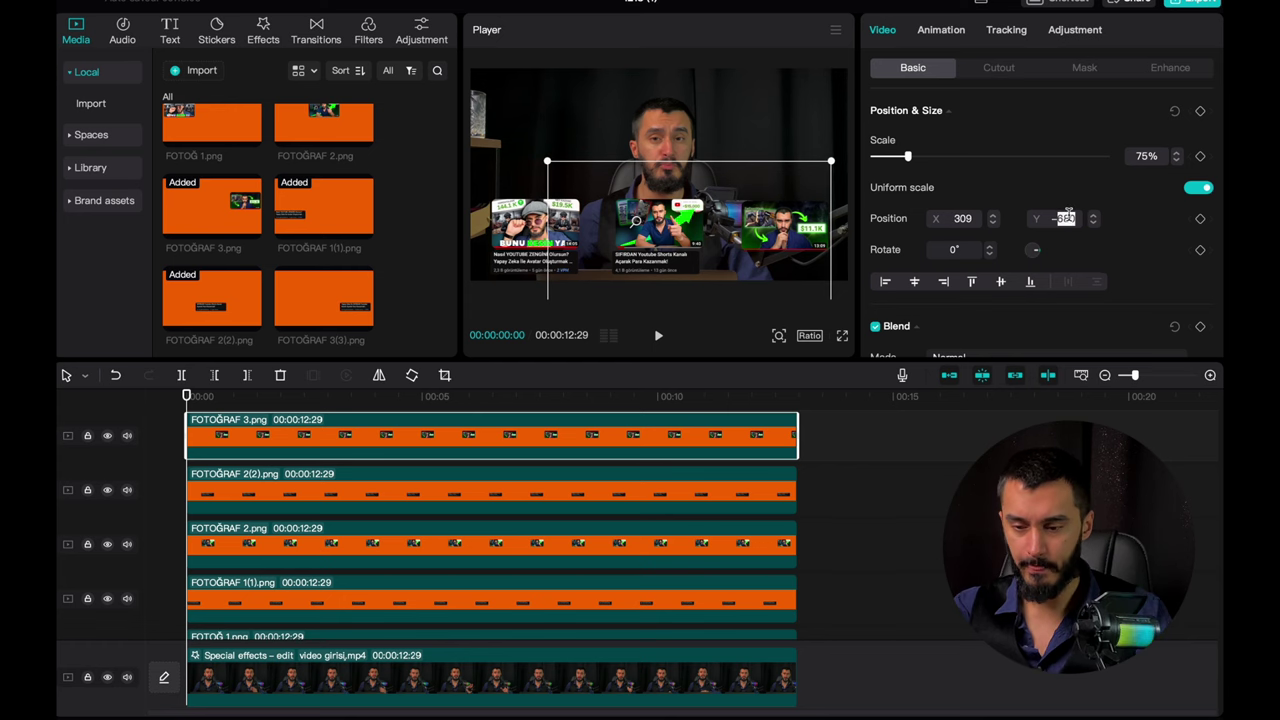
{"action": "type", "text": "659"}
{"action": "key", "text": "Return"}
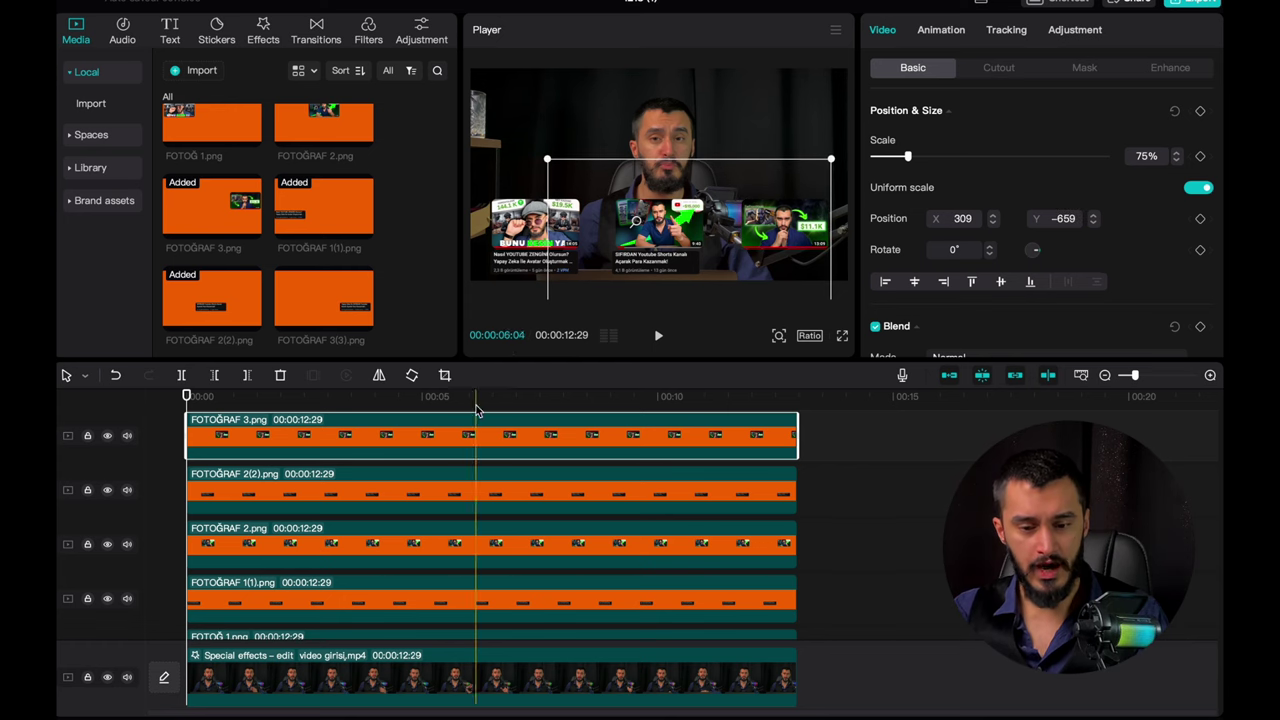
Step: Place FOTOĞRAF 3(3).png on a new top track from the start and extend it to 00:00:12:29
{"action": "scroll", "coordinate": [420, 492], "scroll_direction": "up", "scroll_amount": 1}
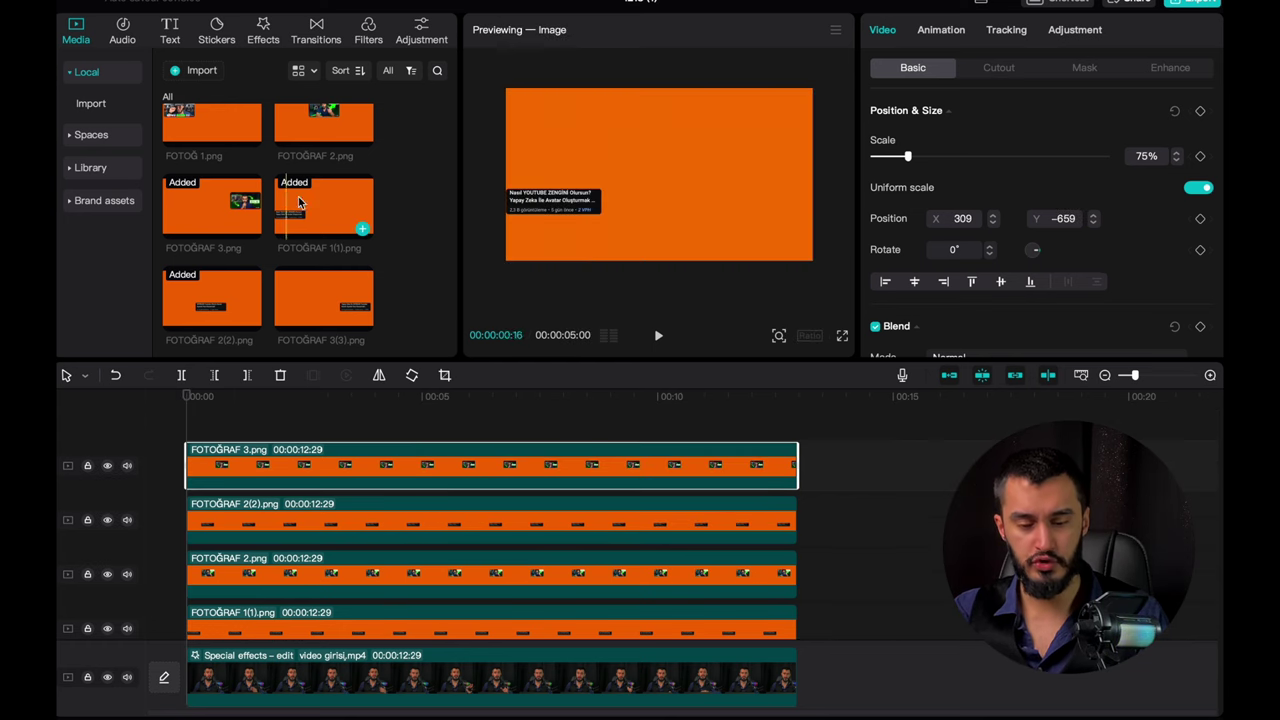
{"action": "left_click_drag", "start_coordinate": [333, 320], "coordinate": [192, 423]}
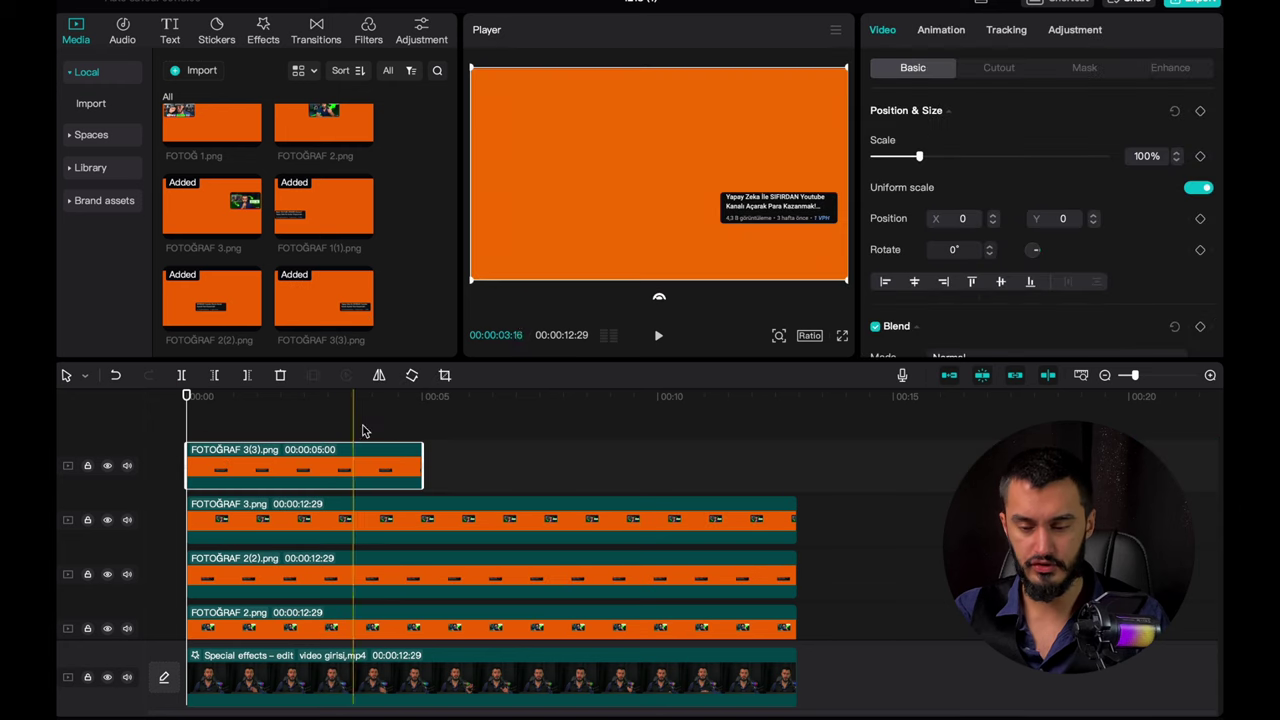
{"action": "left_click_drag", "start_coordinate": [422, 430], "coordinate": [798, 401]}
Step: Chroma-key the orange background out of the FOTOĞRAF 3(3).png overlay with strength 3
{"action": "left_click", "coordinate": [990, 68]}
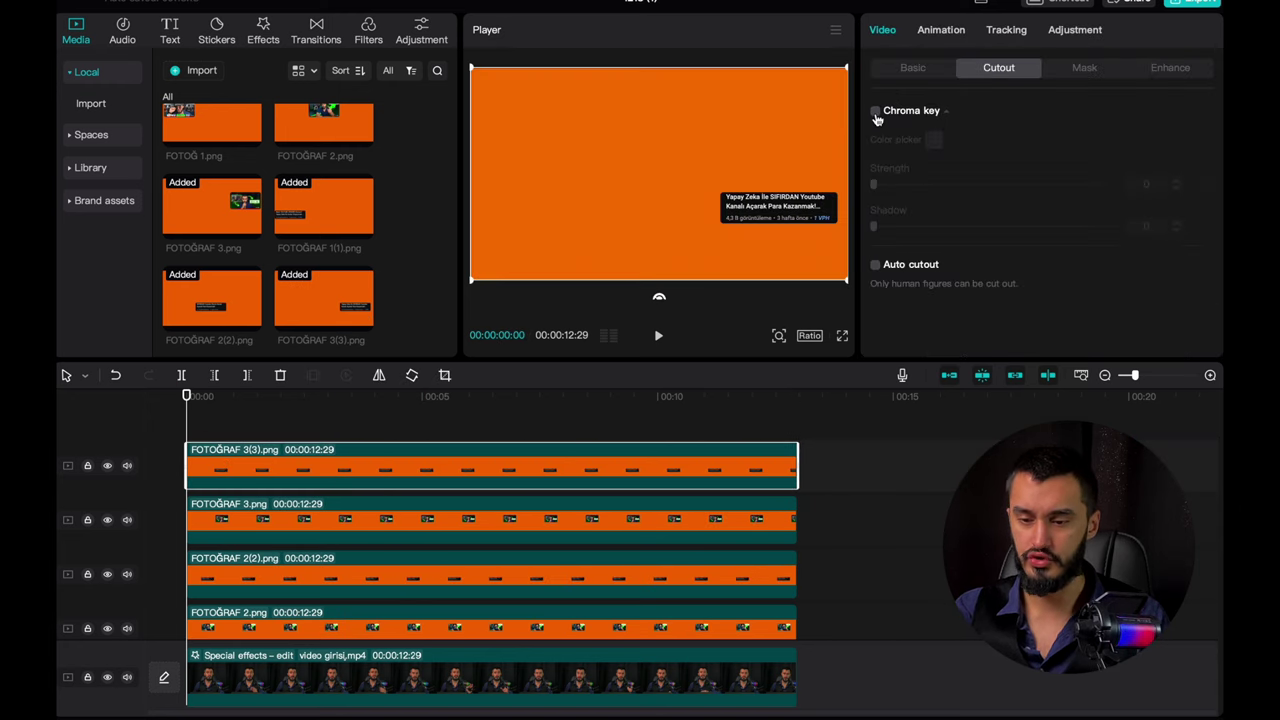
{"action": "left_click", "coordinate": [875, 111]}
{"action": "left_click", "coordinate": [933, 140]}
{"action": "left_click", "coordinate": [723, 143]}
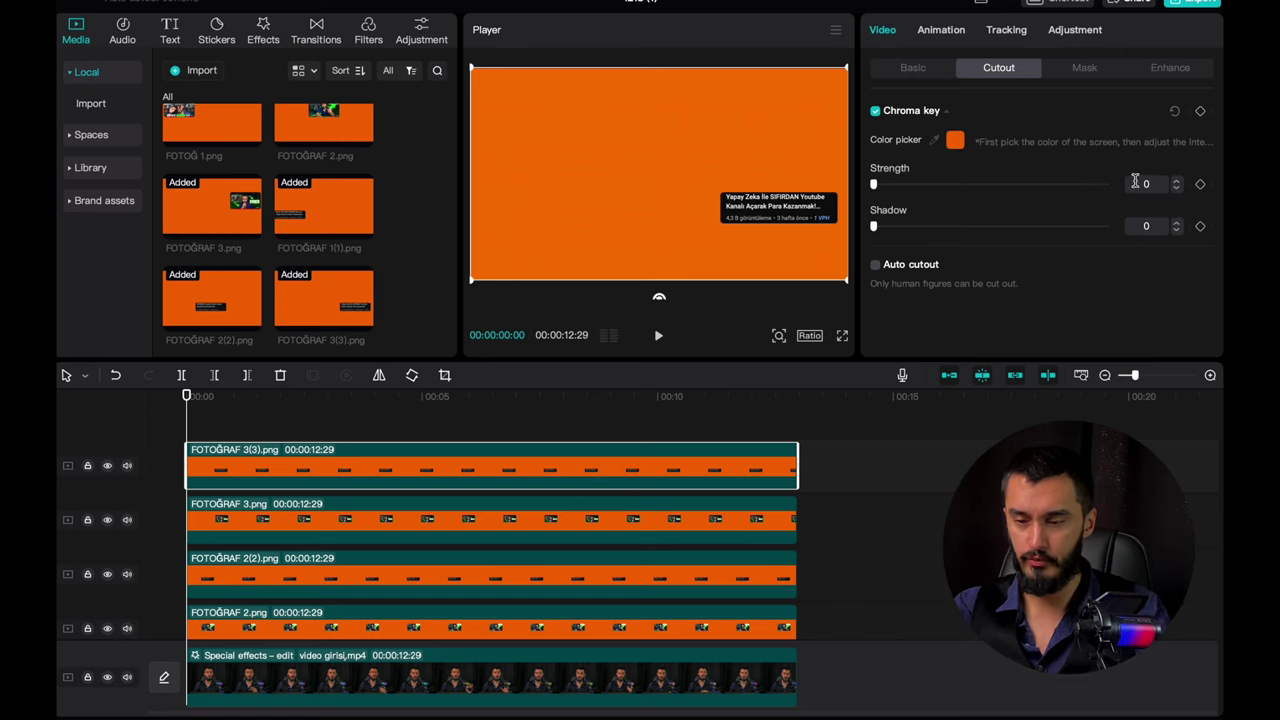
{"action": "type", "text": "3"}
{"action": "key", "text": "Return"}
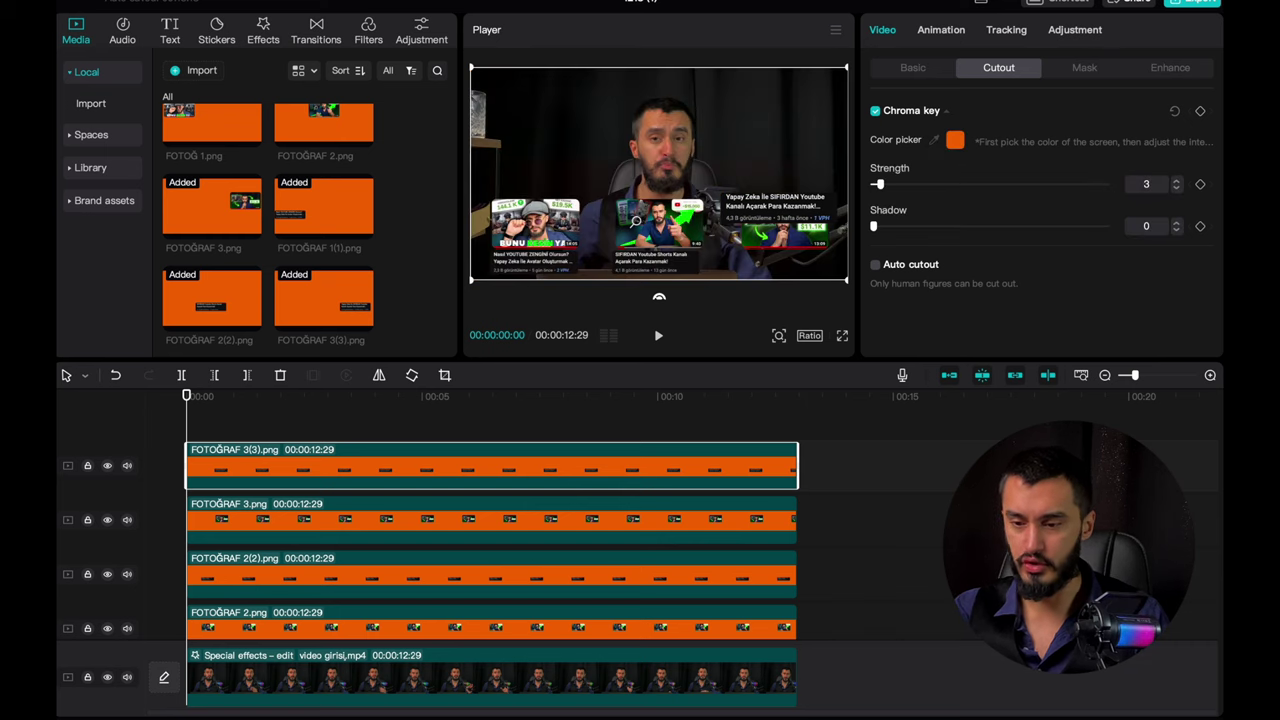
Step: Scale the FOTOĞRAF 3(3).png overlay to 75%
{"action": "left_click", "coordinate": [905, 68]}
{"action": "type", "text": "75"}
{"action": "key", "text": "Return"}
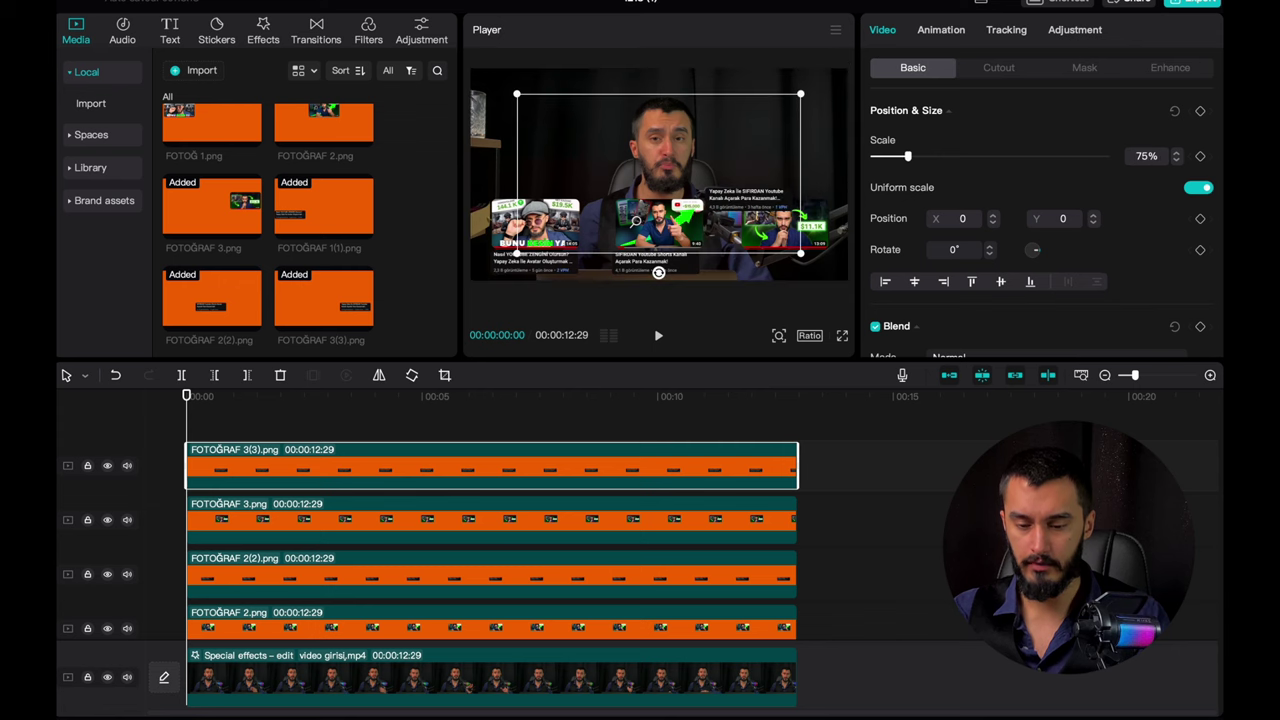
Step: Check the FOTOĞRAF 1(1).png title's position and set the FOTOĞRAF 3(3).png title's Y position to the same -643
{"action": "scroll", "coordinate": [455, 560], "scroll_direction": "down", "scroll_amount": 2}
{"action": "left_click", "coordinate": [455, 565]}
{"action": "key", "text": "Home"}
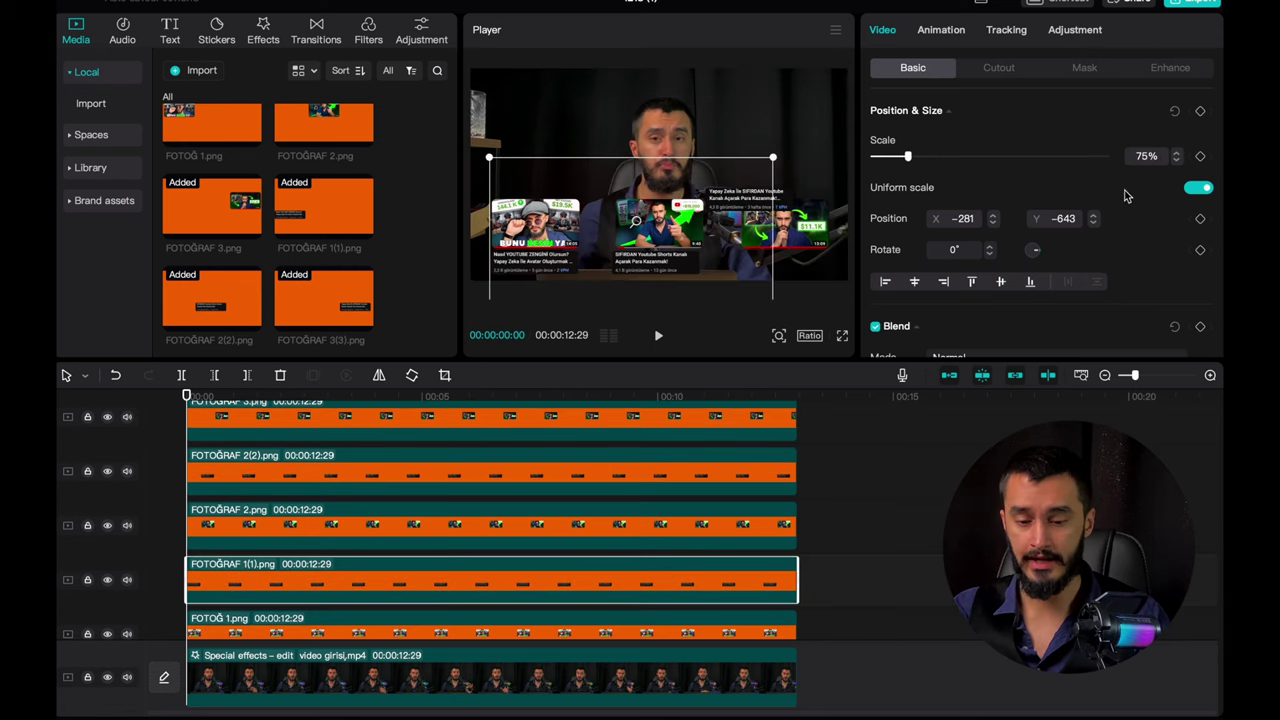
{"action": "scroll", "coordinate": [690, 500], "scroll_direction": "up", "scroll_amount": 2}
{"action": "left_click", "coordinate": [643, 465]}
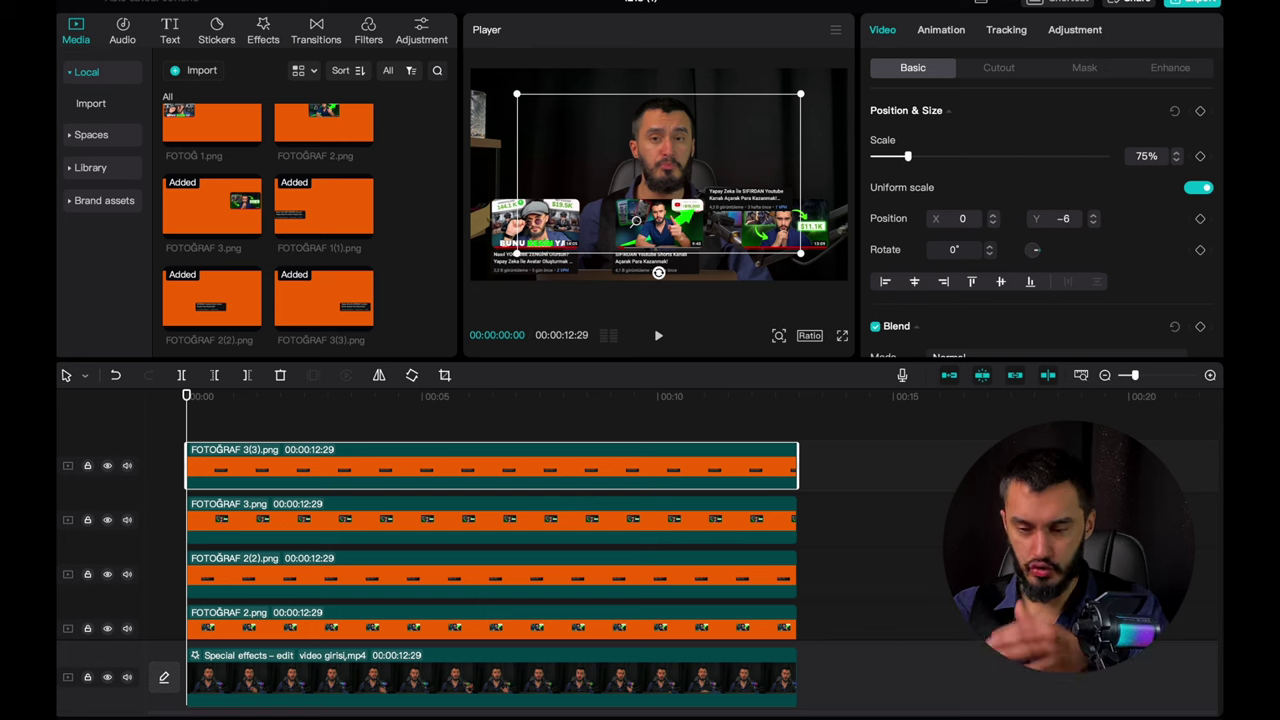
{"action": "type", "text": "-643"}
{"action": "key", "text": "Return"}
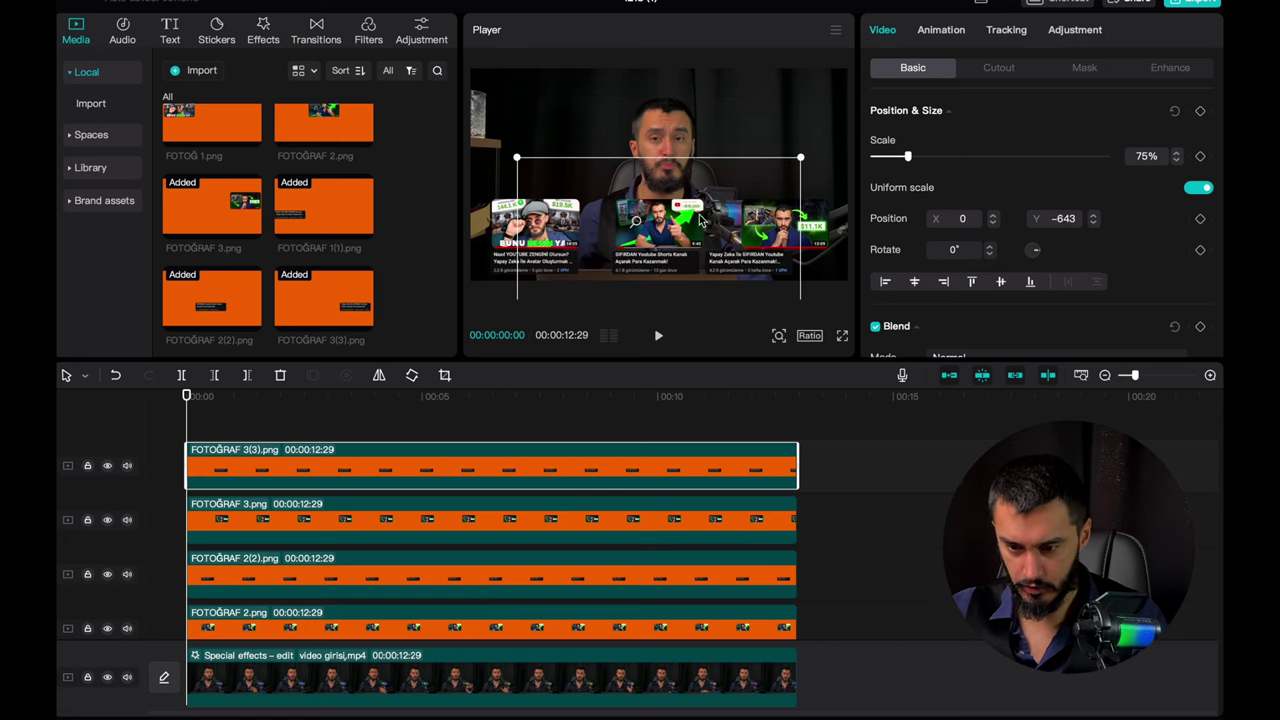
Step: Move the third title sideways under the third thumbnail to about X 384 and reset its Y position to -643
{"action": "left_click_drag", "start_coordinate": [700, 220], "coordinate": [736, 221]}
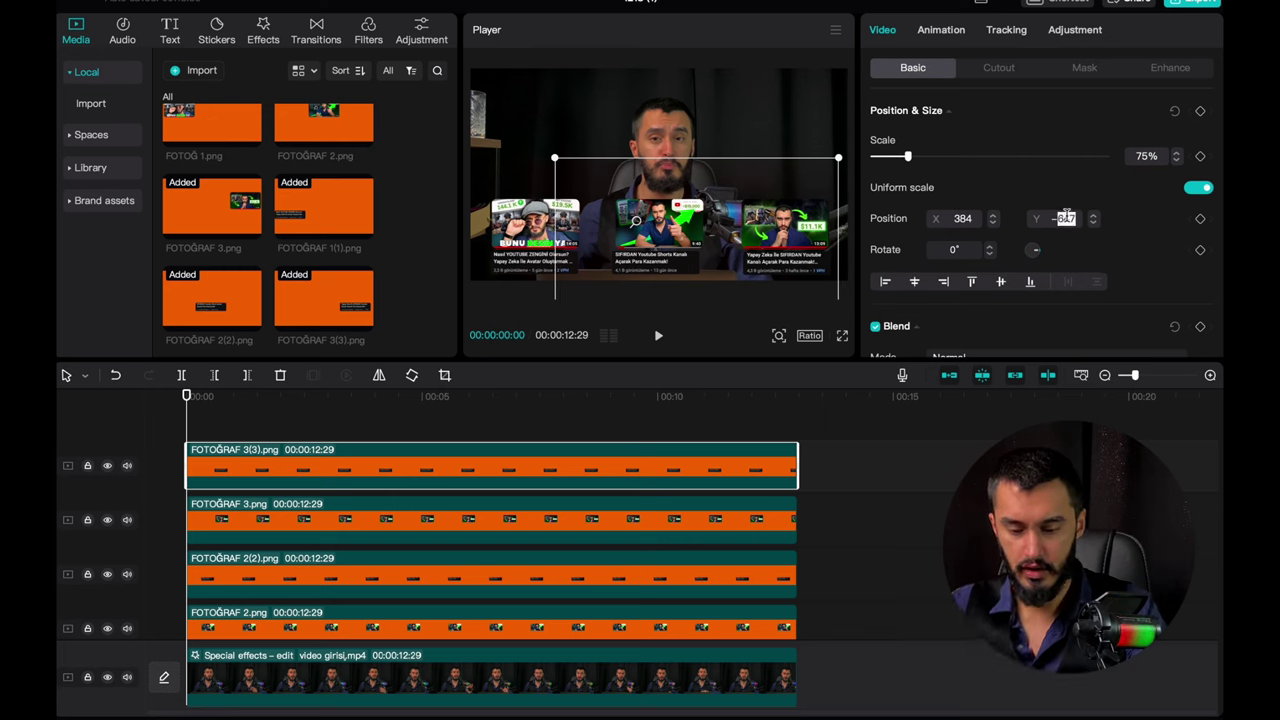
{"action": "type", "text": "-543"}
{"action": "key", "text": "Return"}
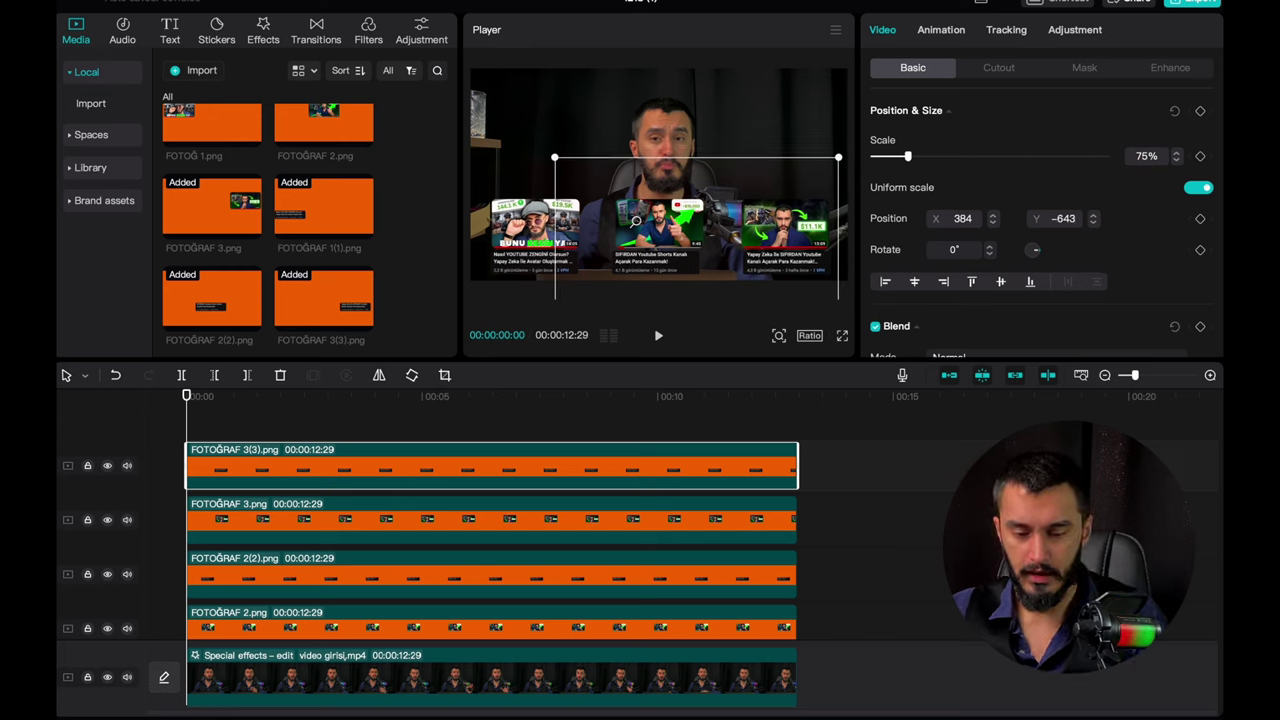
Step: Preview the arranged thumbnails and titles in full screen at 00:00:02:10
{"action": "left_click", "coordinate": [297, 400]}
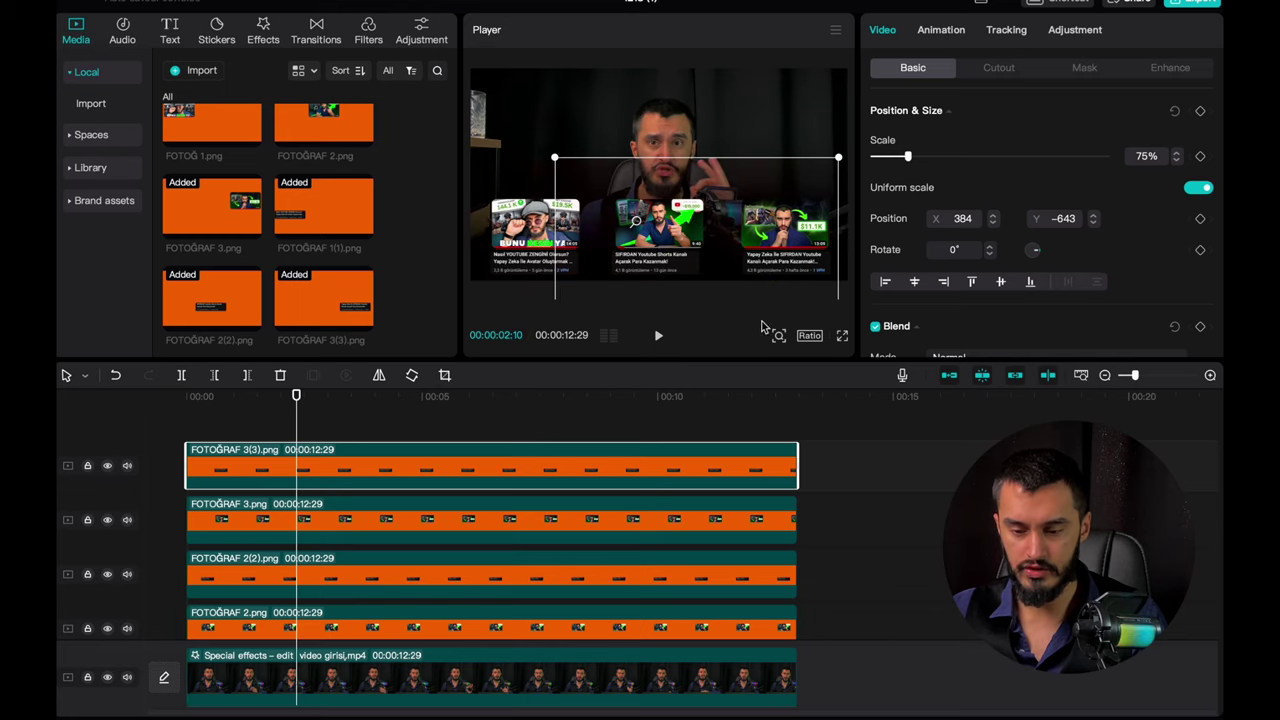
{"action": "left_click", "coordinate": [838, 337]}
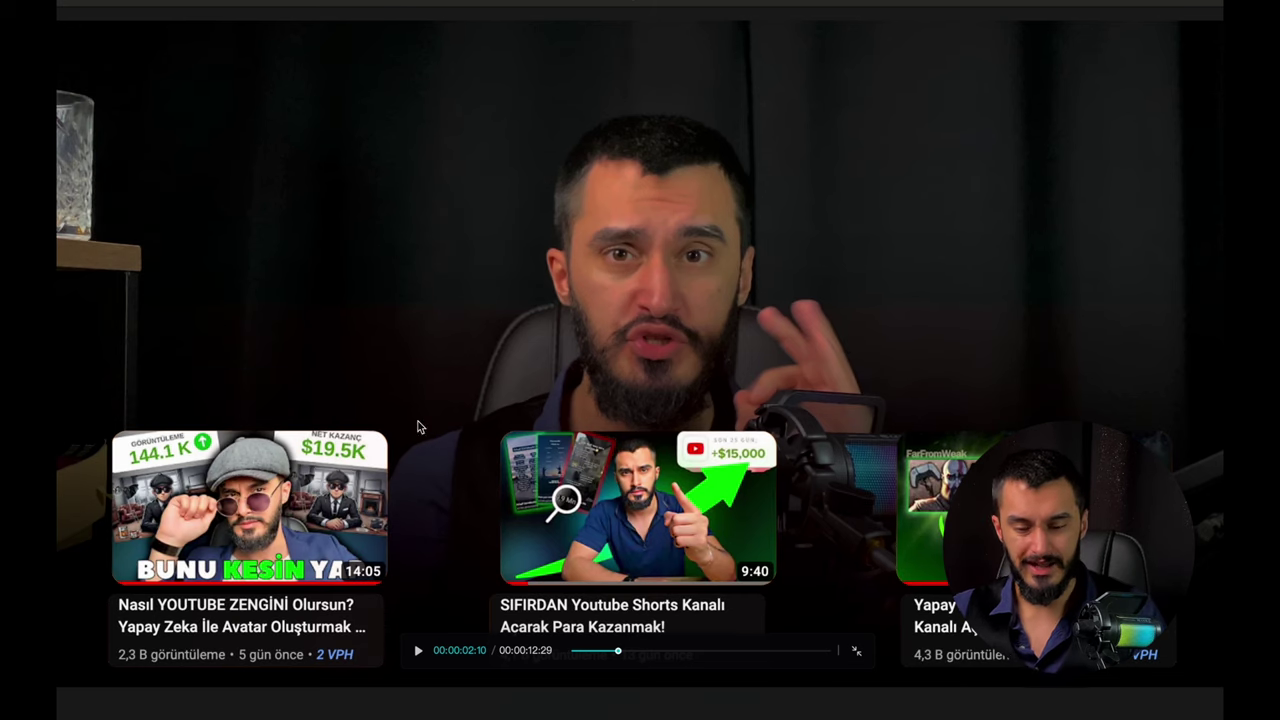
Step: Leave the full-screen preview and combine FOTOĞ 1.png with its title FOTOĞRAF 1(1).png into one compound clip
{"action": "key", "text": "Escape"}
{"action": "scroll", "coordinate": [292, 540], "scroll_direction": "down", "scroll_amount": 3}
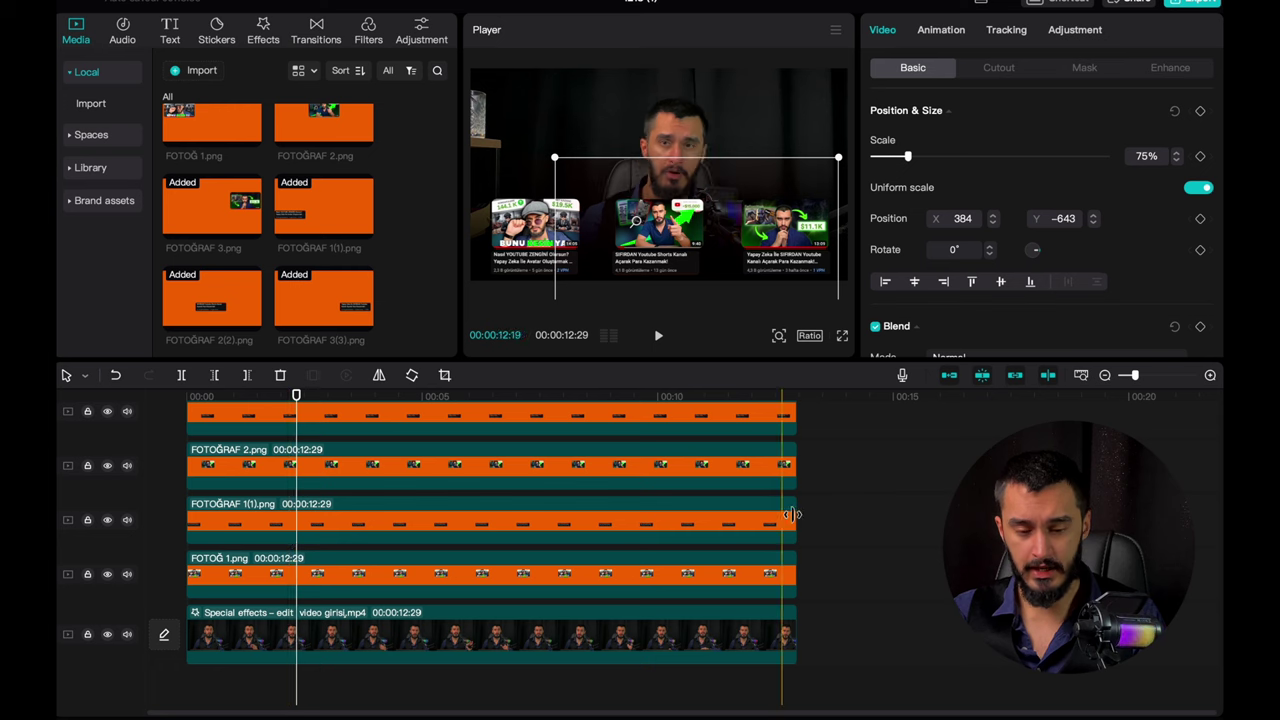
{"action": "left_click", "coordinate": [729, 542]}
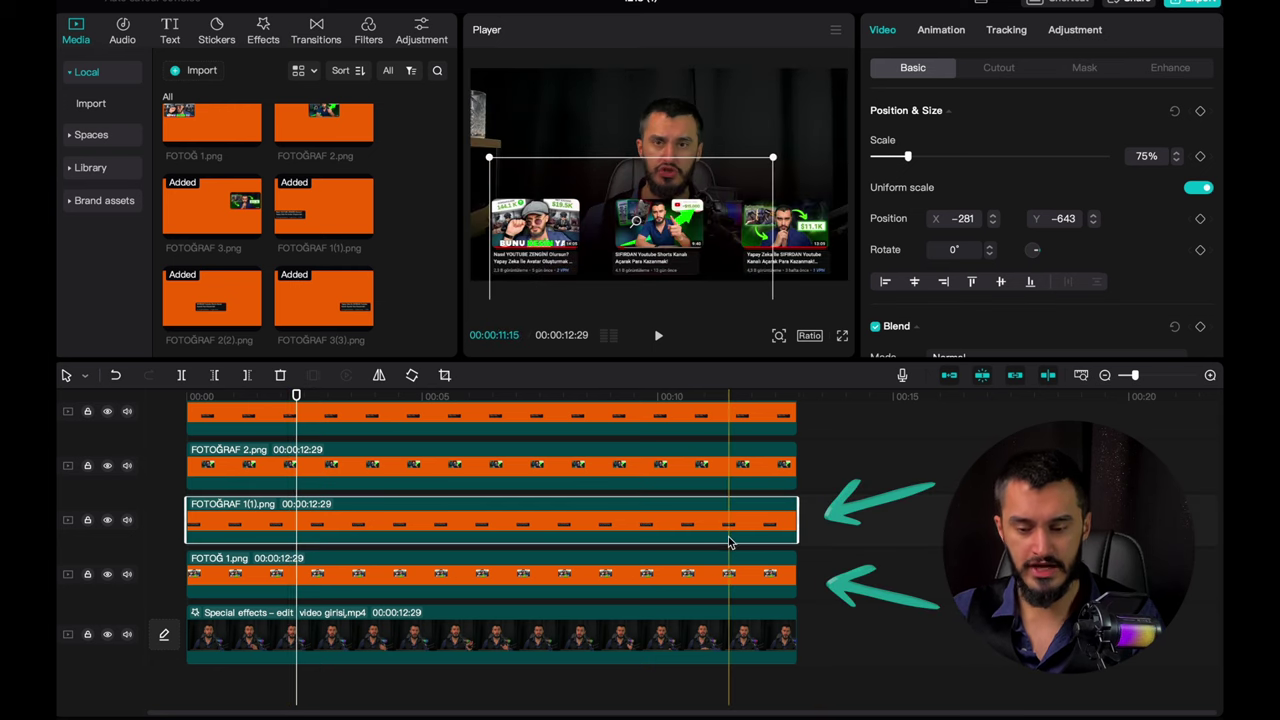
{"action": "left_click", "coordinate": [704, 582]}
{"action": "left_click", "coordinate": [709, 548]}
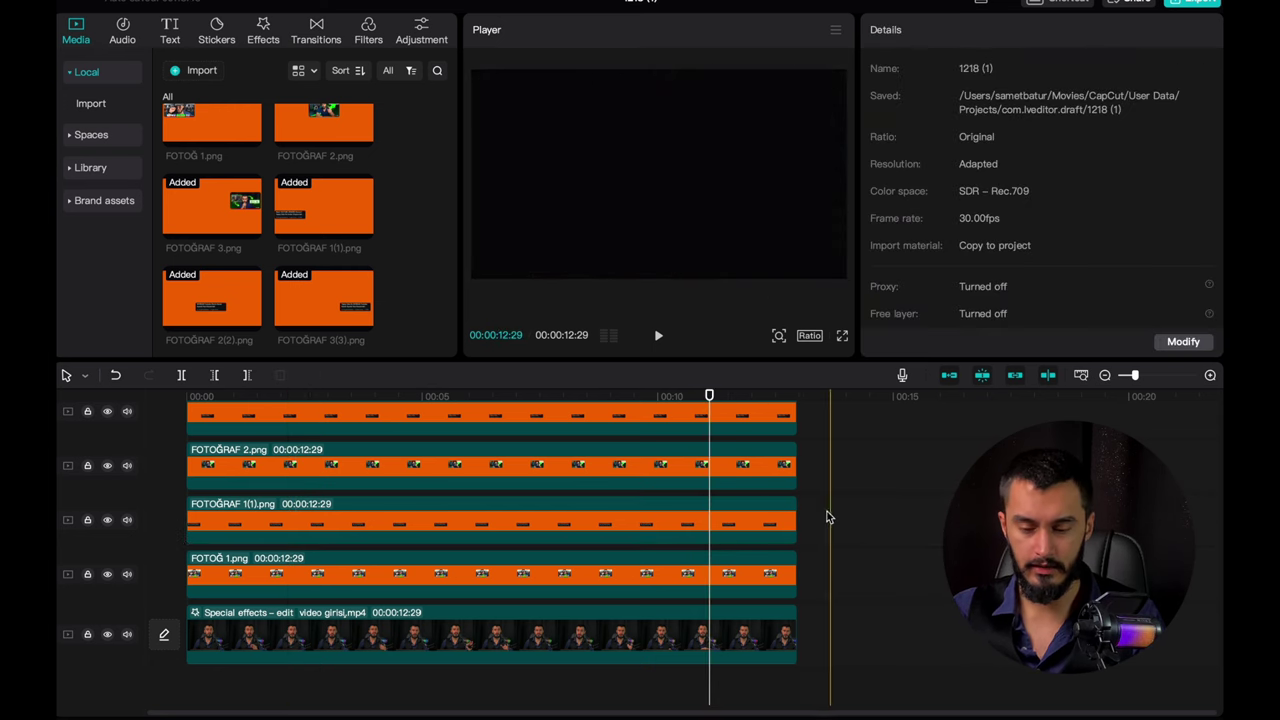
{"action": "left_click_drag", "start_coordinate": [822, 518], "coordinate": [684, 588]}
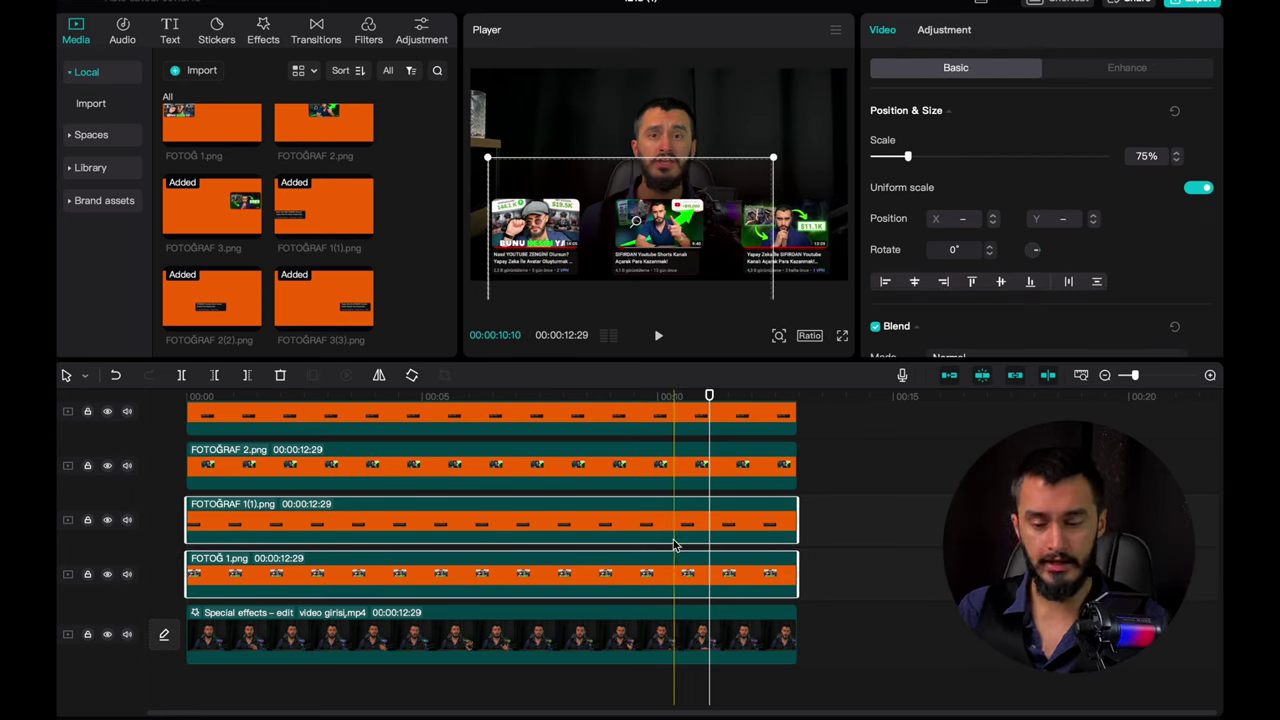
{"action": "right_click", "coordinate": [674, 543]}
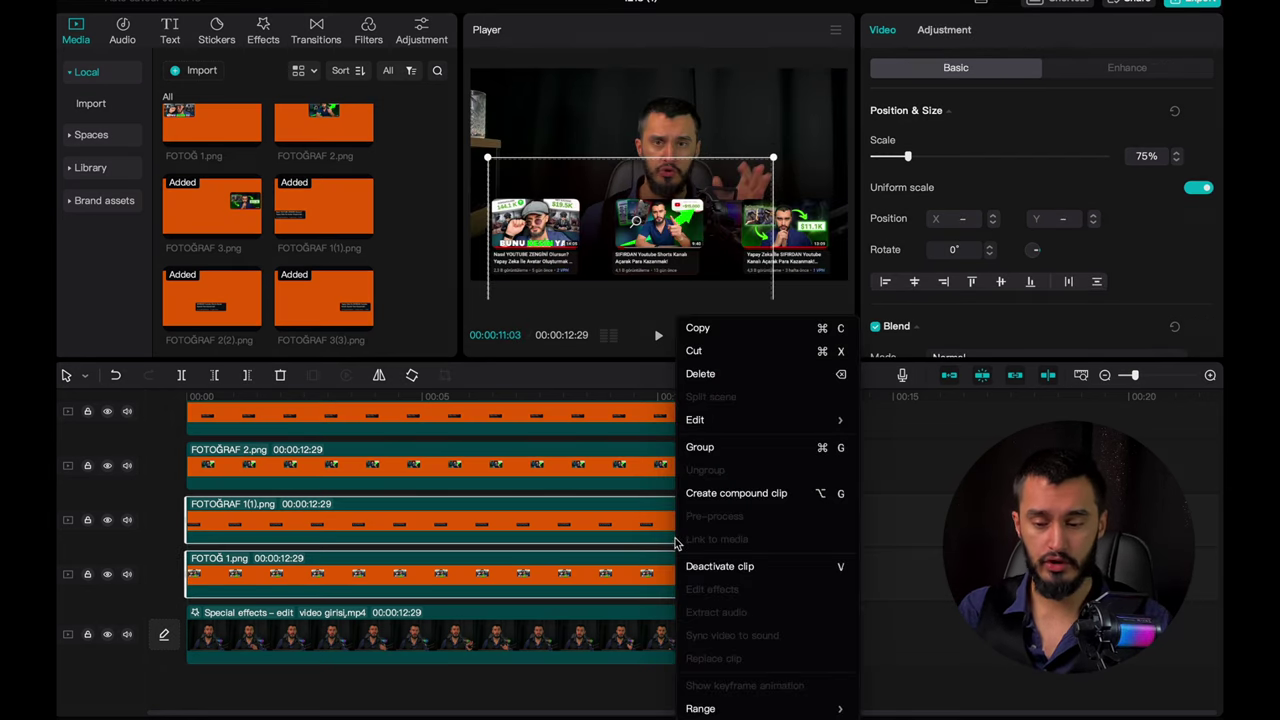
{"action": "left_click", "coordinate": [722, 494]}
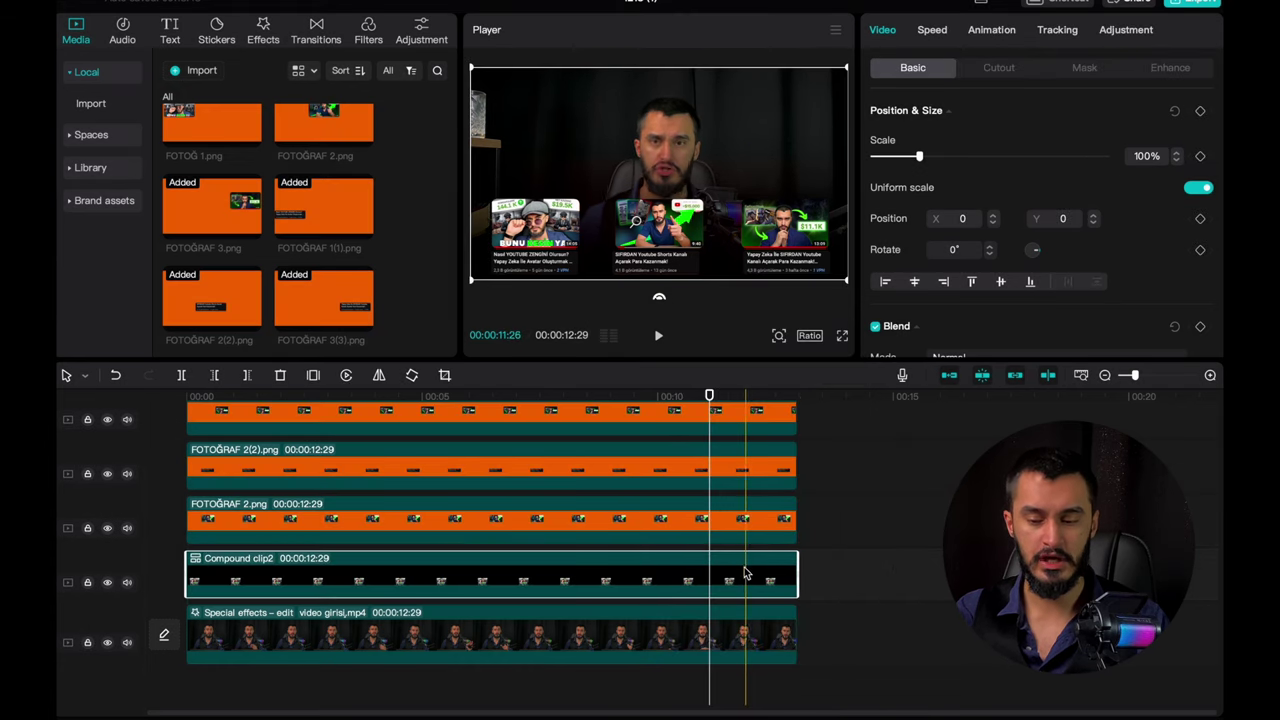
Step: Combine FOTOĞRAF 2.png and its title FOTOĞRAF 2(2).png into one compound clip
{"action": "left_click", "coordinate": [835, 482]}
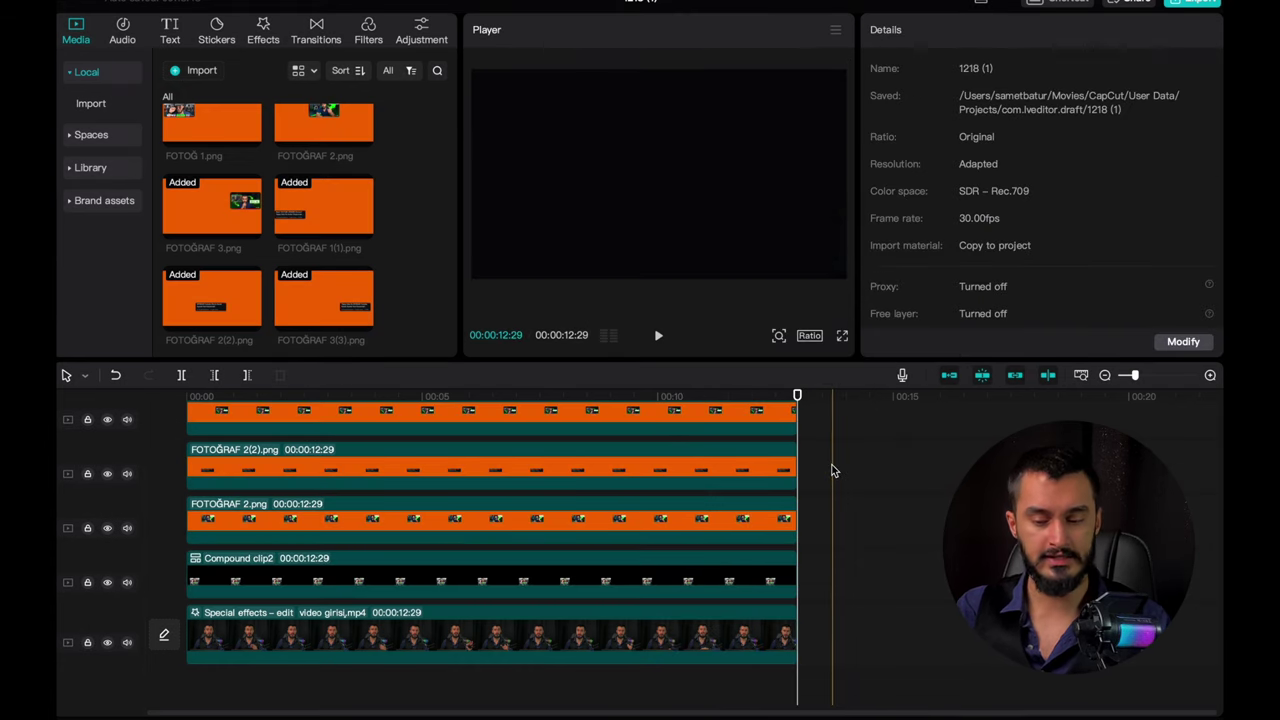
{"action": "left_click_drag", "start_coordinate": [834, 478], "coordinate": [665, 523]}
{"action": "right_click", "coordinate": [665, 523]}
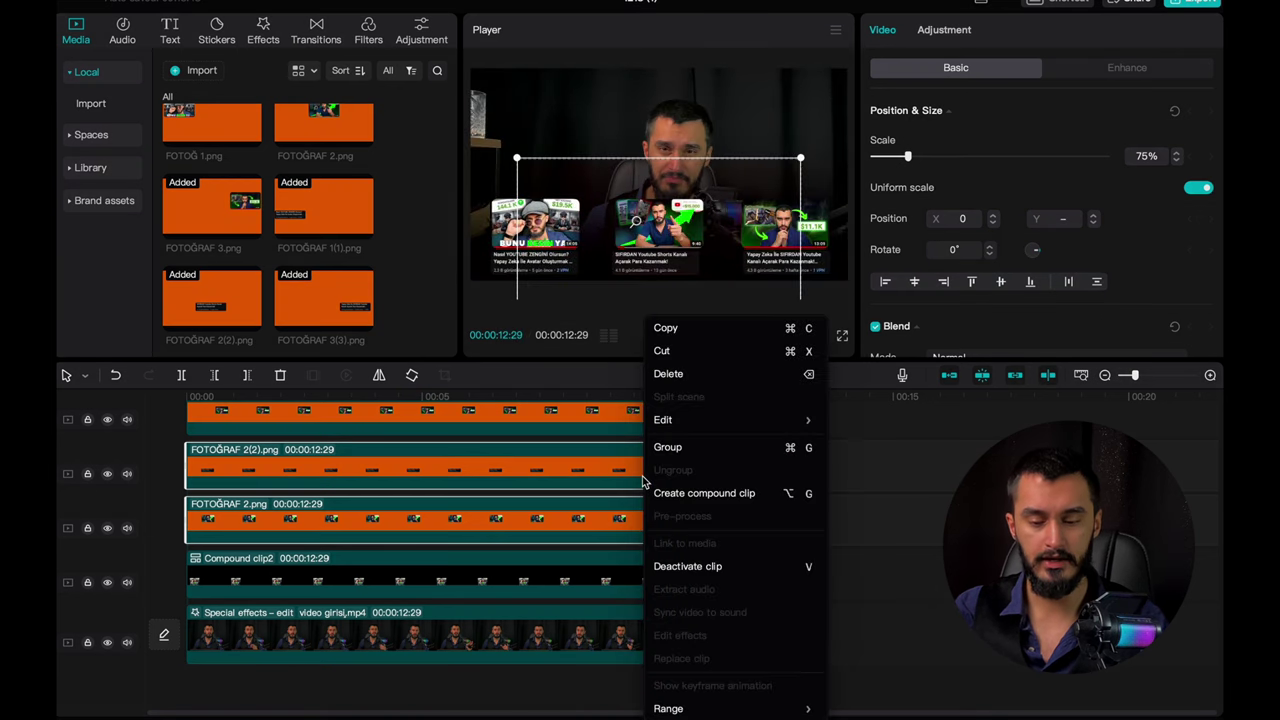
{"action": "left_click", "coordinate": [674, 491]}
Step: Combine FOTOĞRAF 3.png and its title FOTOĞRAF 3(3).png into one compound clip
{"action": "scroll", "coordinate": [676, 498], "scroll_direction": "up", "scroll_amount": 2}
{"action": "left_click_drag", "start_coordinate": [873, 432], "coordinate": [690, 512]}
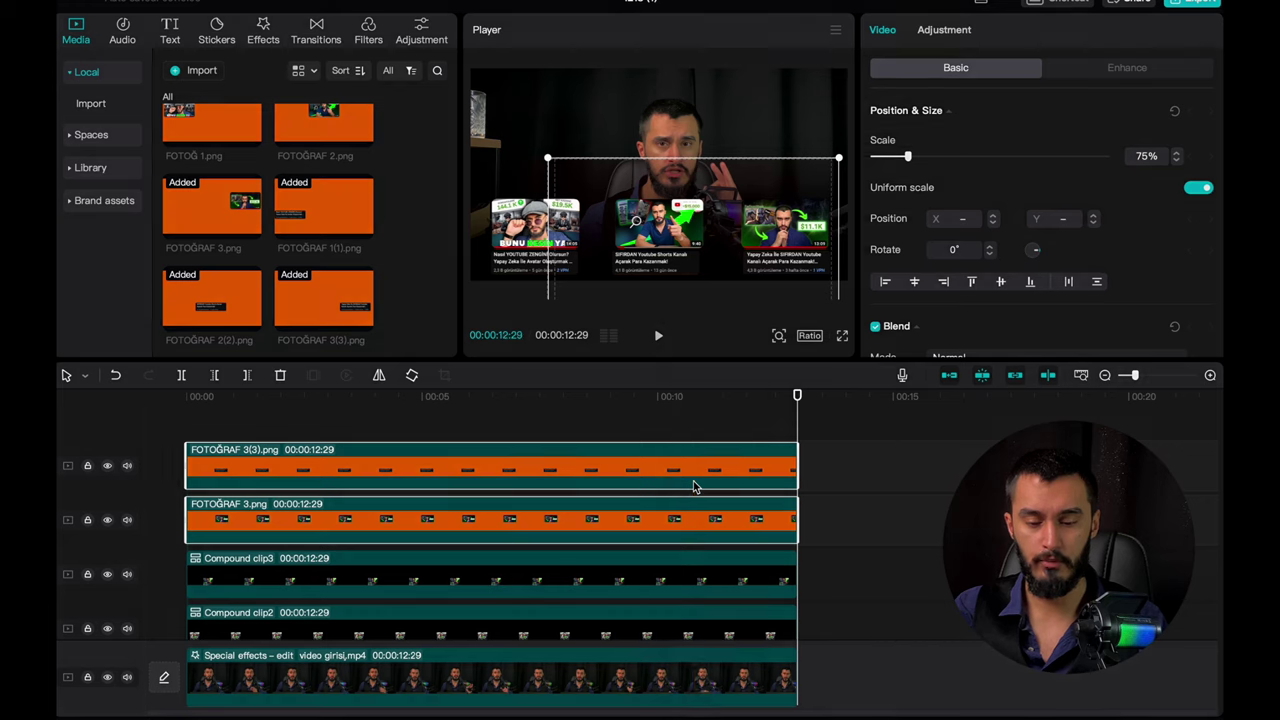
{"action": "right_click", "coordinate": [694, 486]}
{"action": "left_click", "coordinate": [720, 496]}
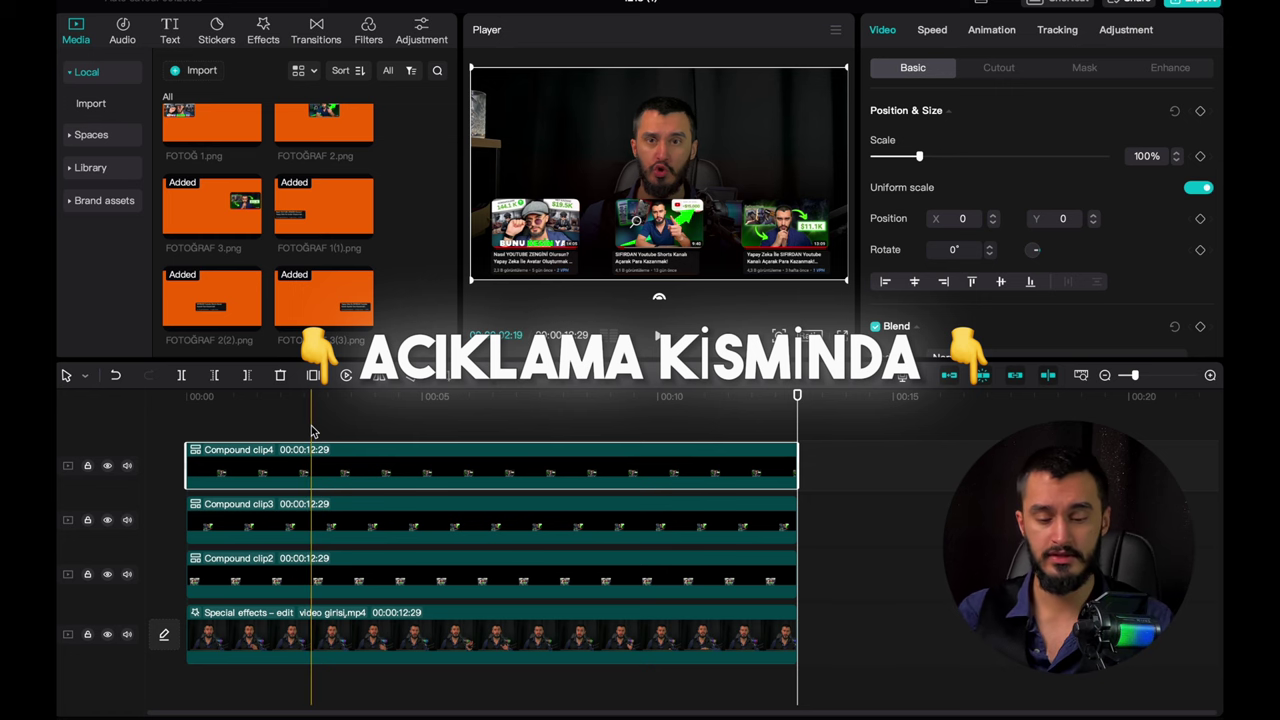
Step: Apply the Slide Up entrance animation to Compound clip2 and set its duration to 1.1 s
{"action": "left_click", "coordinate": [312, 585]}
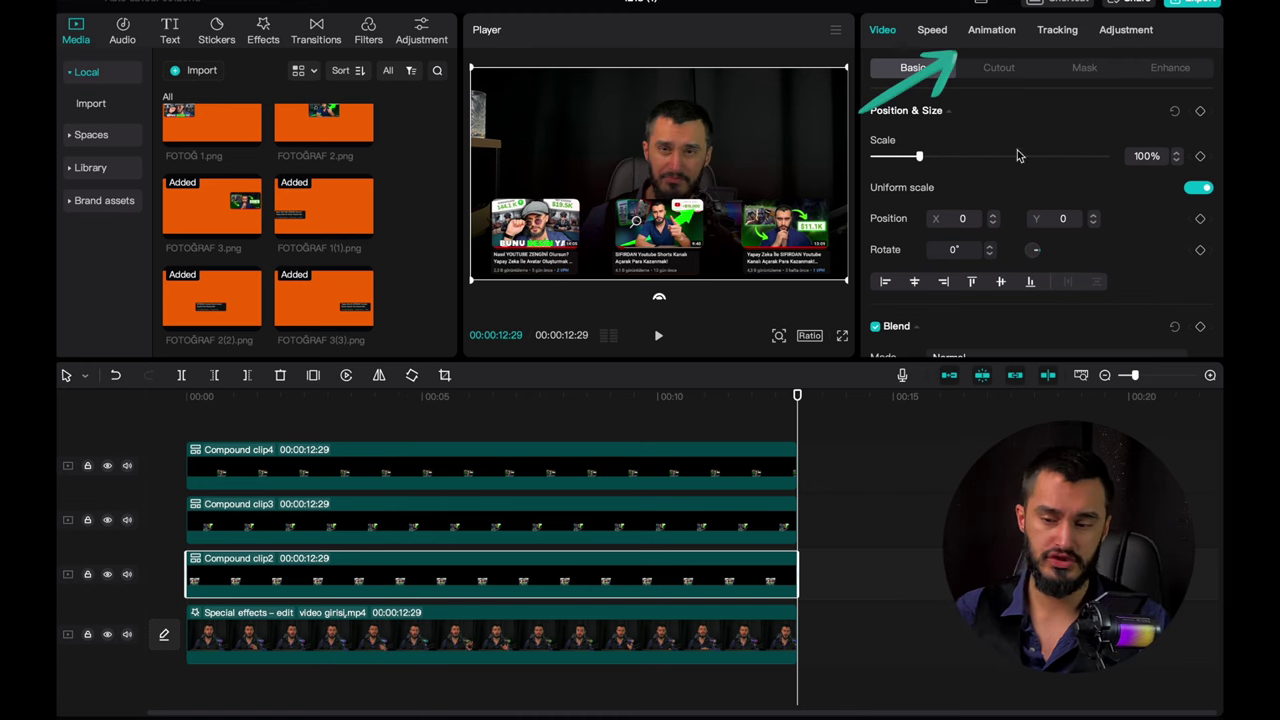
{"action": "left_click", "coordinate": [1008, 34]}
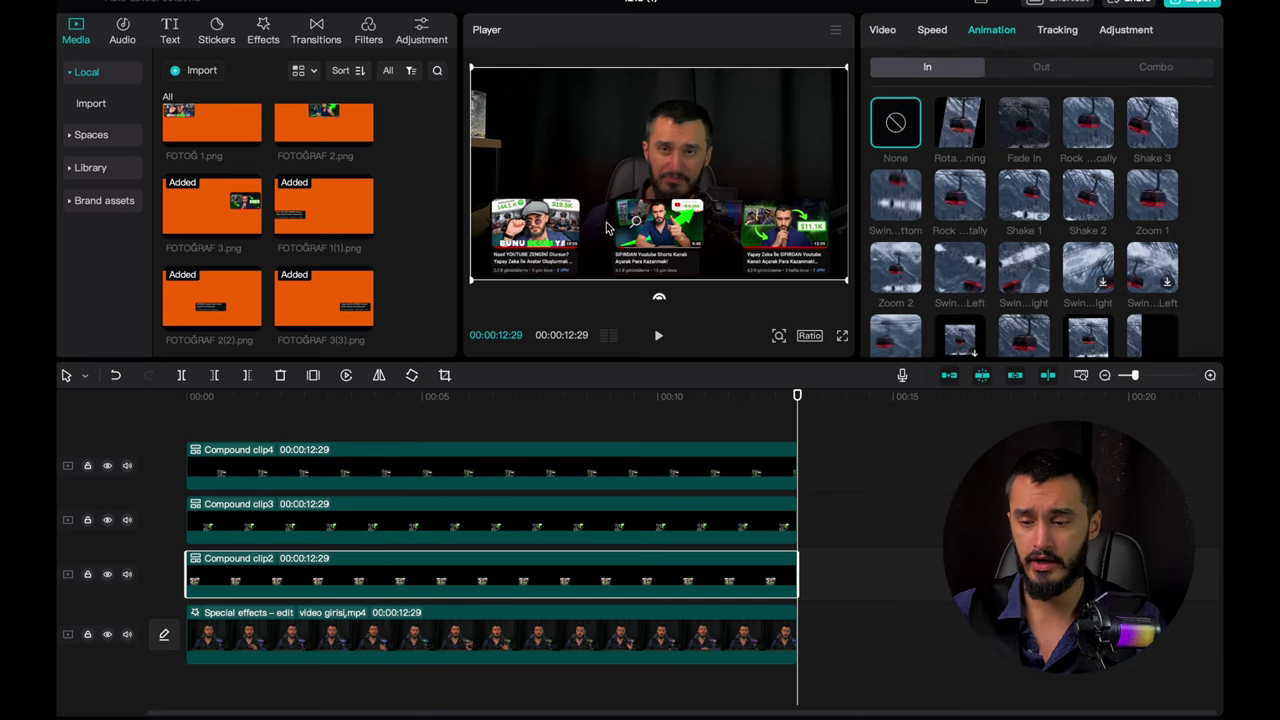
{"action": "scroll", "coordinate": [930, 210], "scroll_direction": "down", "scroll_amount": 3}
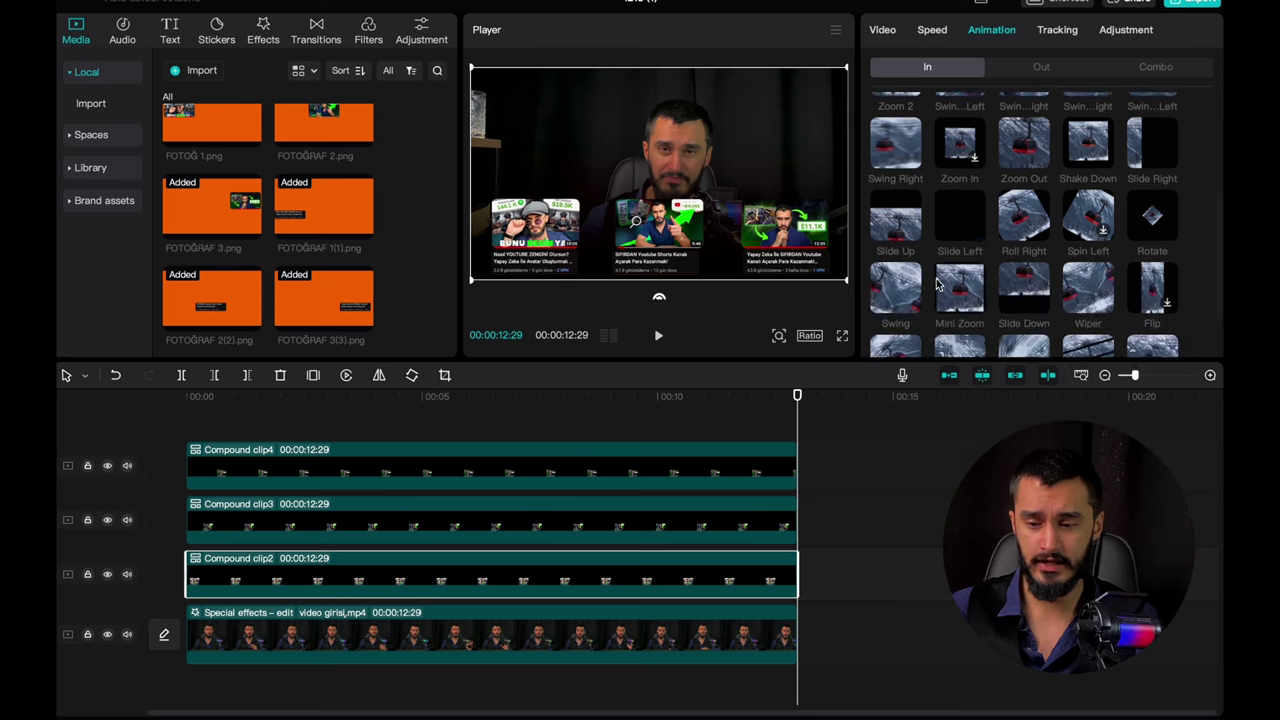
{"action": "left_click", "coordinate": [895, 214]}
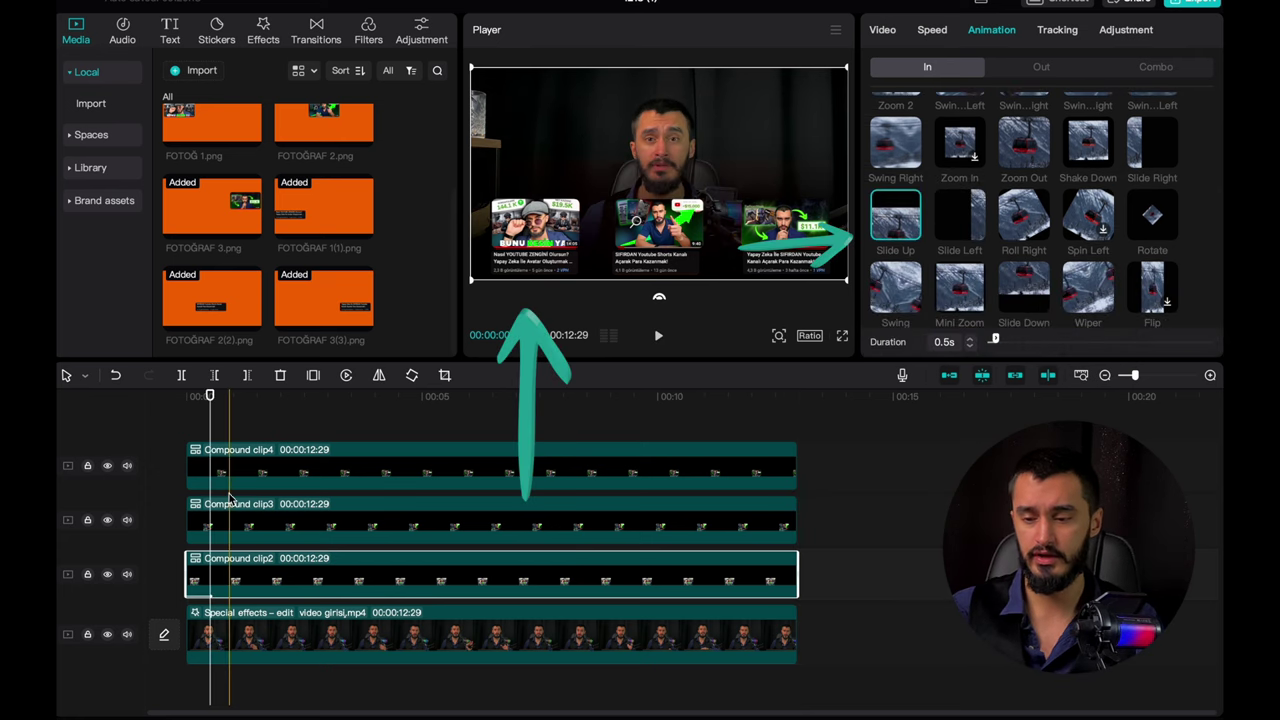
{"action": "left_click", "coordinate": [968, 338]}
{"action": "left_click", "coordinate": [968, 338]}
{"action": "left_click", "coordinate": [968, 338]}
{"action": "left_click", "coordinate": [968, 338]}
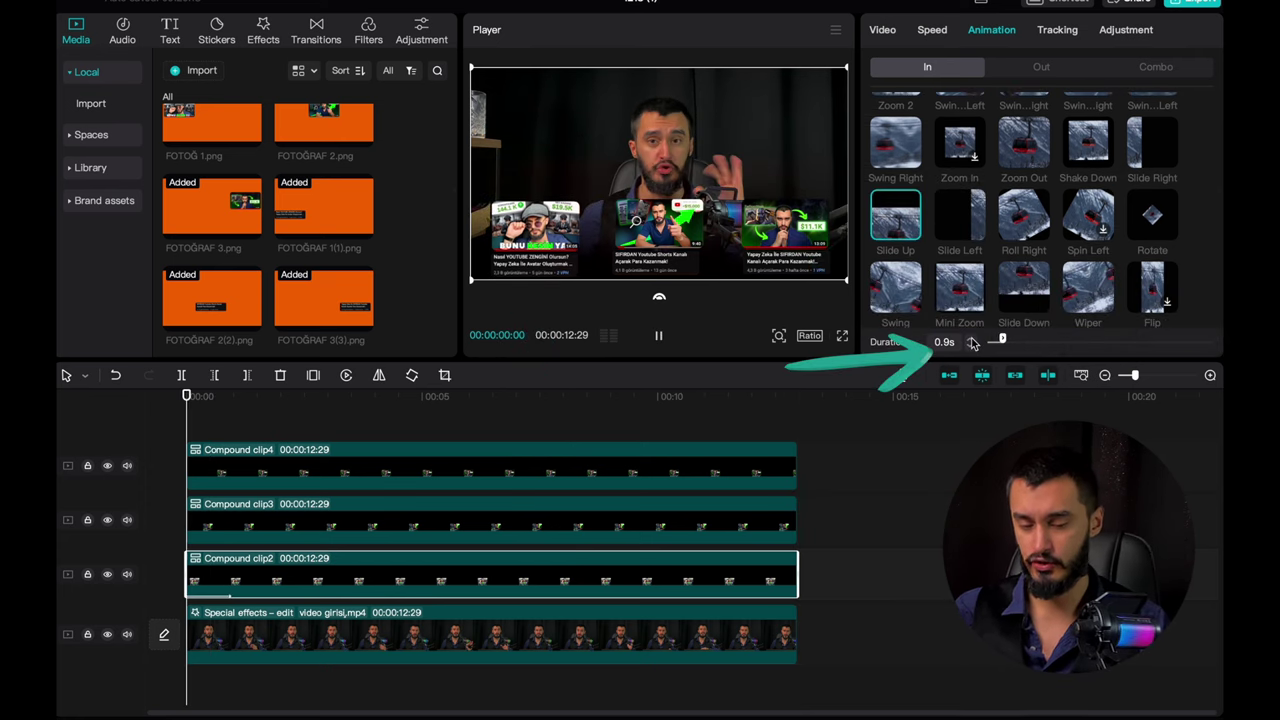
{"action": "left_click", "coordinate": [968, 338]}
{"action": "left_click", "coordinate": [968, 338]}
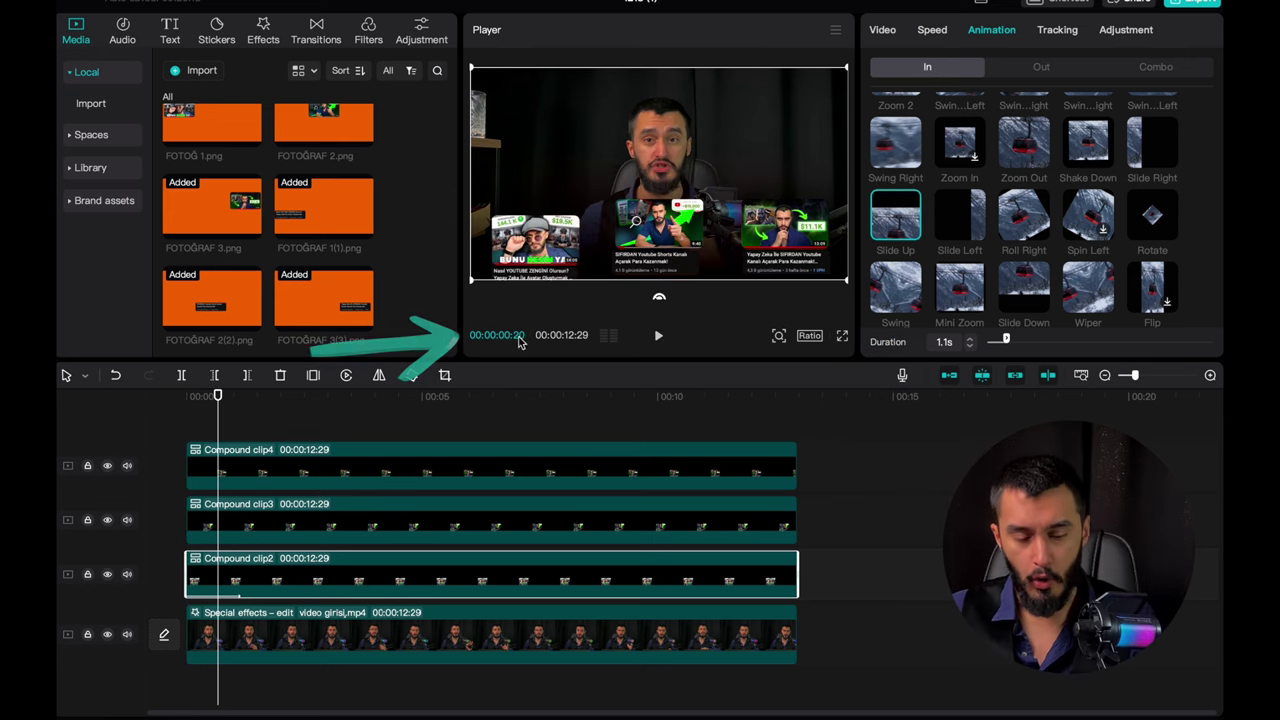
Step: Stagger the overlays by moving Compound clip3 to start at 00:00:00:10 and Compound clip4 at 00:00:00:20
{"action": "left_click", "coordinate": [203, 434]}
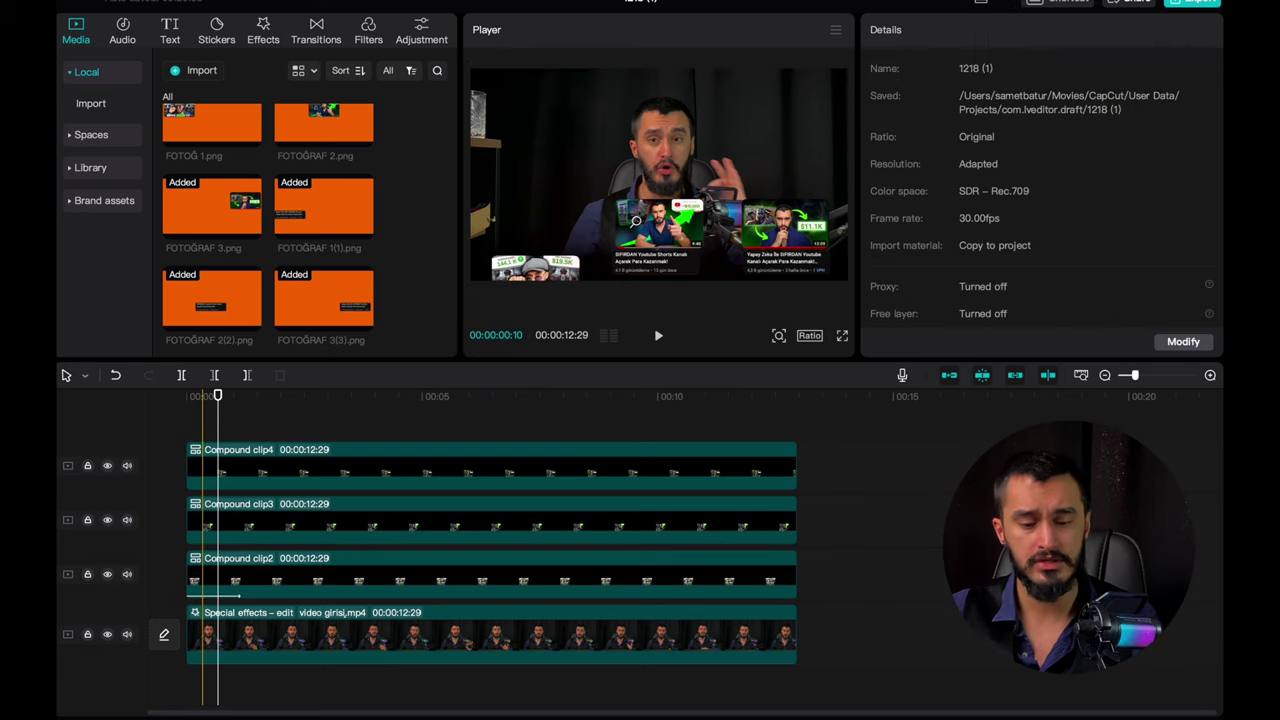
{"action": "left_click_drag", "start_coordinate": [232, 541], "coordinate": [251, 530]}
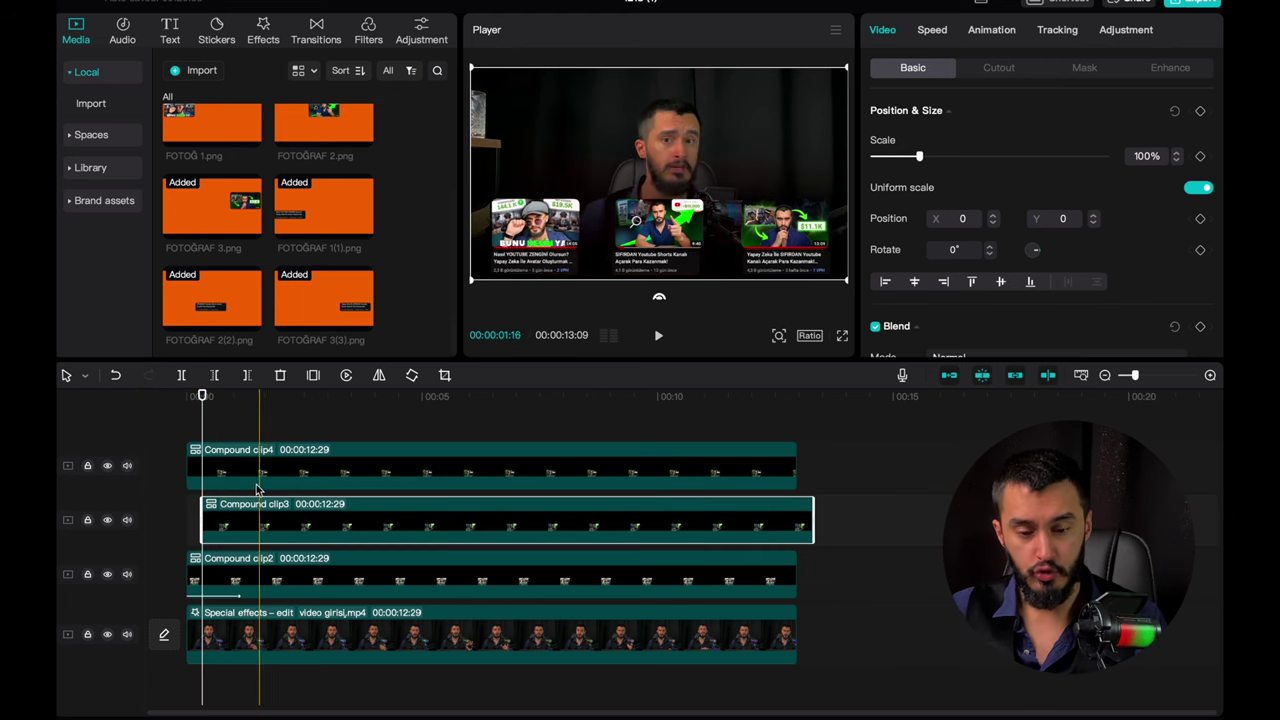
{"action": "left_click", "coordinate": [220, 438]}
{"action": "left_click_drag", "start_coordinate": [230, 470], "coordinate": [263, 470]}
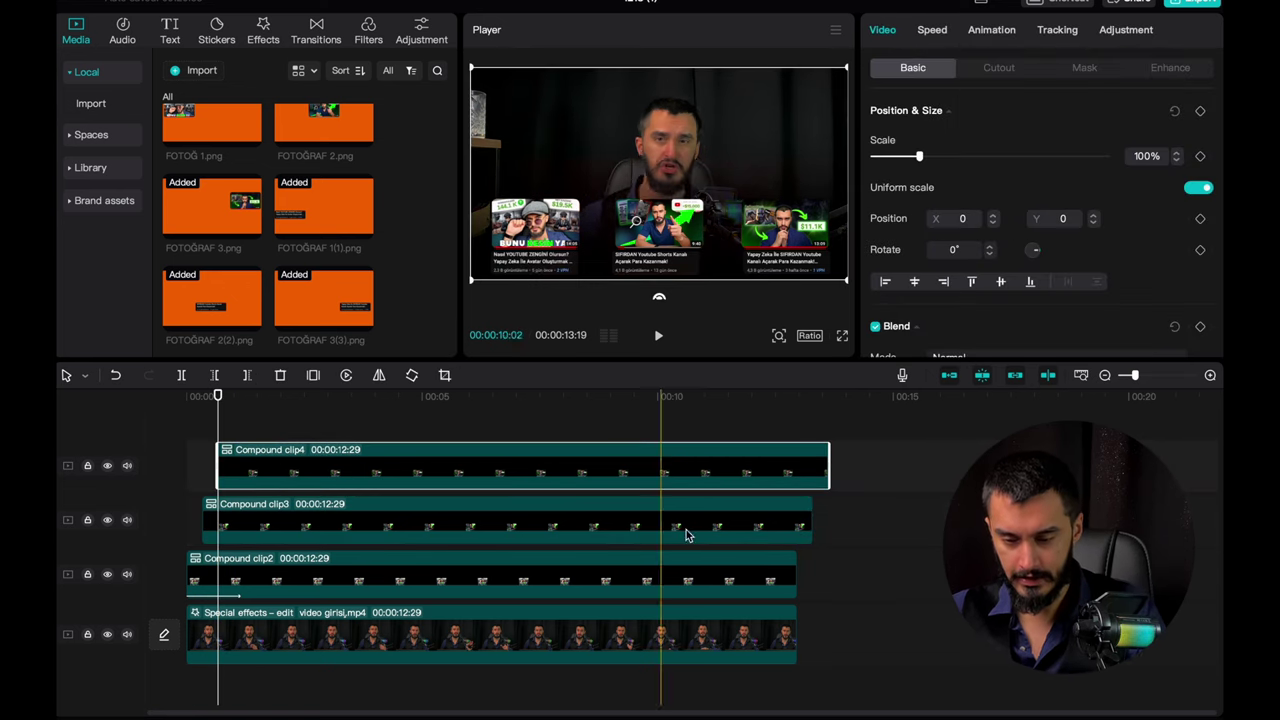
Step: Cut off the ends of Compound clip3 and Compound clip4 that extend past the main video at 00:00:12:29
{"action": "left_click", "coordinate": [800, 537]}
{"action": "key", "text": "super+b"}
{"action": "key", "text": "BackSpace"}
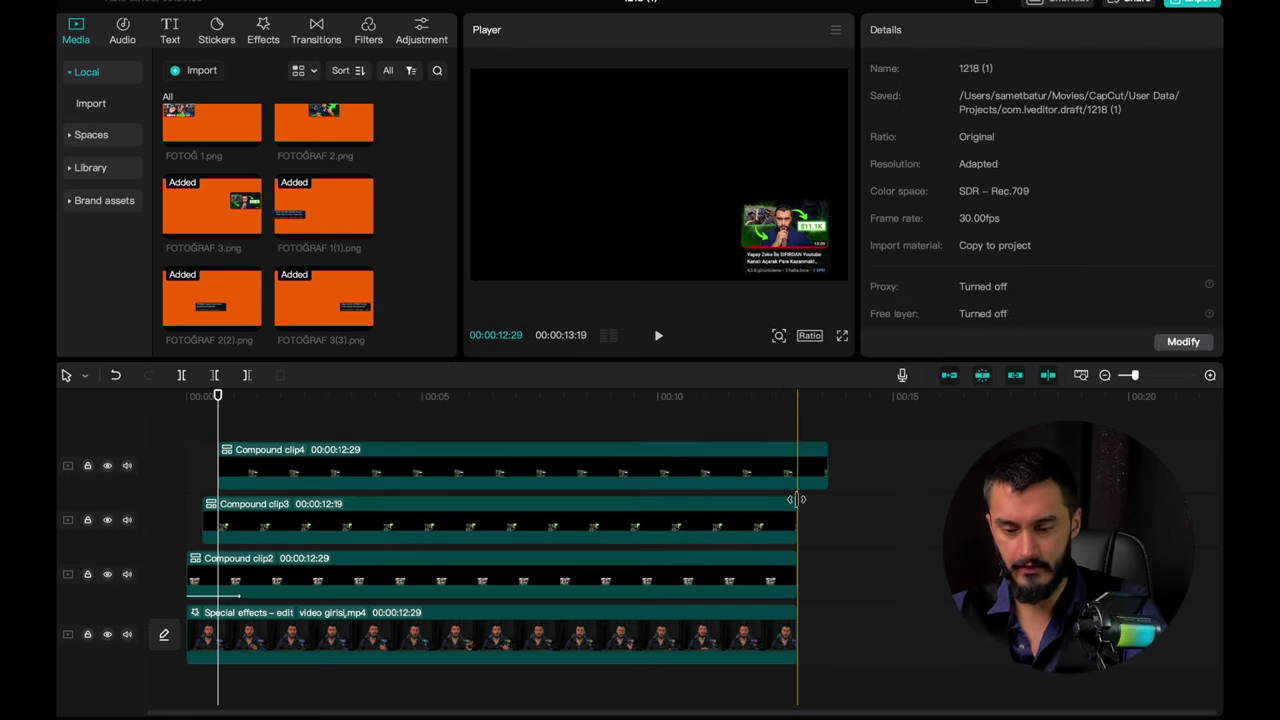
{"action": "left_click", "coordinate": [800, 479]}
{"action": "key", "text": "super+b"}
{"action": "key", "text": "Delete"}
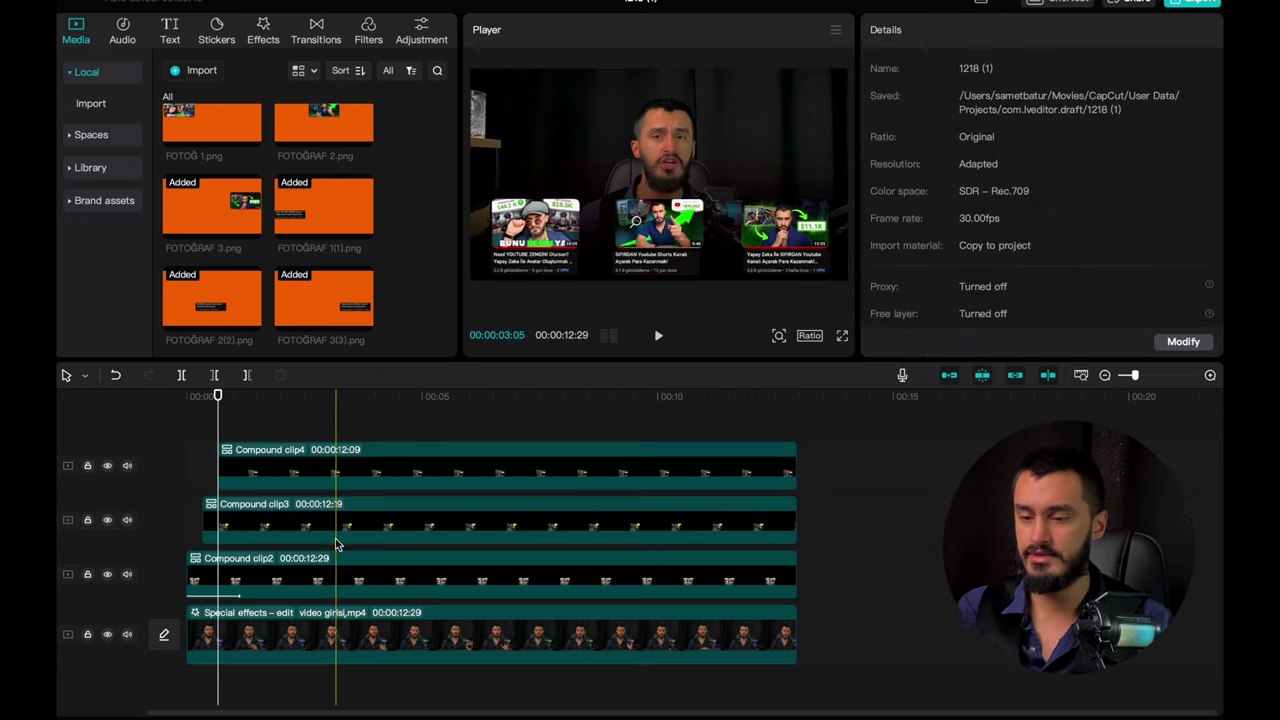
Step: Apply the Slide Up entrance animation to Compound clip3 with a duration of 1.1 s
{"action": "left_click", "coordinate": [760, 520]}
{"action": "left_click", "coordinate": [1012, 36]}
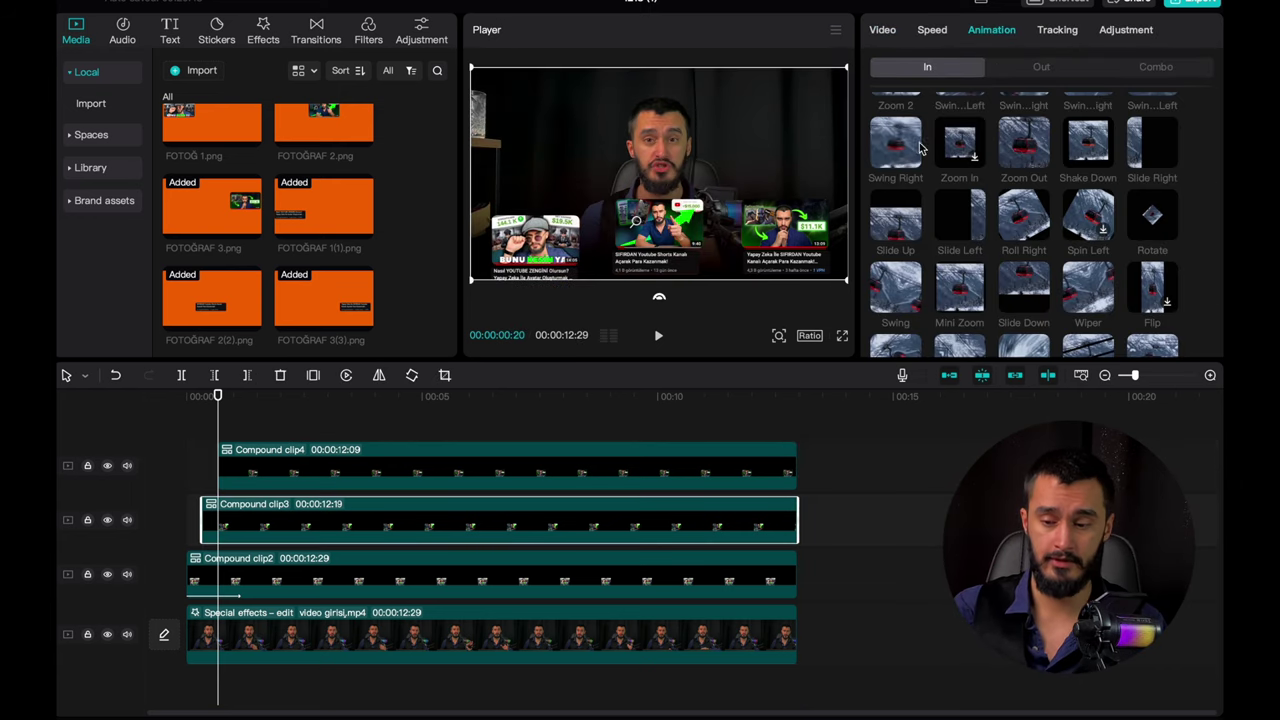
{"action": "left_click", "coordinate": [904, 222]}
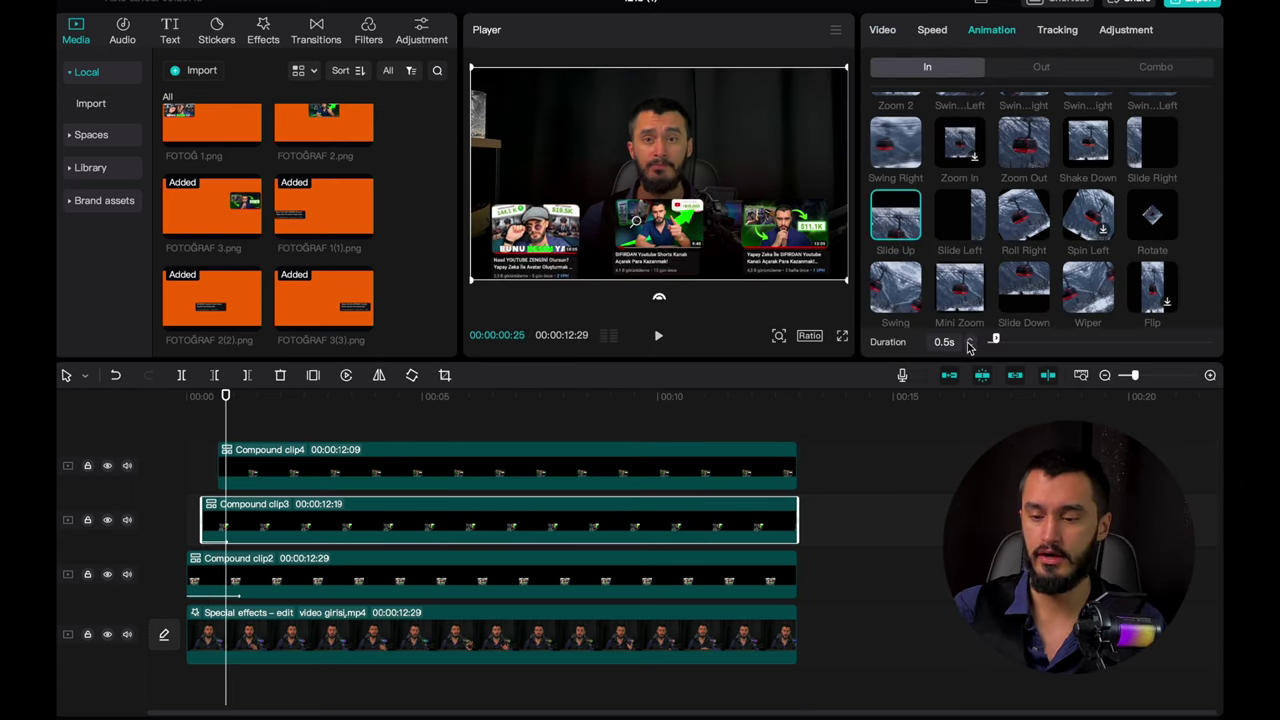
{"action": "left_click", "coordinate": [968, 347]}
{"action": "left_click", "coordinate": [971, 339]}
{"action": "left_click", "coordinate": [971, 339]}
{"action": "left_click", "coordinate": [971, 339]}
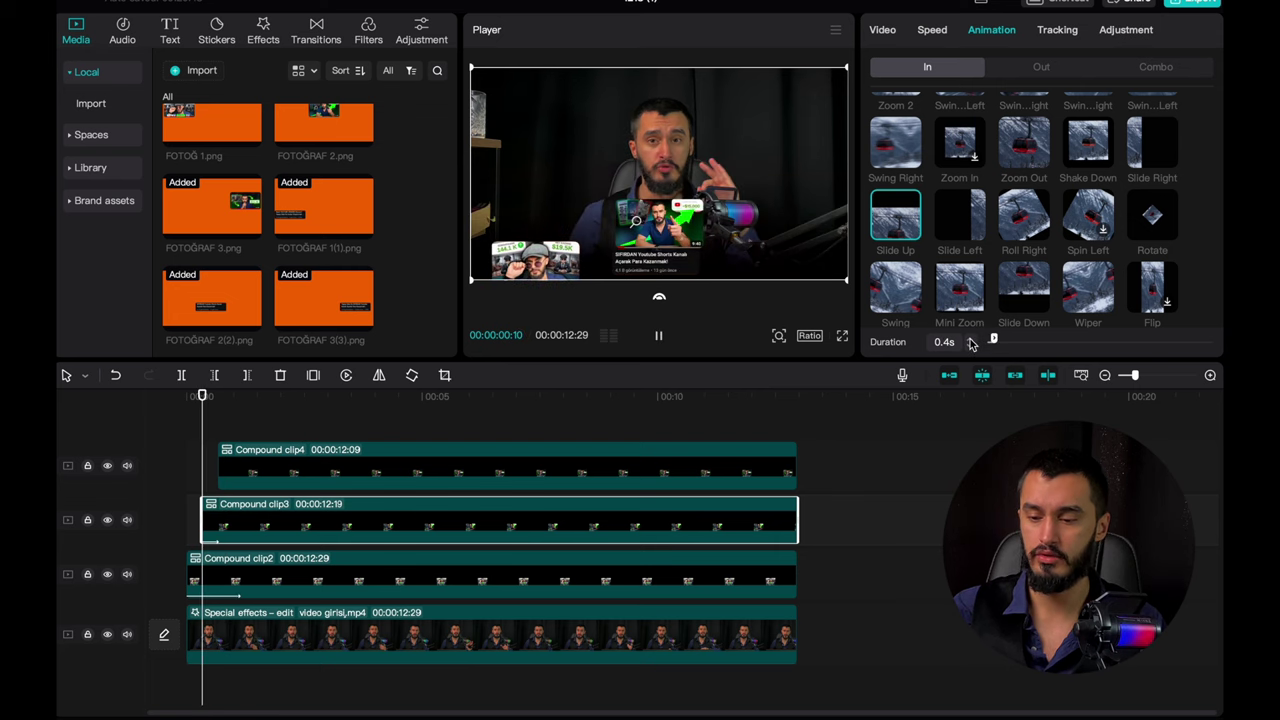
{"action": "left_click", "coordinate": [971, 339]}
{"action": "left_click", "coordinate": [971, 339]}
{"action": "left_click", "coordinate": [971, 339]}
{"action": "left_click", "coordinate": [971, 339]}
{"action": "left_click", "coordinate": [970, 339]}
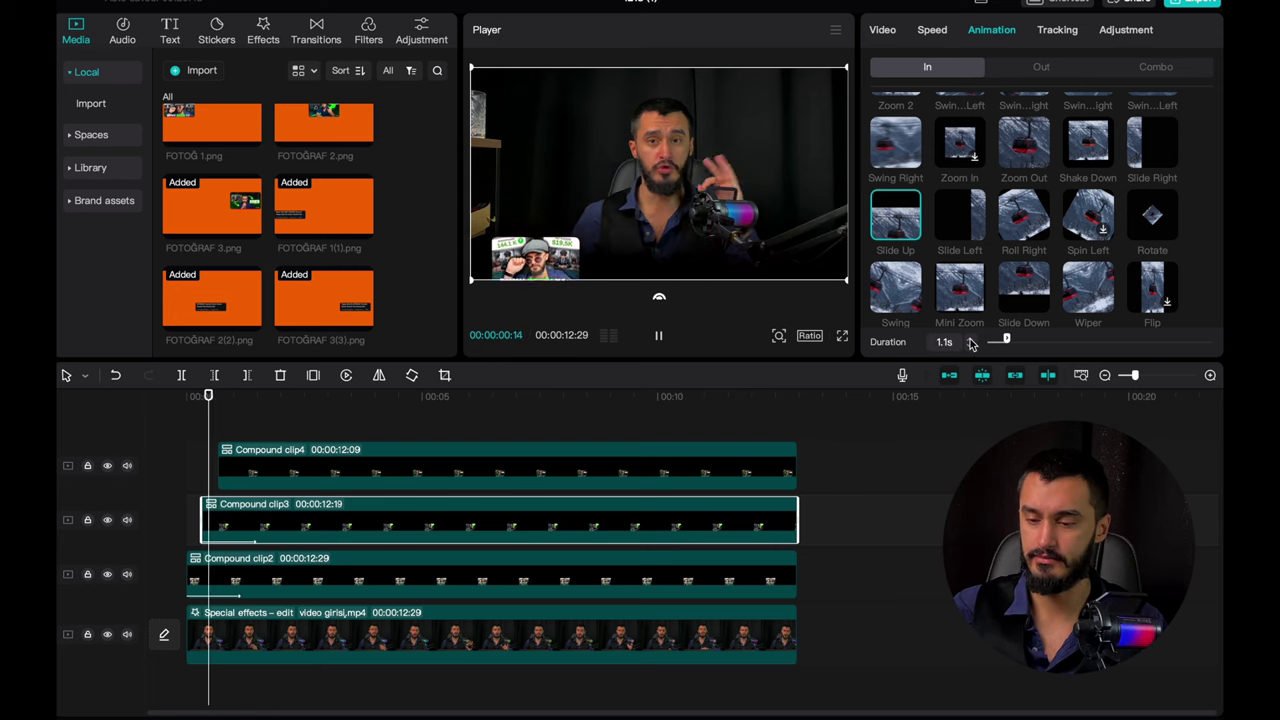
Step: Apply the 1.1 s Slide Up entrance animation to Compound clip4 and play back the staggered thumbnail entrances
{"action": "left_click", "coordinate": [500, 472]}
{"action": "left_click", "coordinate": [897, 210]}
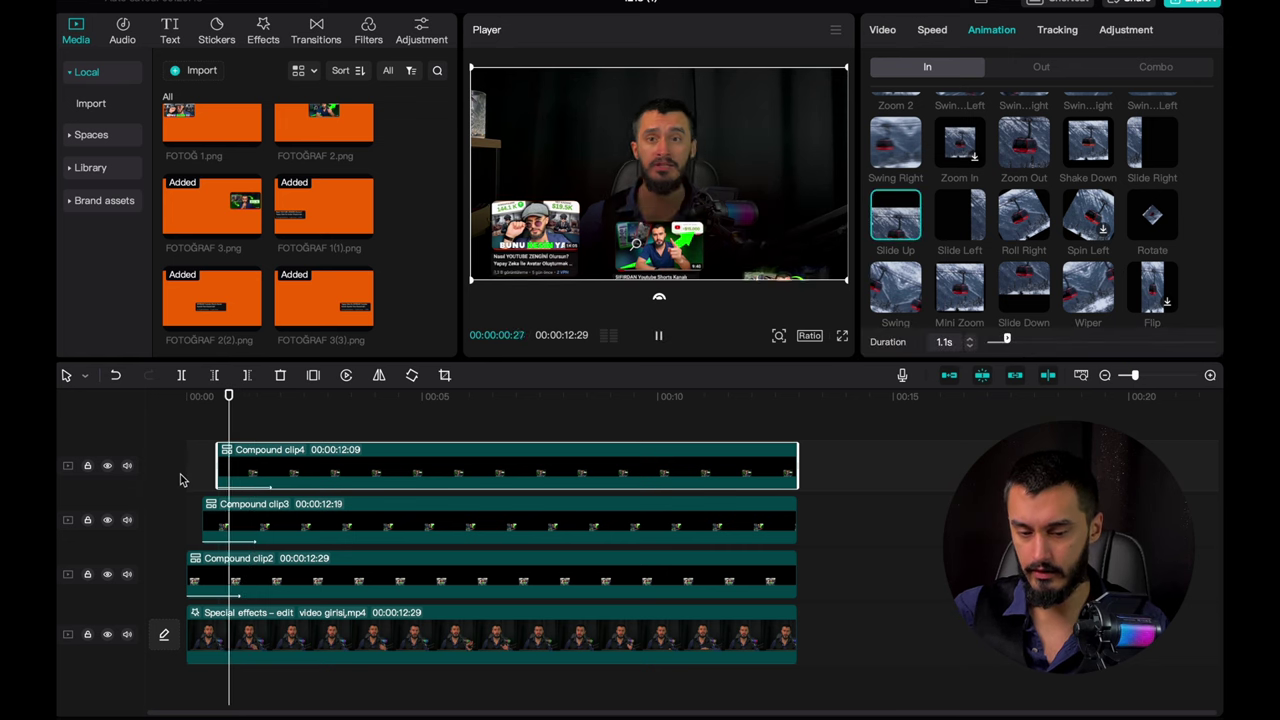
{"action": "left_click", "coordinate": [198, 449]}
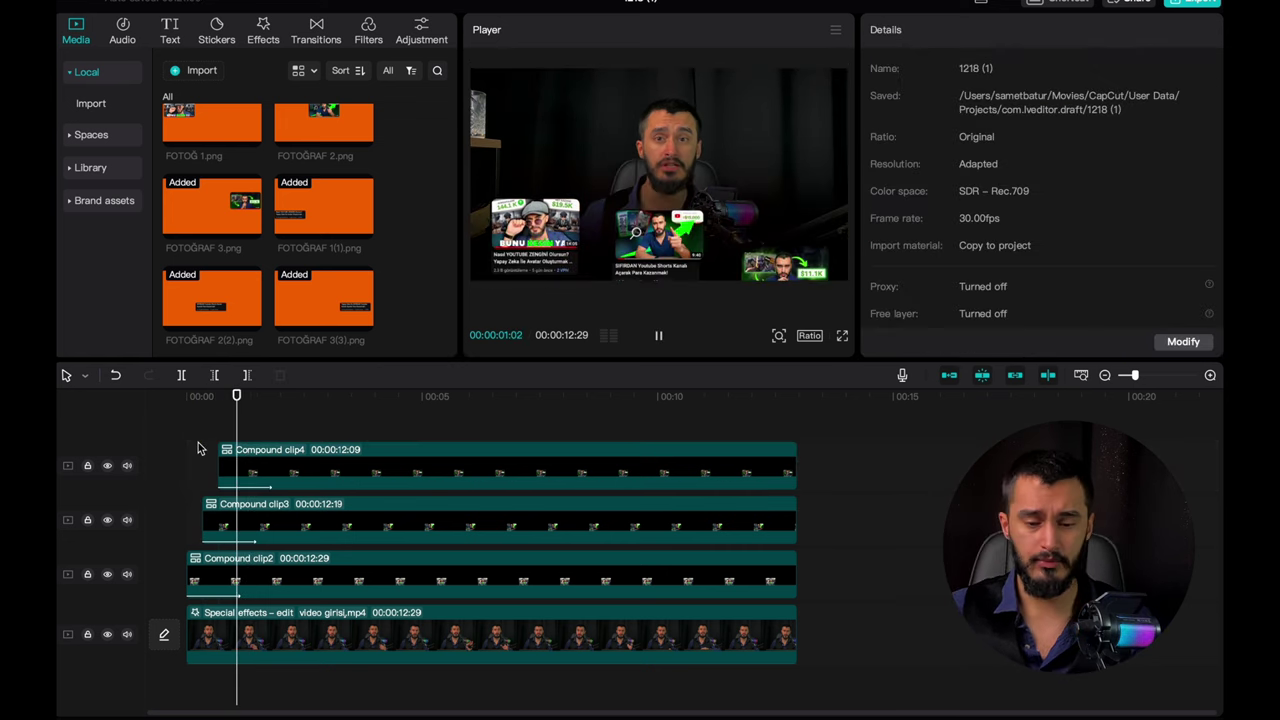
{"action": "key", "text": "space"}
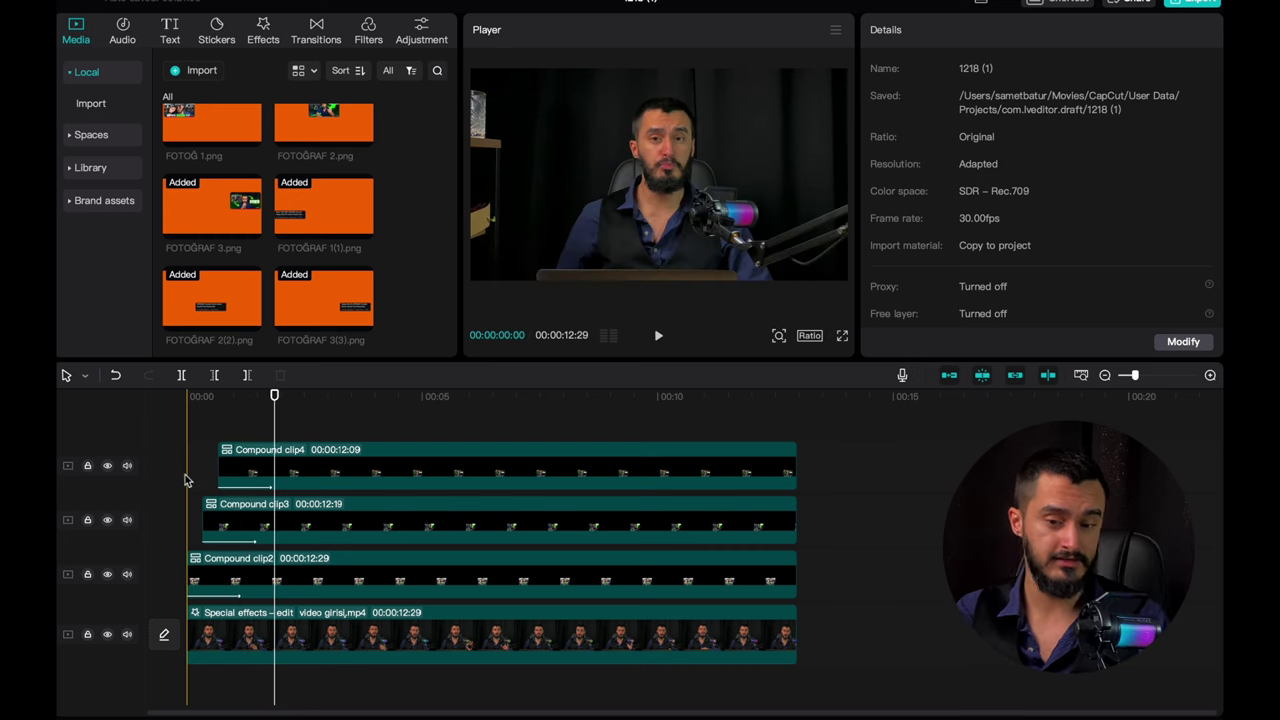
Step: Apply the Noise 2 video effect to the three thumbnail compound clips, setting its speed to 10
{"action": "left_click", "coordinate": [257, 28]}
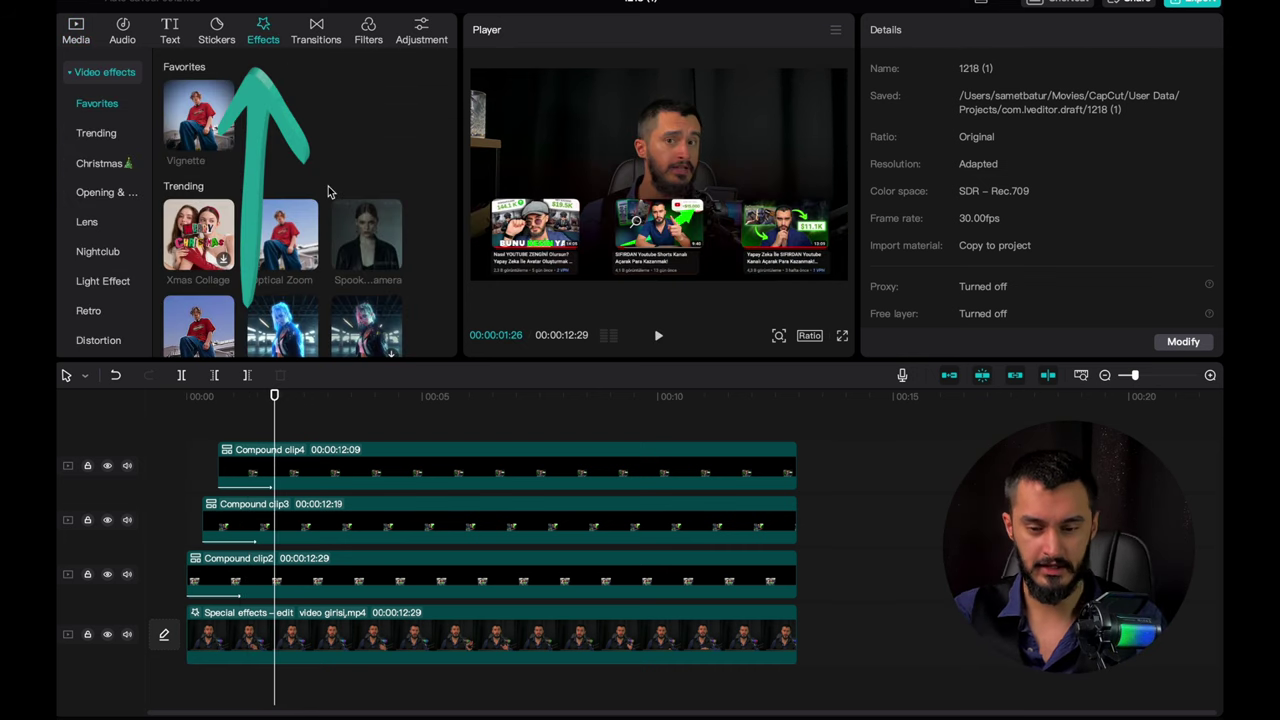
{"action": "scroll", "coordinate": [328, 186], "scroll_direction": "down", "scroll_amount": 5}
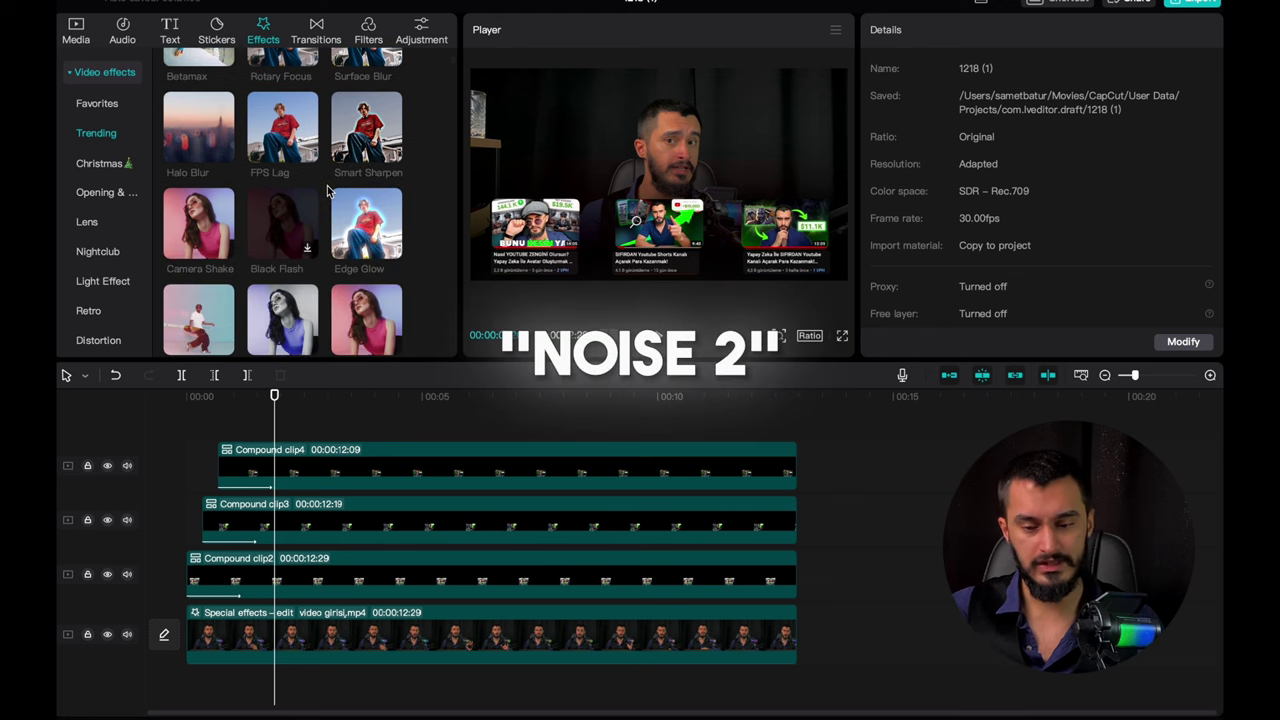
{"action": "scroll", "coordinate": [327, 188], "scroll_direction": "down", "scroll_amount": 3}
{"action": "scroll", "coordinate": [328, 190], "scroll_direction": "down", "scroll_amount": 2}
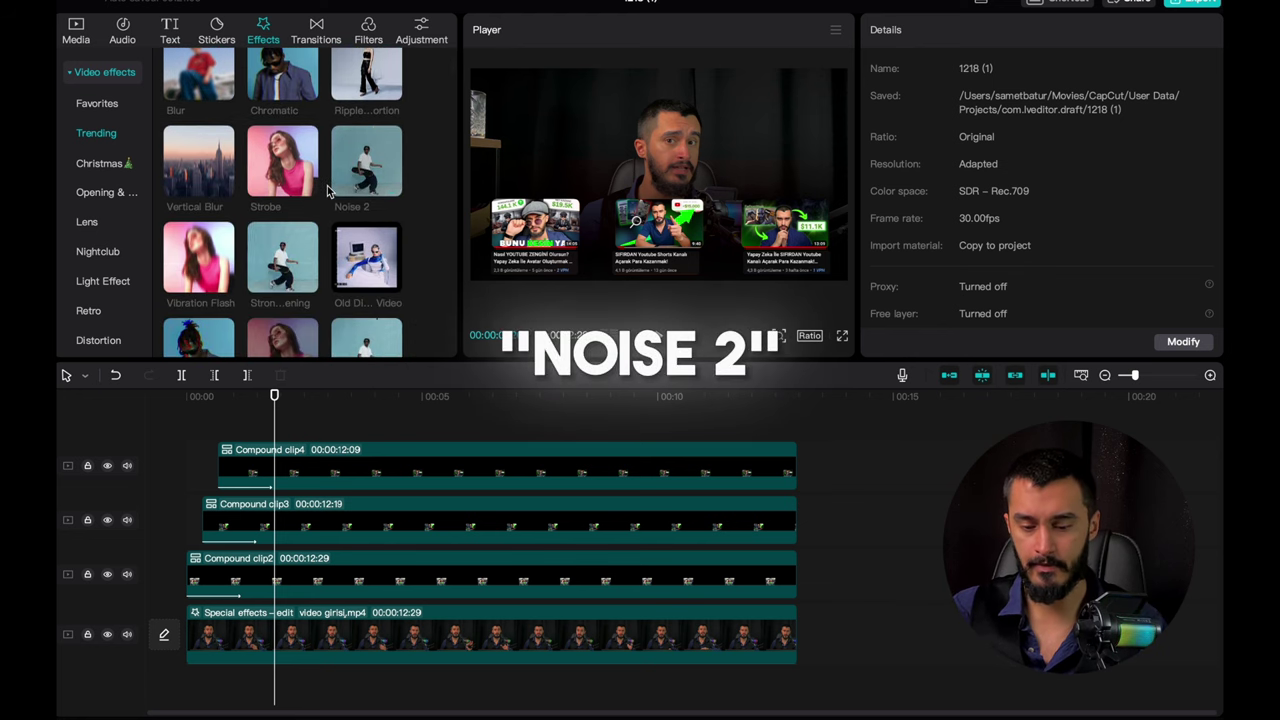
{"action": "left_click_drag", "start_coordinate": [360, 165], "coordinate": [334, 520]}
{"action": "left_click", "coordinate": [1176, 143]}
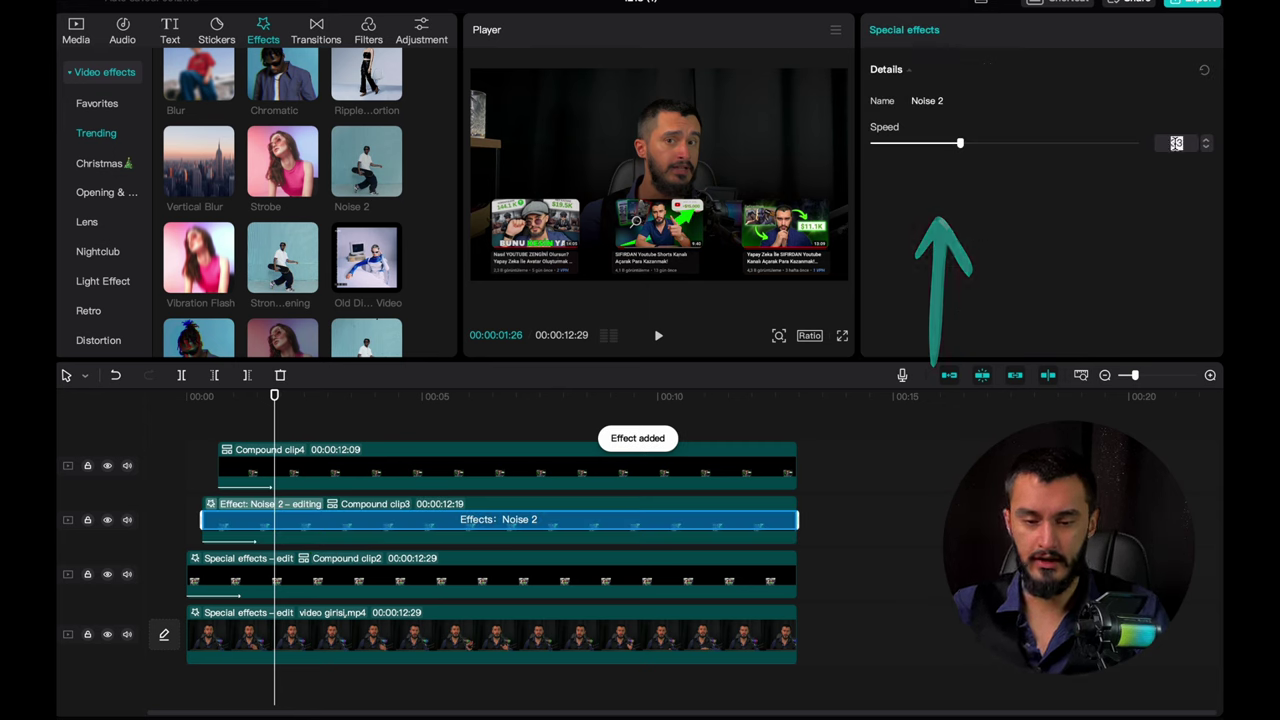
{"action": "type", "text": "10"}
{"action": "left_click_drag", "start_coordinate": [390, 165], "coordinate": [480, 462]}
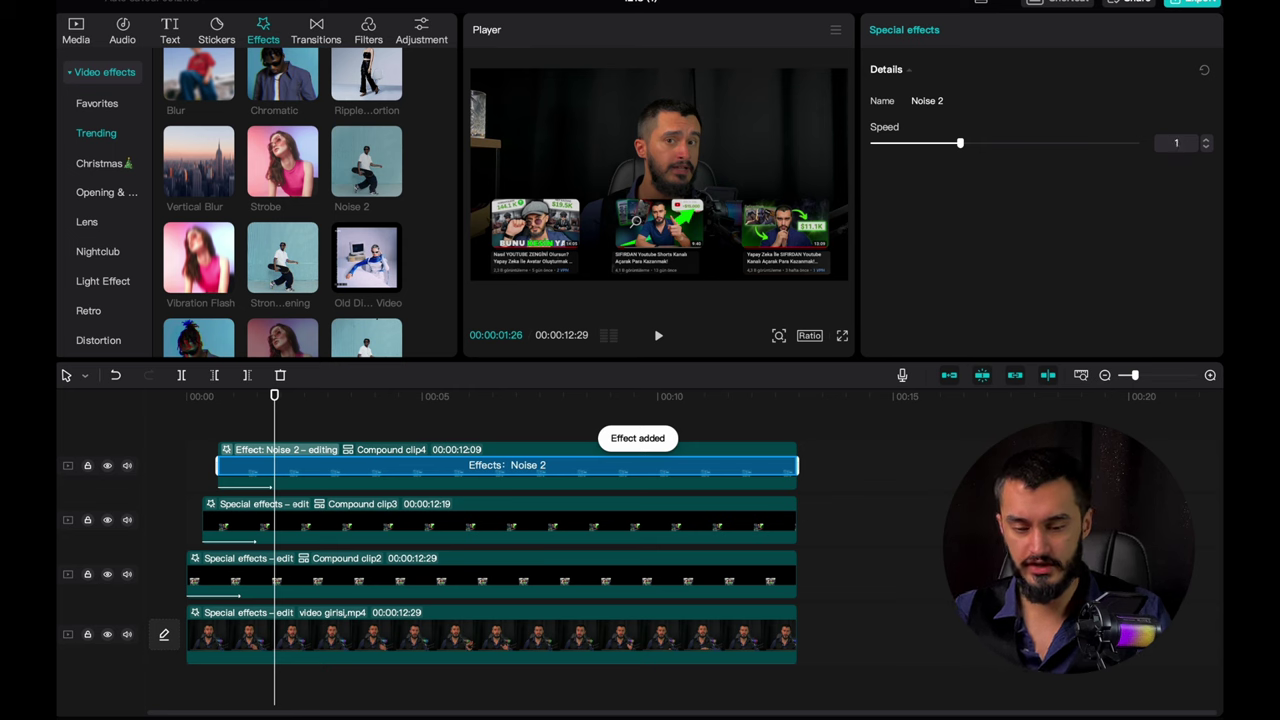
Step: Find the Rotary Focus video effect among the trending effects and apply it to Compound clip2
{"action": "left_click", "coordinate": [190, 459]}
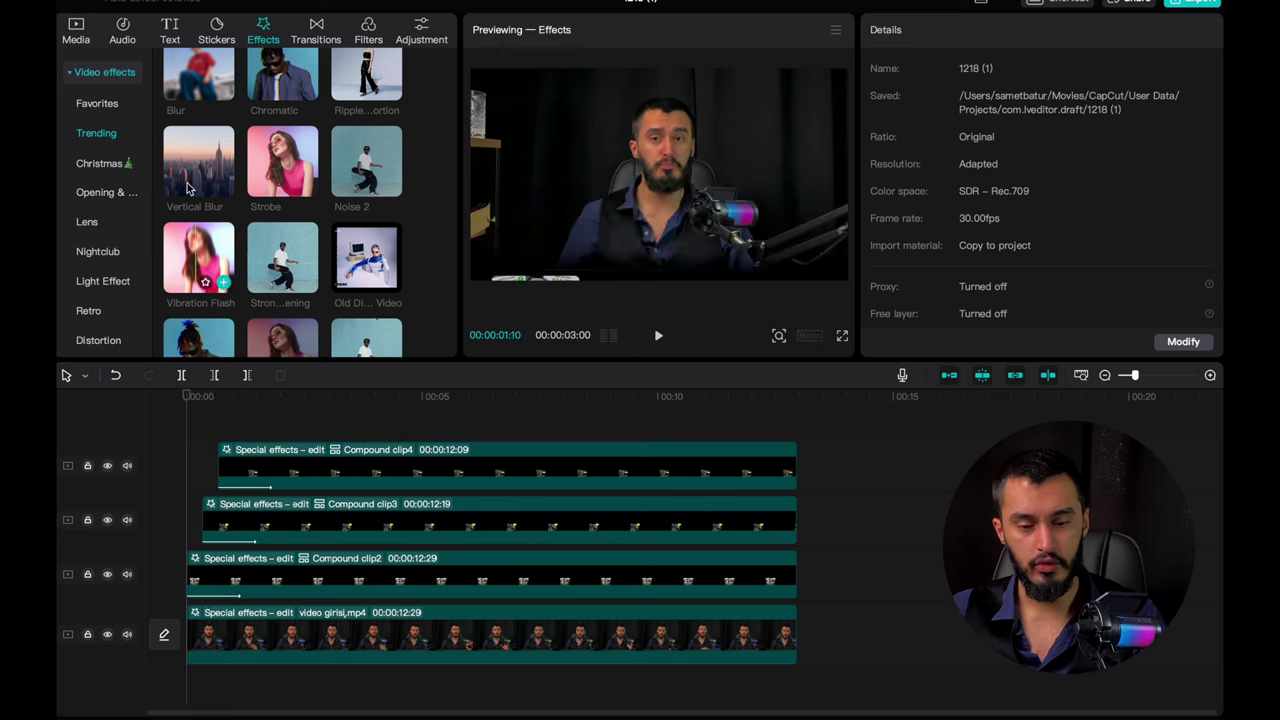
{"action": "scroll", "coordinate": [199, 164], "scroll_direction": "up", "scroll_amount": 5}
{"action": "scroll", "coordinate": [266, 209], "scroll_direction": "down", "scroll_amount": 3}
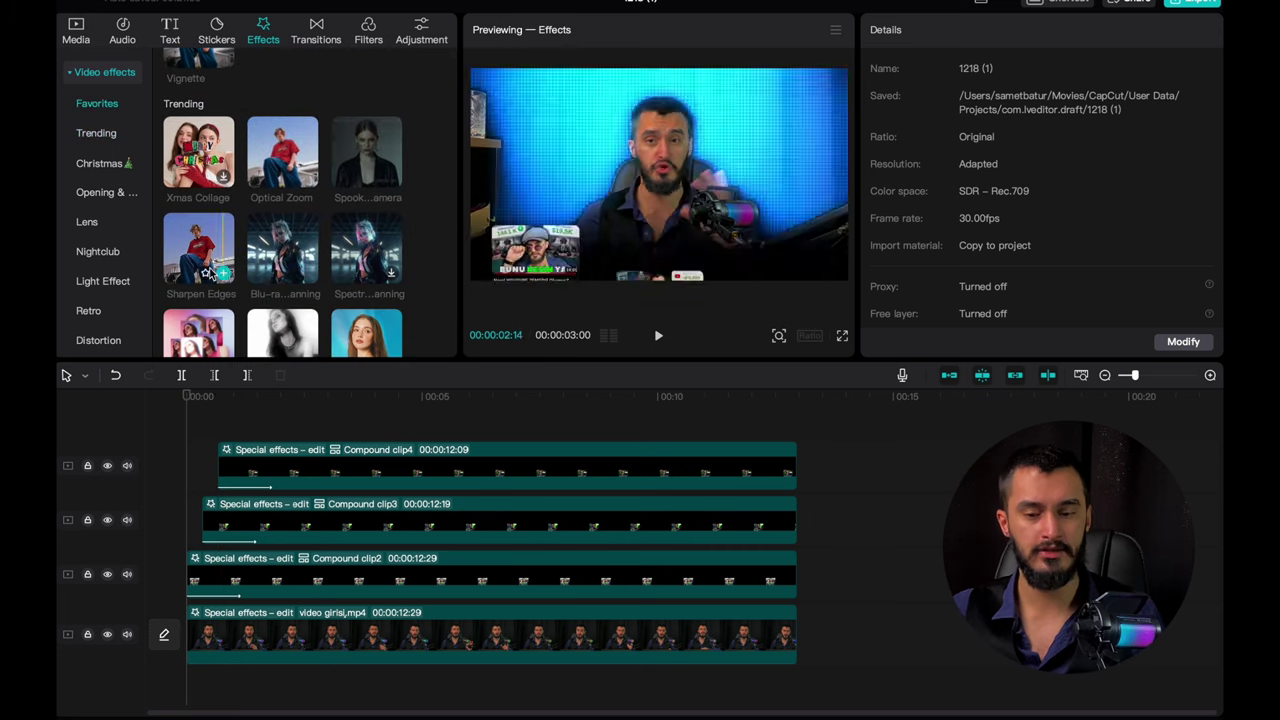
{"action": "scroll", "coordinate": [280, 200], "scroll_direction": "down", "scroll_amount": 3}
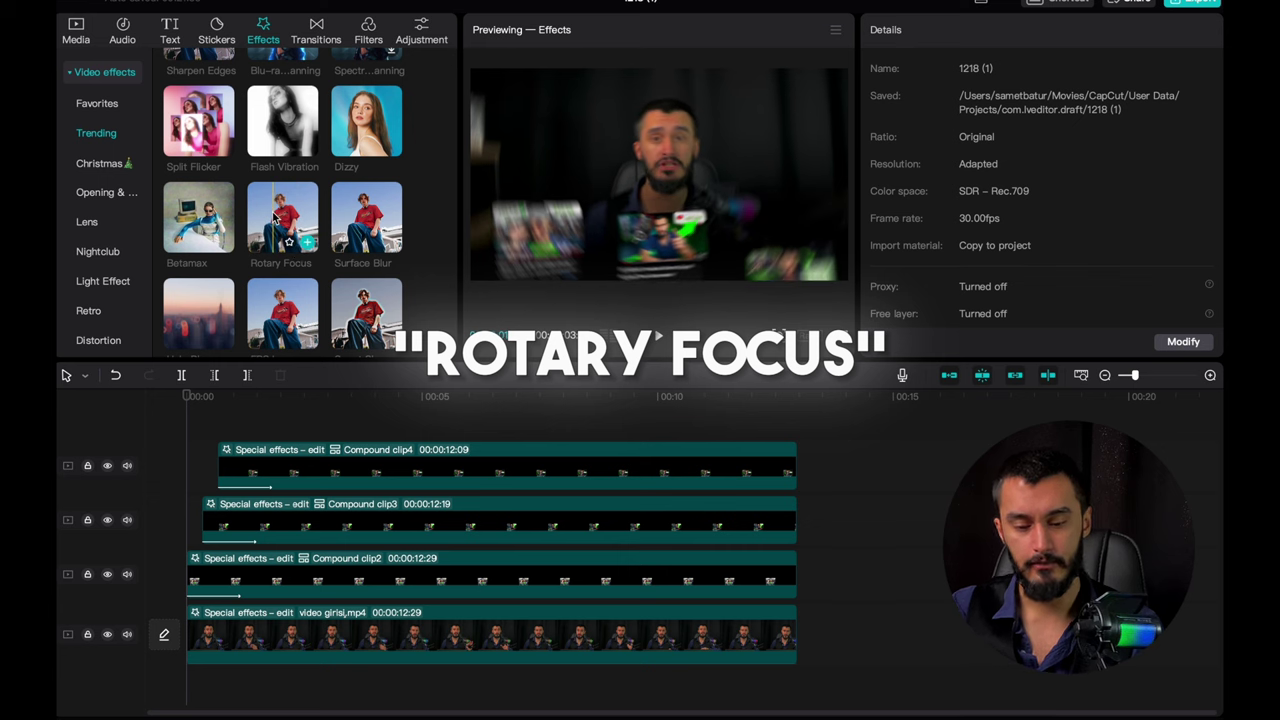
{"action": "left_click_drag", "start_coordinate": [278, 216], "coordinate": [304, 580]}
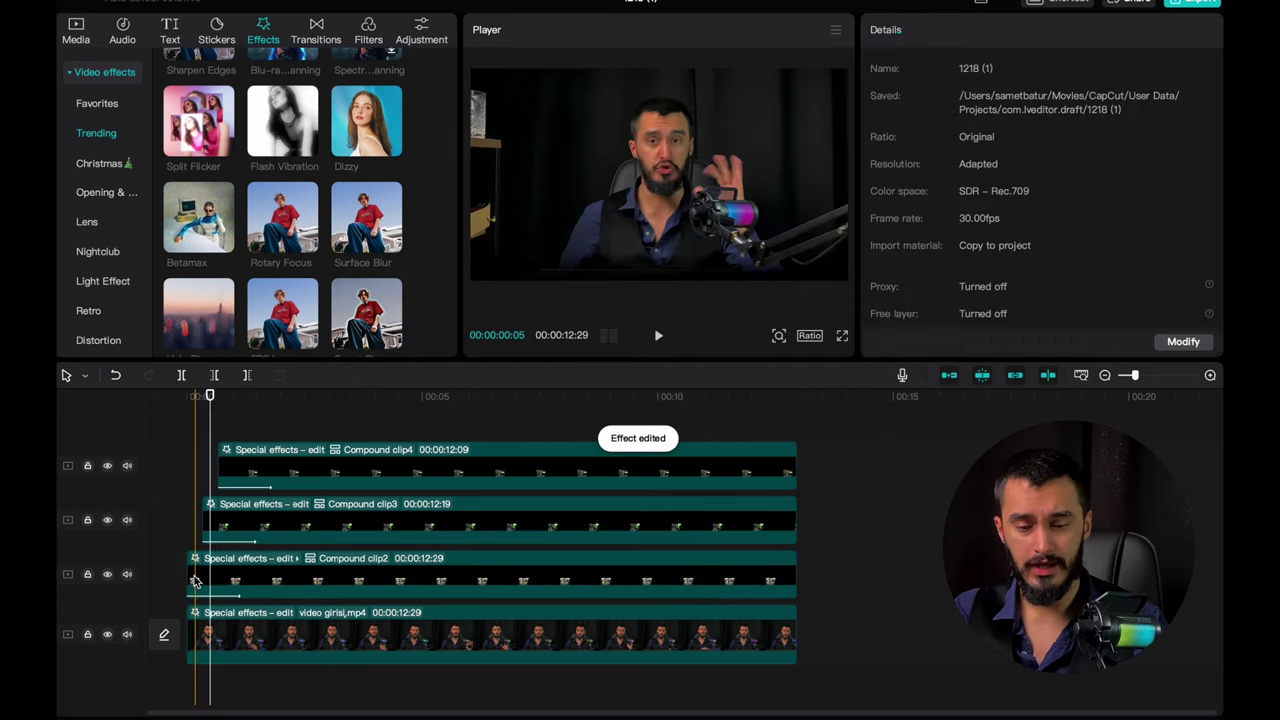
Step: Shorten the Rotary Focus effect on Compound clip2 so it covers only the beginning of the clip
{"action": "left_click", "coordinate": [196, 582]}
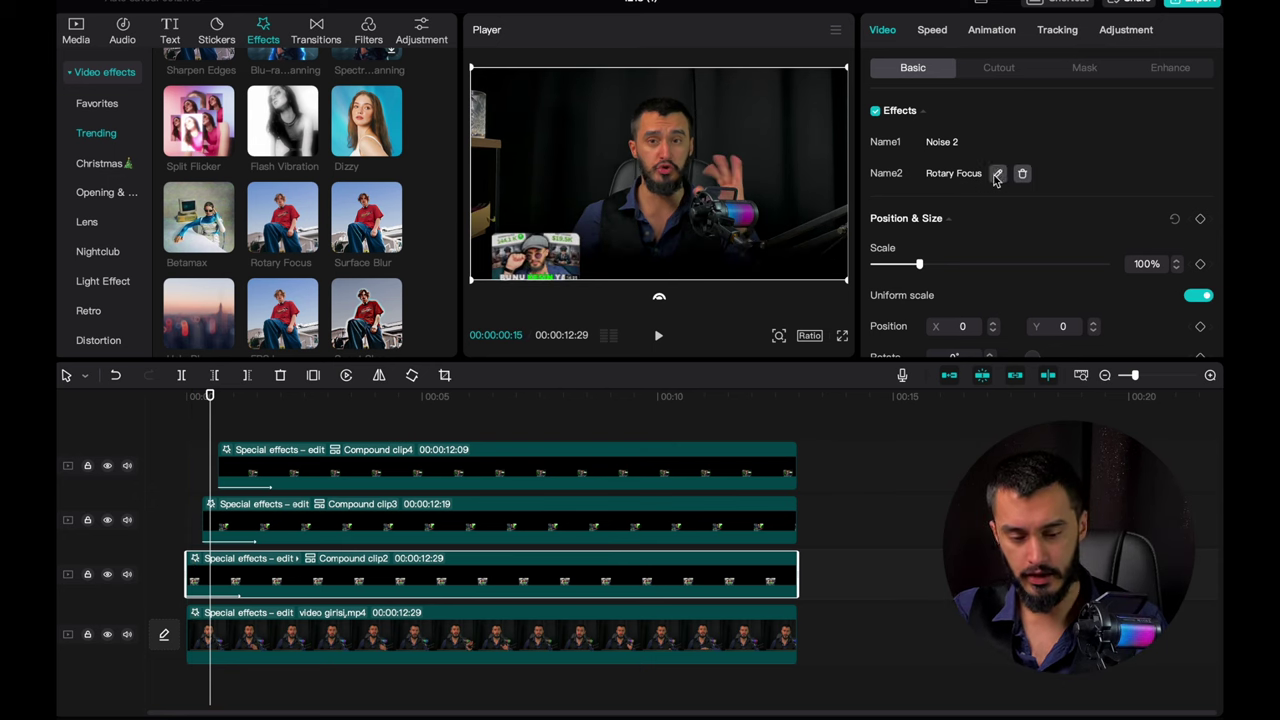
{"action": "left_click", "coordinate": [997, 174]}
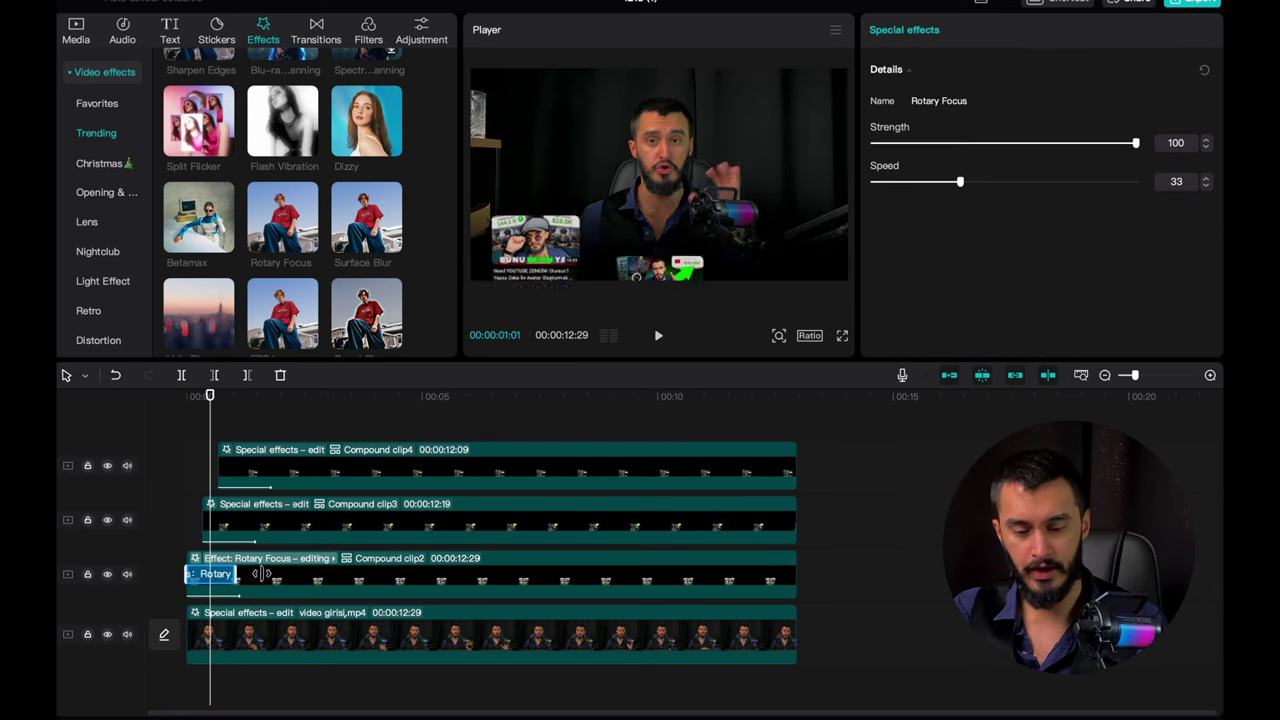
{"action": "left_click_drag", "start_coordinate": [260, 573], "coordinate": [196, 564]}
{"action": "left_click", "coordinate": [178, 514]}
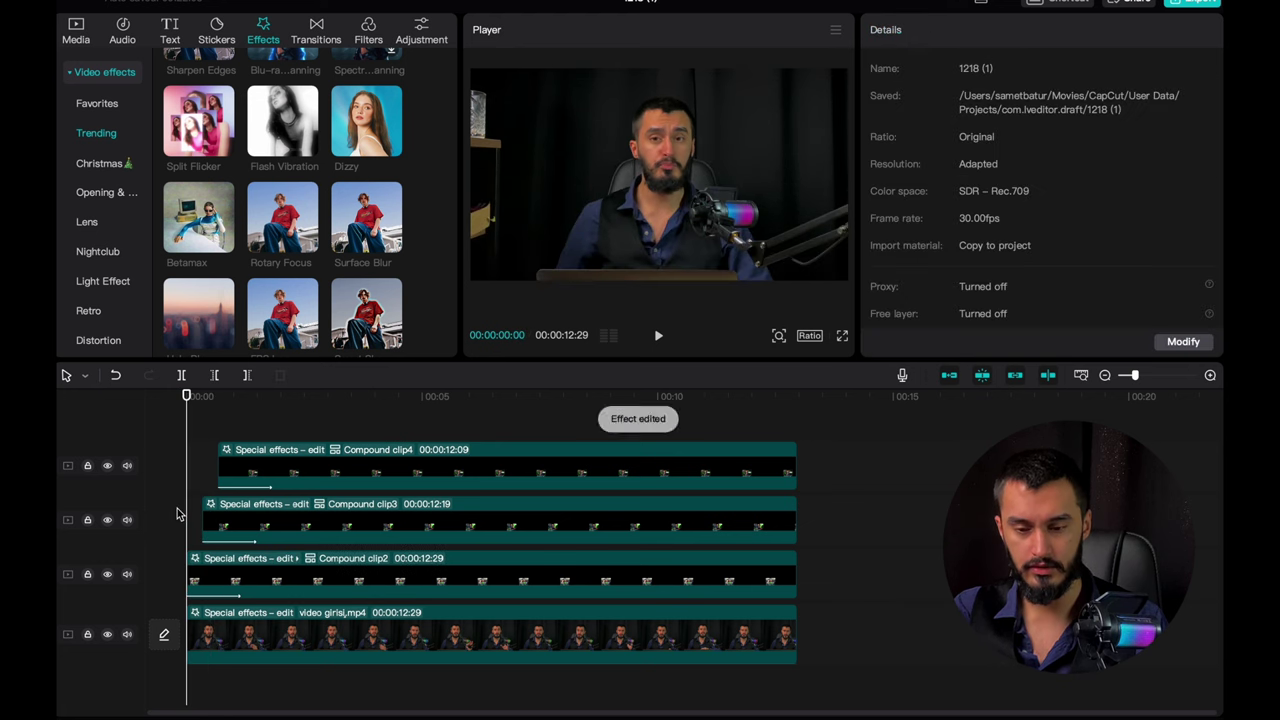
Step: Play back the first thumbnail's entrance and adjust Compound clip2's Rotary Focus effect to end at 00:00:00:15
{"action": "key", "text": "space"}
{"action": "key", "text": "space"}
{"action": "left_click", "coordinate": [232, 590]}
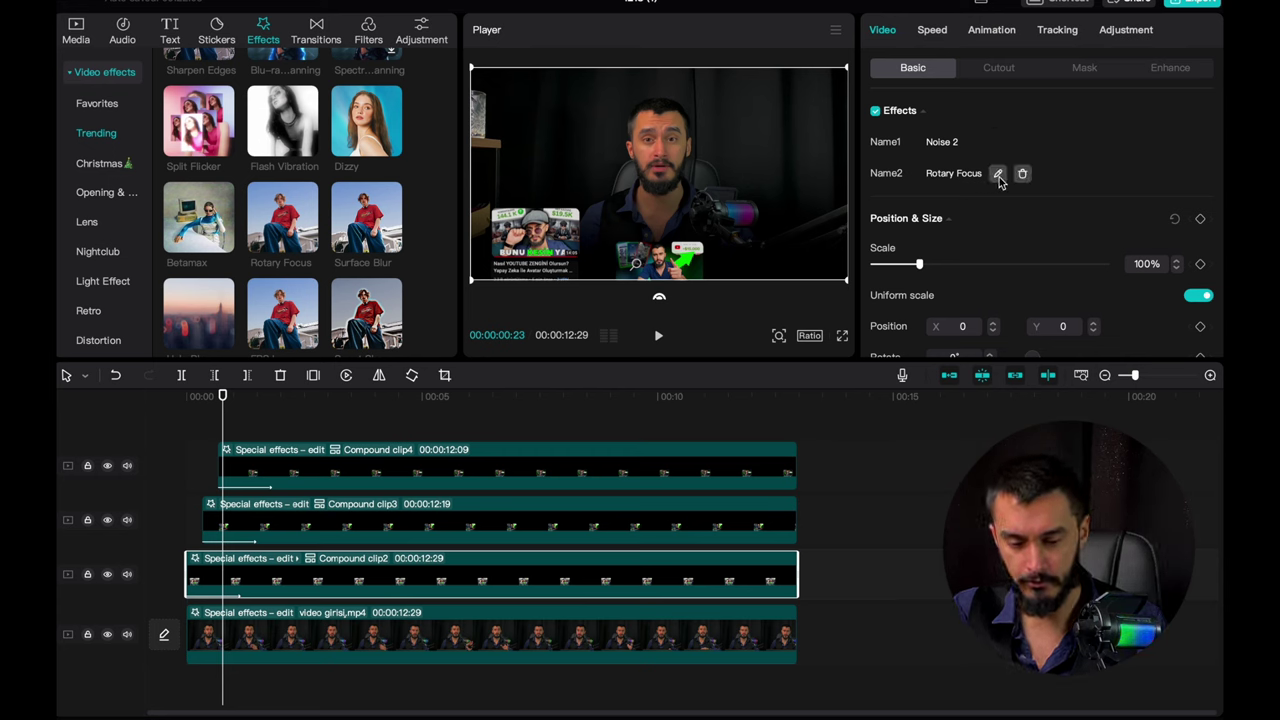
{"action": "left_click", "coordinate": [997, 174]}
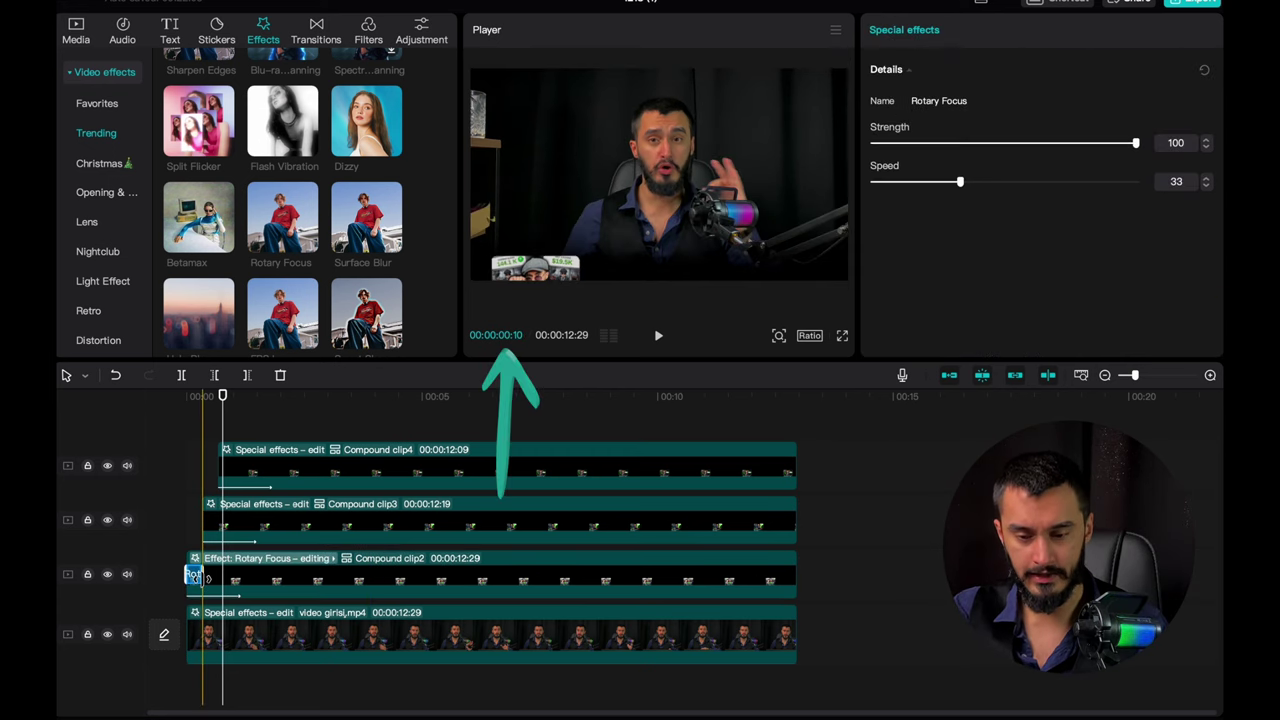
{"action": "left_click_drag", "start_coordinate": [208, 579], "coordinate": [217, 553]}
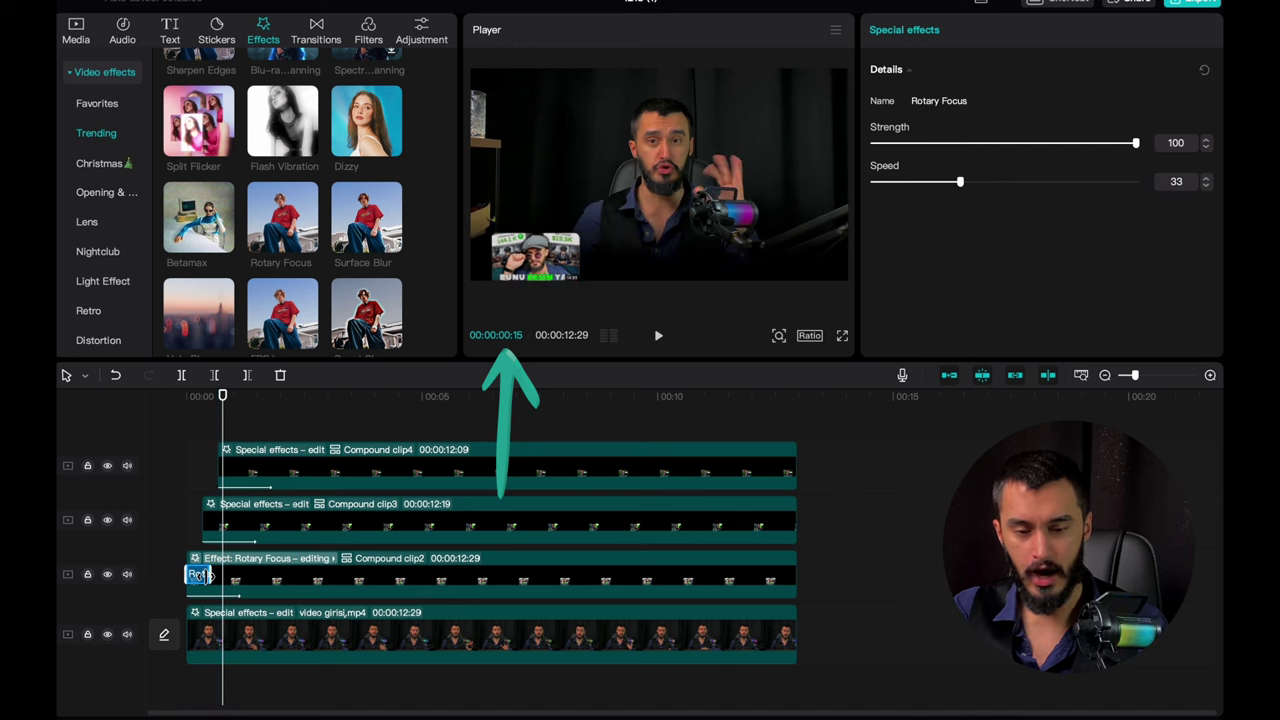
{"action": "left_click", "coordinate": [231, 531]}
Step: Apply the Rotary Focus effect to Compound clip3 and shorten it to the opening part of the clip's entrance
{"action": "left_click_drag", "start_coordinate": [284, 216], "coordinate": [290, 522]}
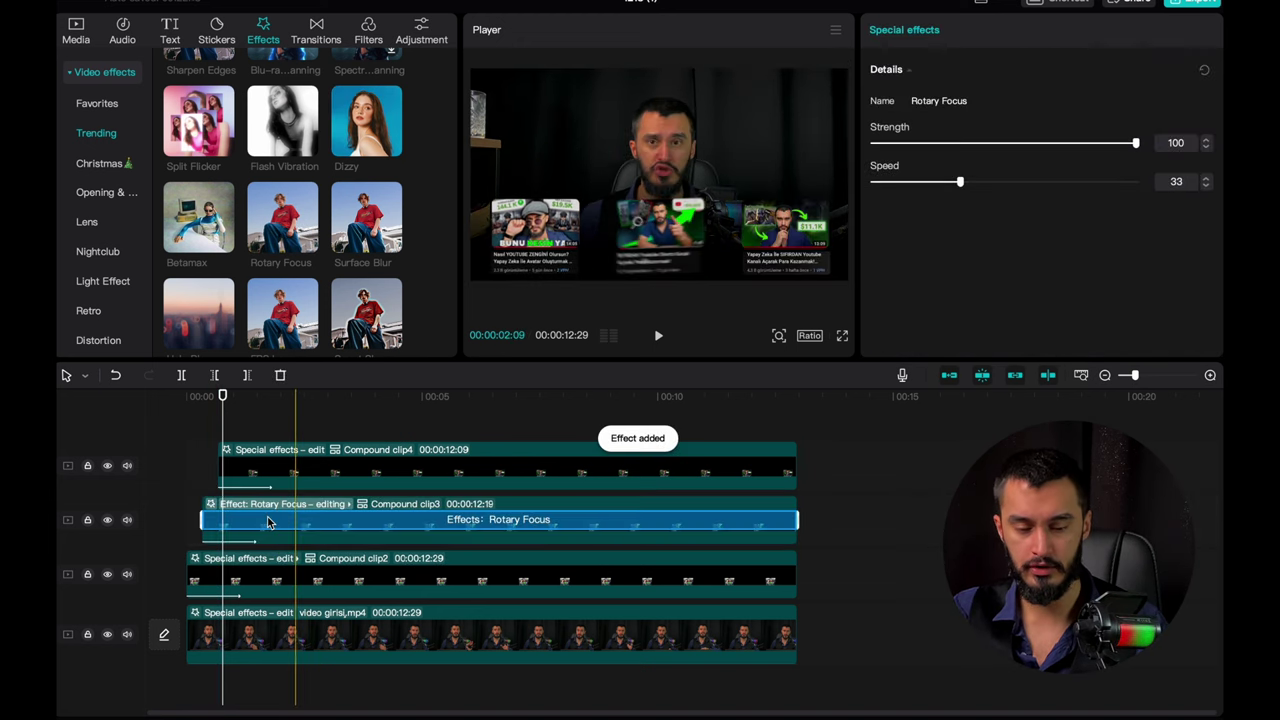
{"action": "left_click", "coordinate": [204, 480]}
{"action": "left_click", "coordinate": [678, 508]}
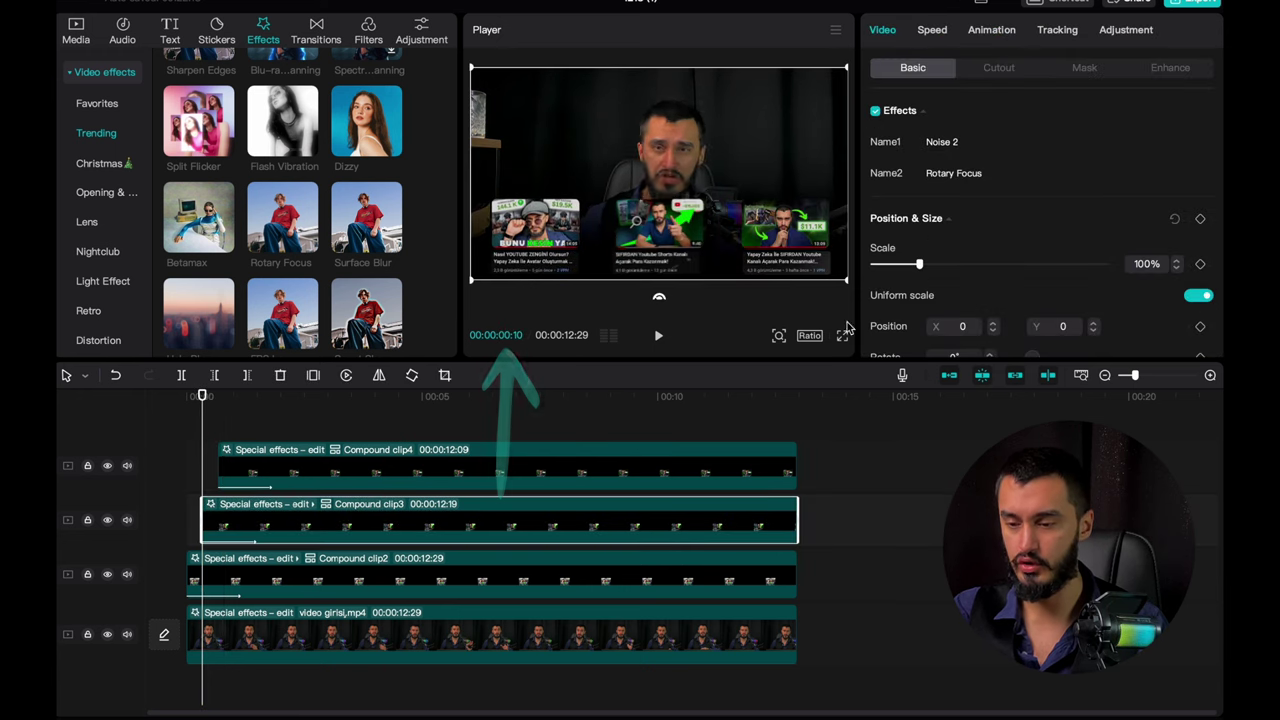
{"action": "left_click", "coordinate": [998, 173]}
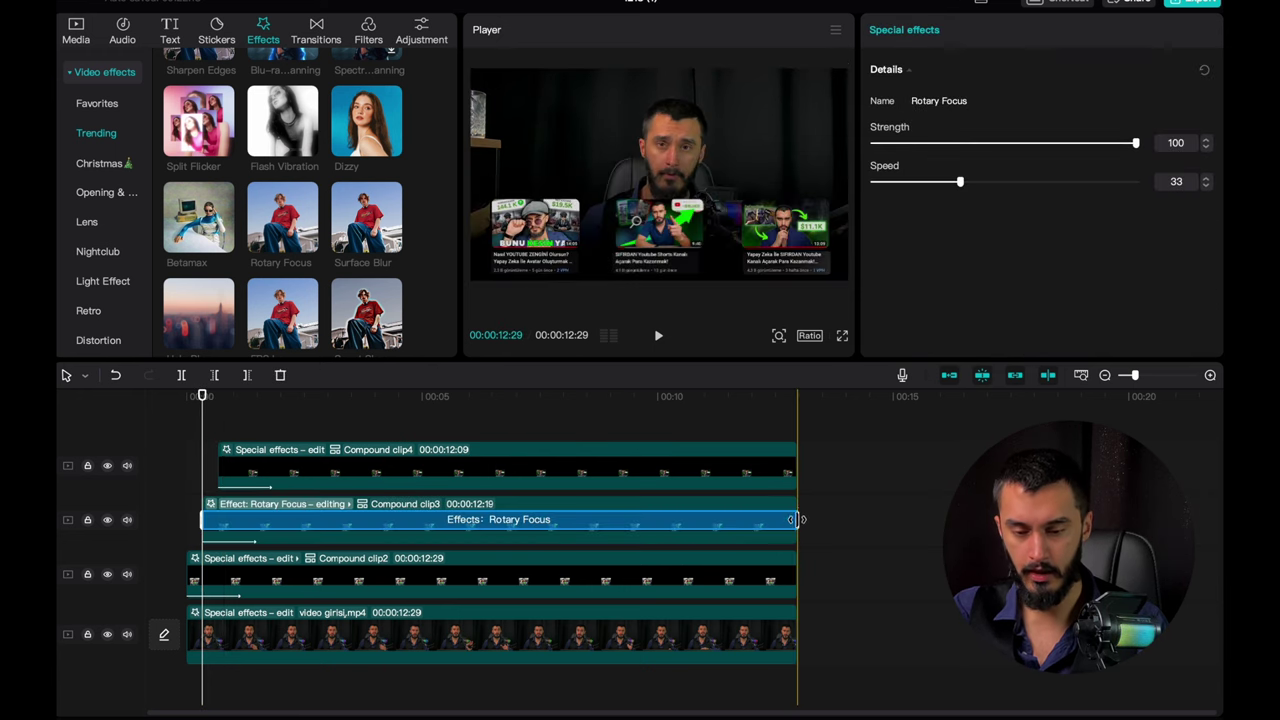
{"action": "left_click_drag", "start_coordinate": [797, 517], "coordinate": [228, 453]}
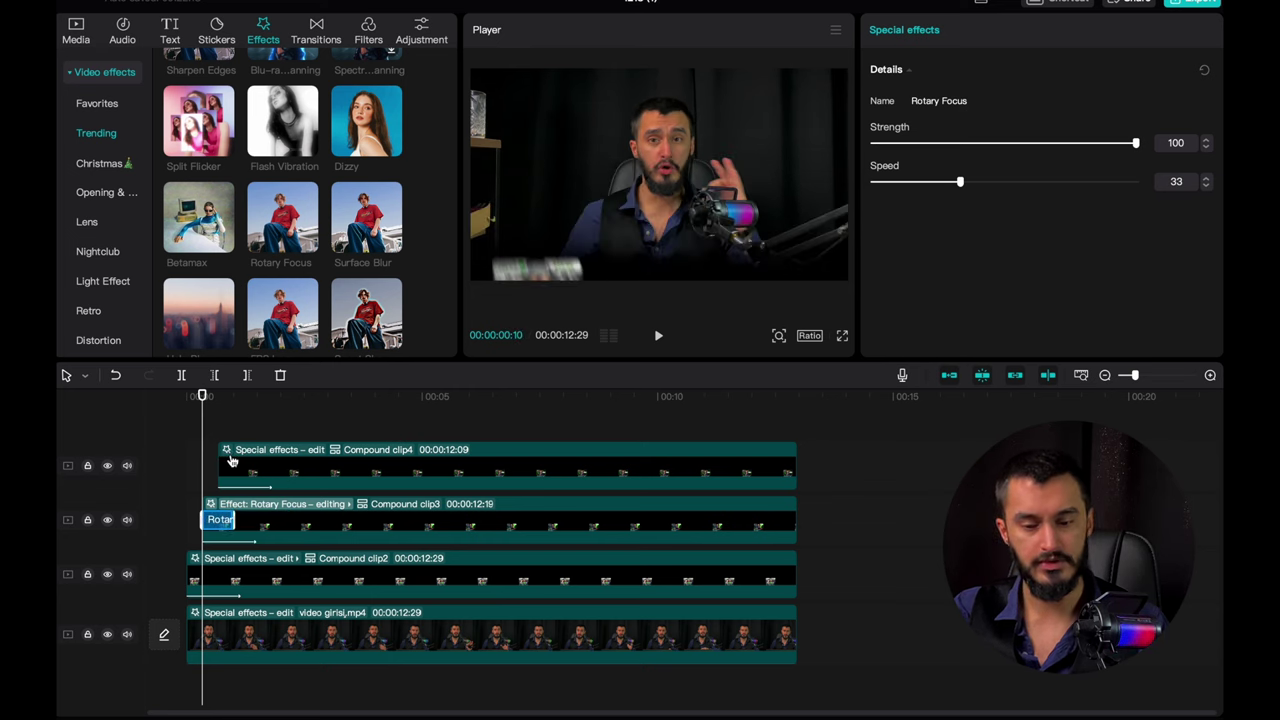
{"action": "left_click", "coordinate": [228, 453]}
Step: Apply the Rotary Focus effect to Compound clip4, shorten it to the clip's opening, and play back the thumbnail entrances
{"action": "left_click_drag", "start_coordinate": [263, 250], "coordinate": [295, 468]}
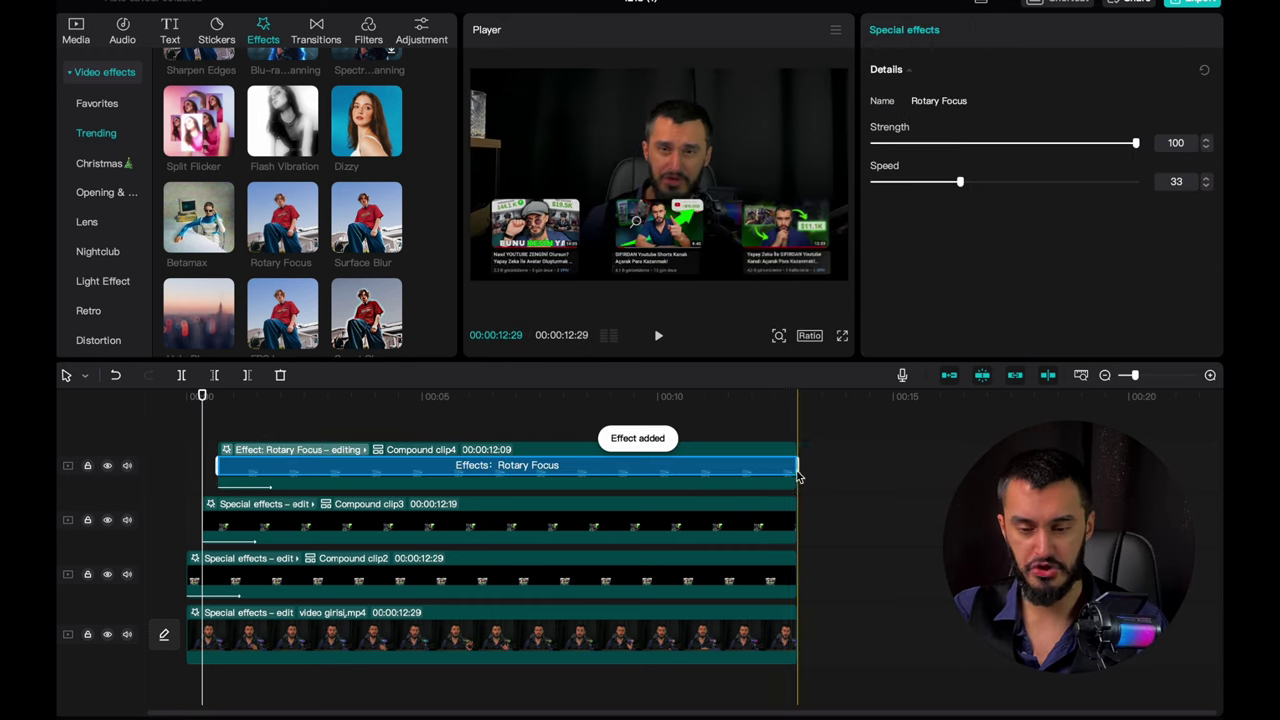
{"action": "left_click_drag", "start_coordinate": [796, 469], "coordinate": [302, 466]}
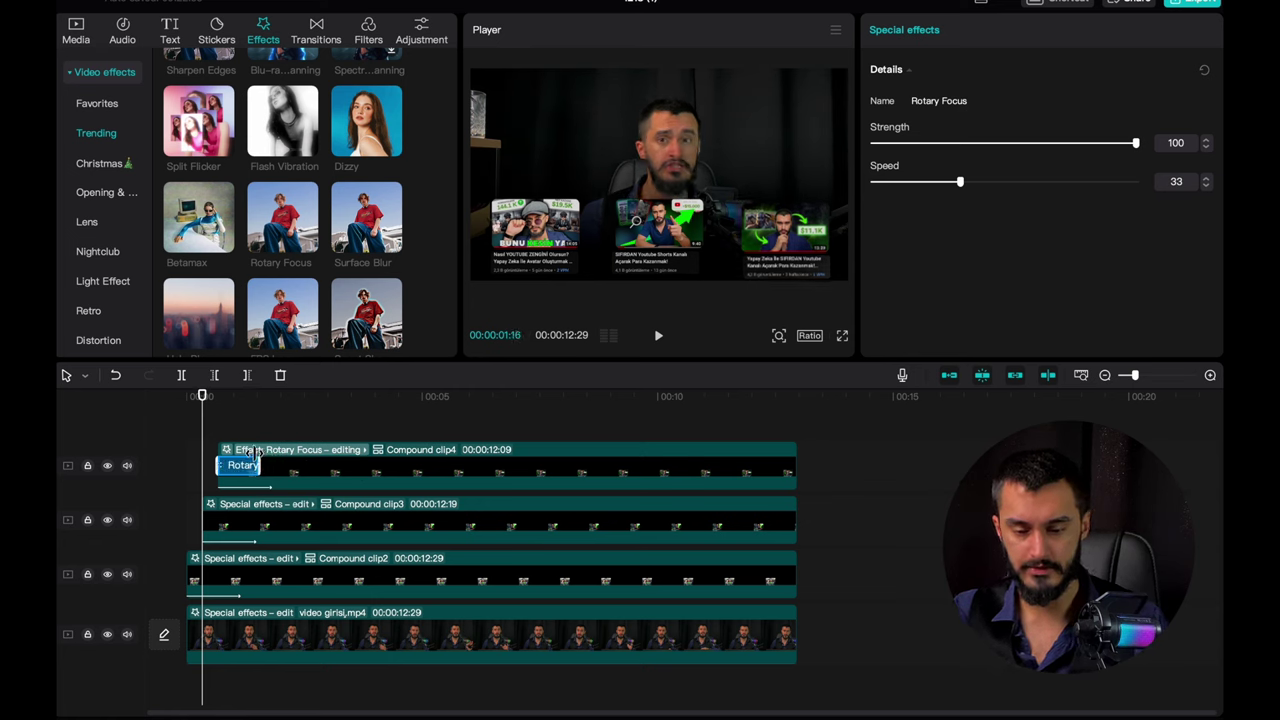
{"action": "left_click", "coordinate": [177, 474]}
{"action": "key", "text": "space"}
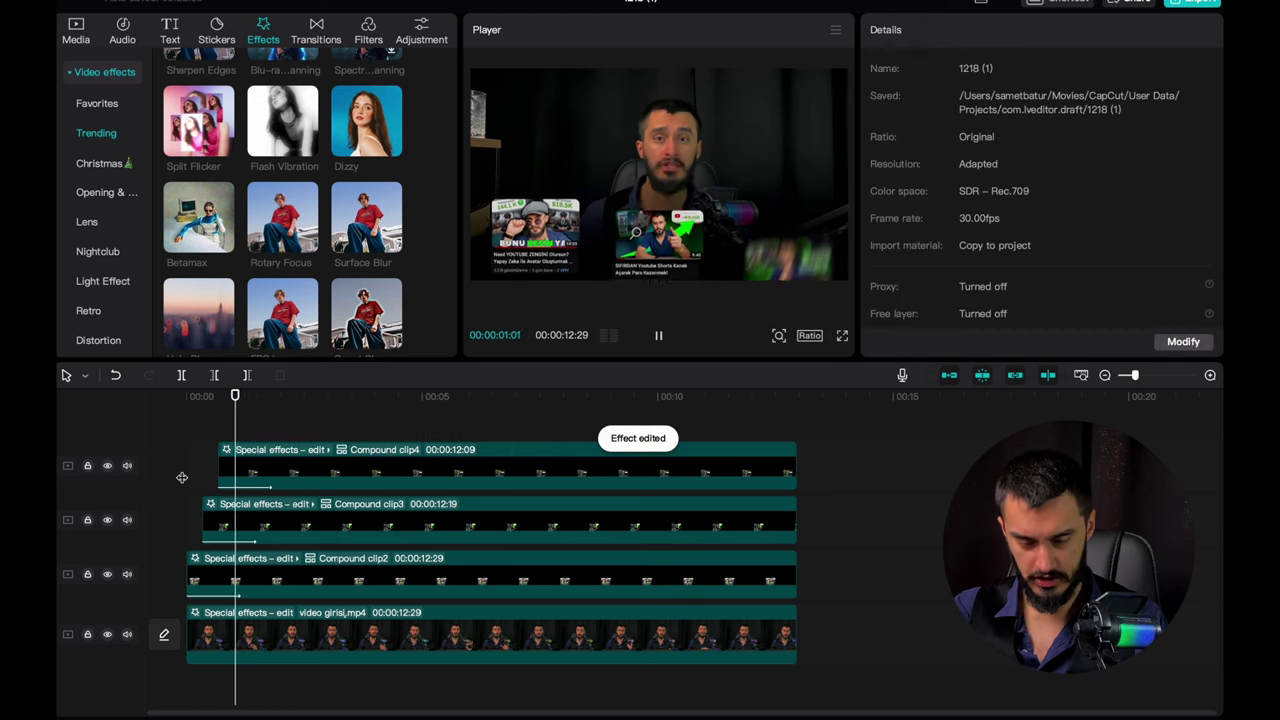
Step: Open the favorite sound effects in the audio library
{"action": "mouse_move", "coordinate": [168, 201]}
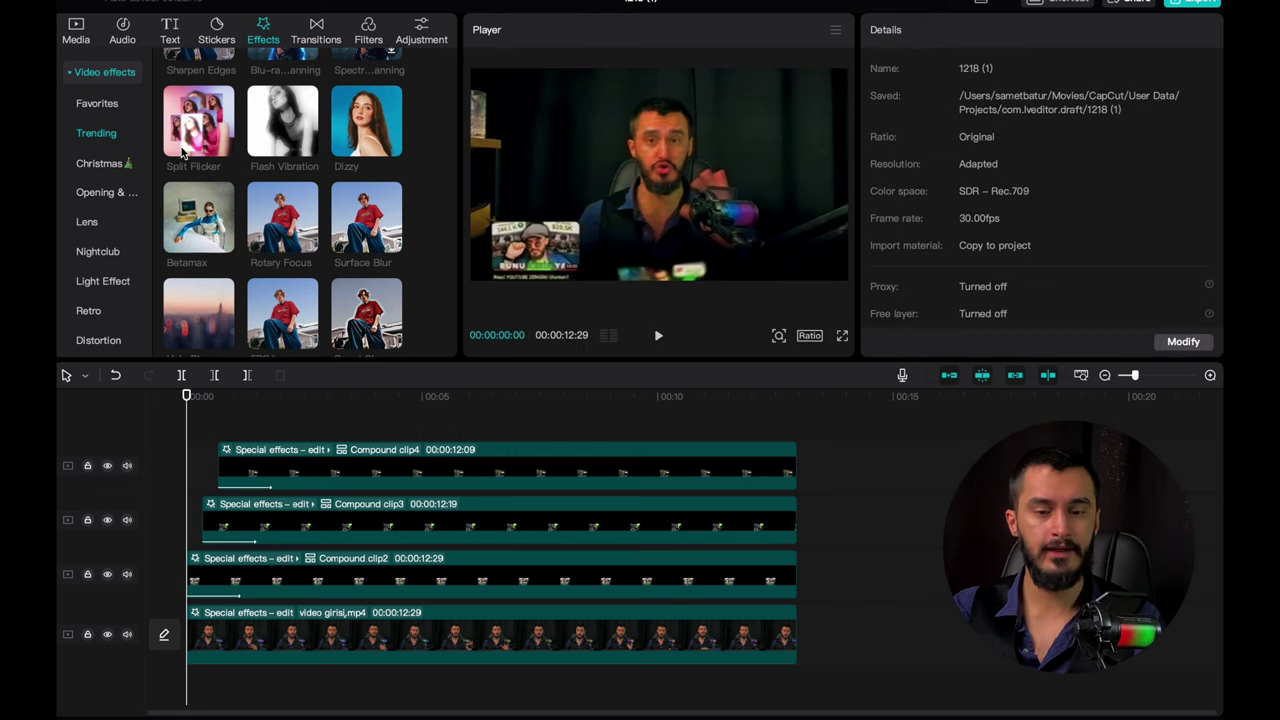
{"action": "left_click", "coordinate": [122, 33]}
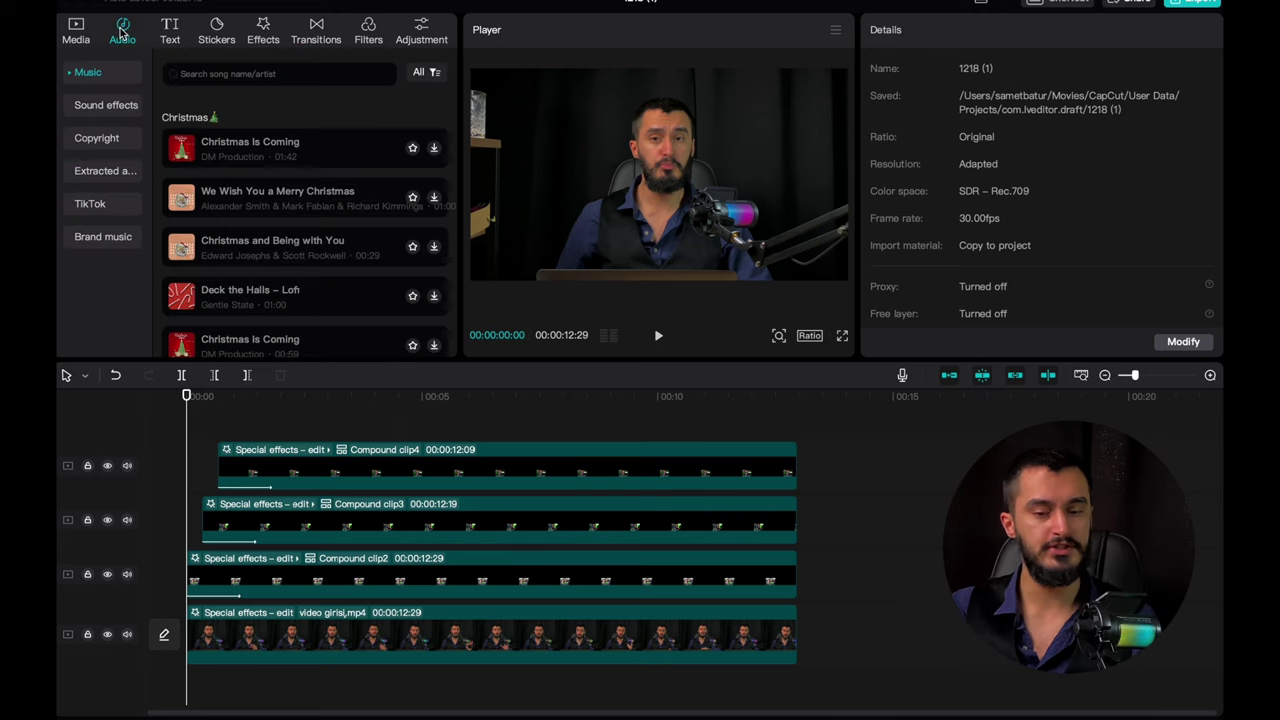
{"action": "left_click", "coordinate": [106, 108]}
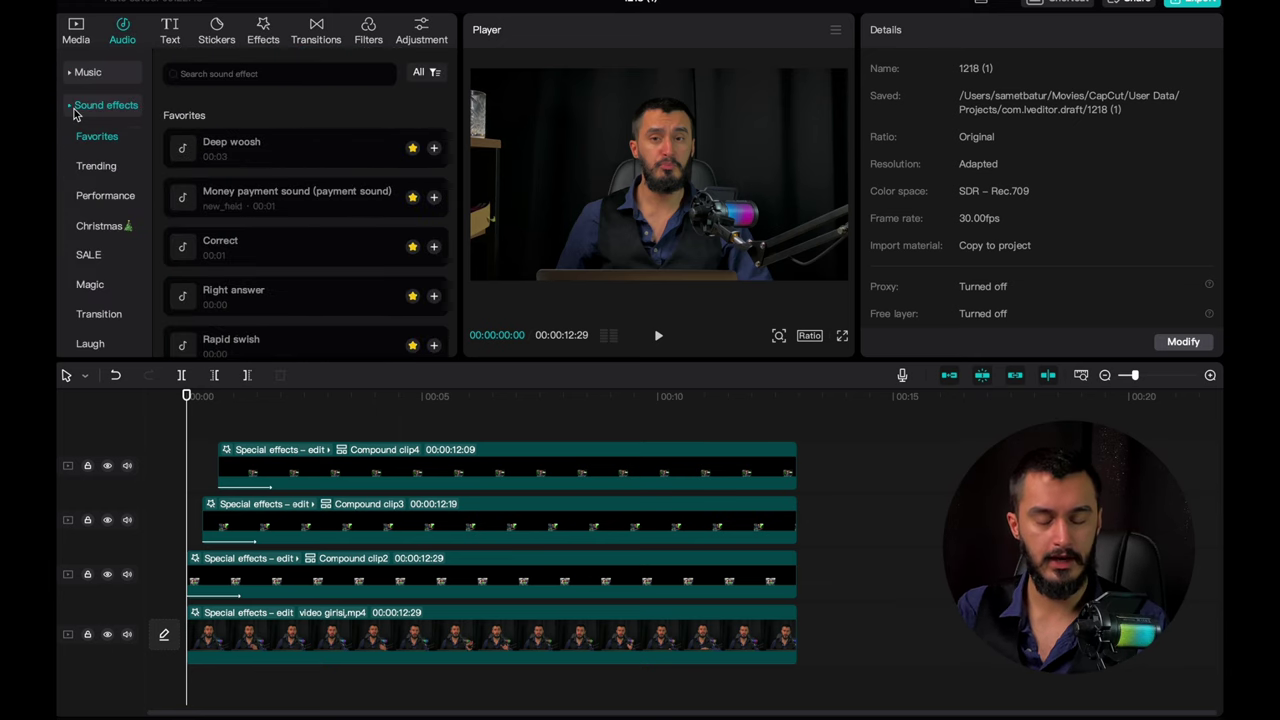